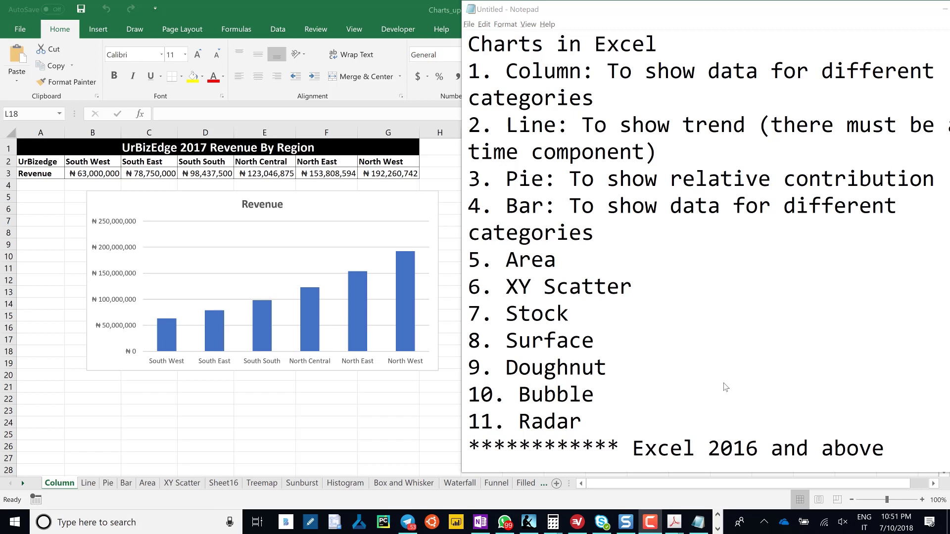
# Review the Notepad list of Excel chart types, highlighting the Excel 2016 and above entries from Treemap to Filled Map
pyautogui.moveTo(594, 424); pyautogui.dragTo(469, 70)
pyautogui.click(620, 225)
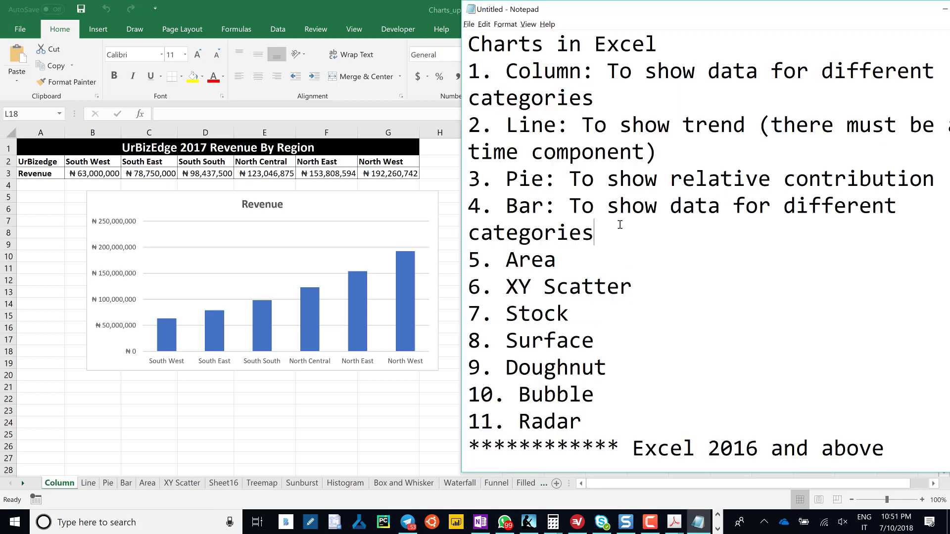
pyautogui.scroll(-3, 619, 225)
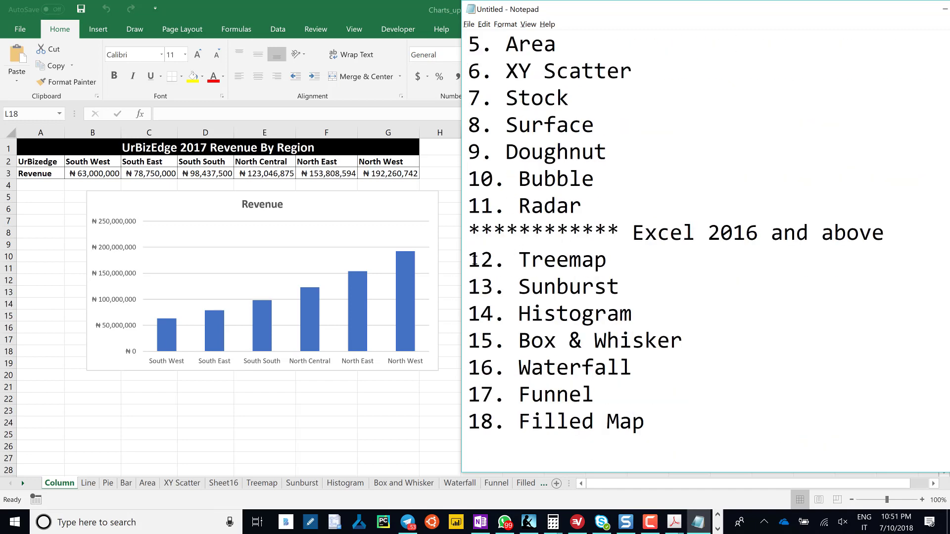
pyautogui.moveTo(469, 258); pyautogui.dragTo(656, 435)
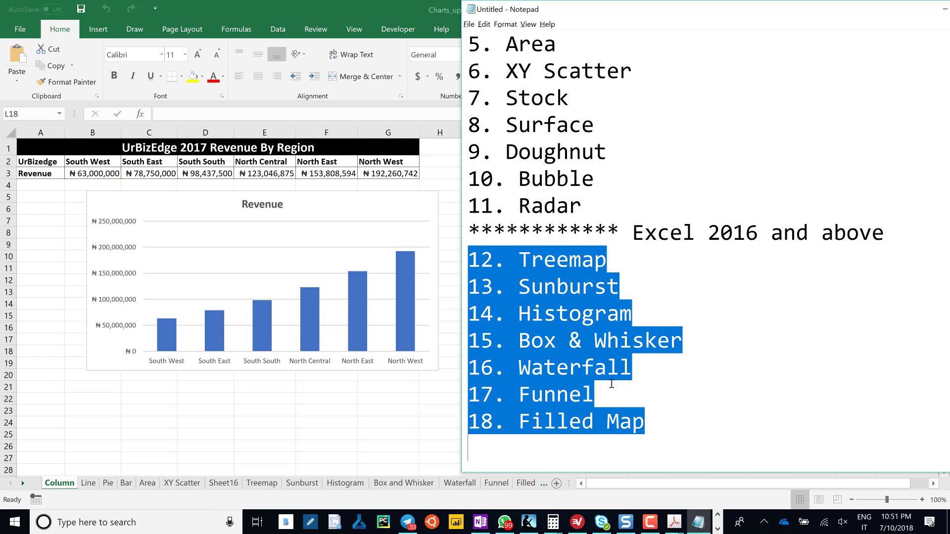
pyautogui.click(594, 280)
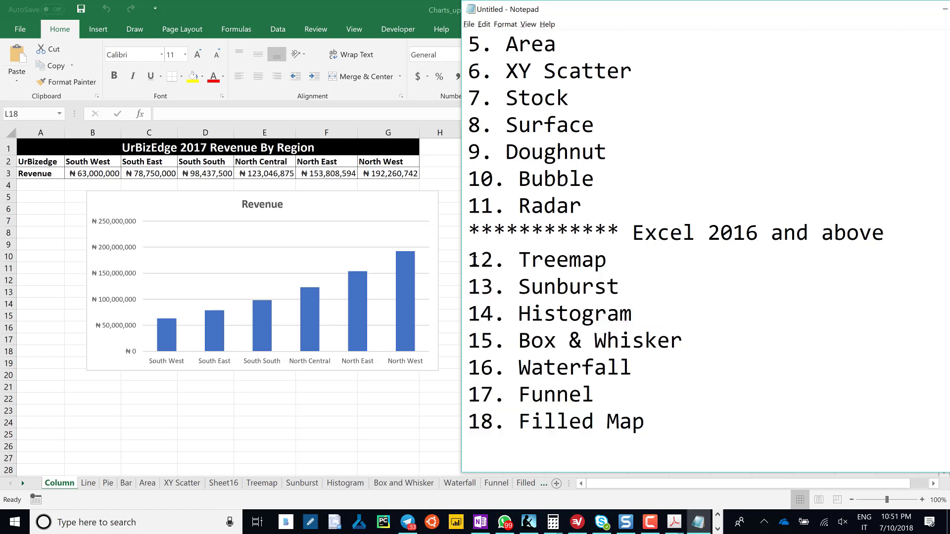
pyautogui.moveTo(468, 260); pyautogui.dragTo(684, 373)
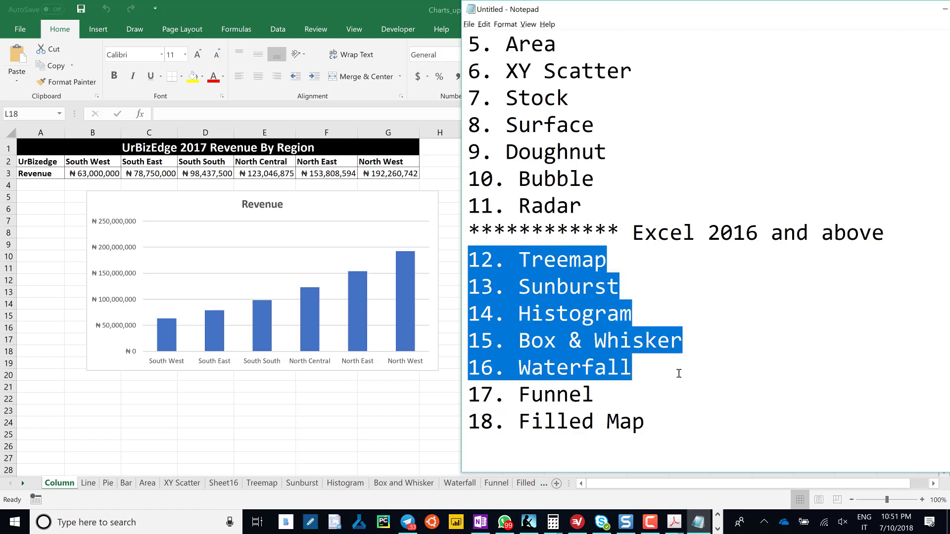
pyautogui.moveTo(471, 394); pyautogui.dragTo(661, 429)
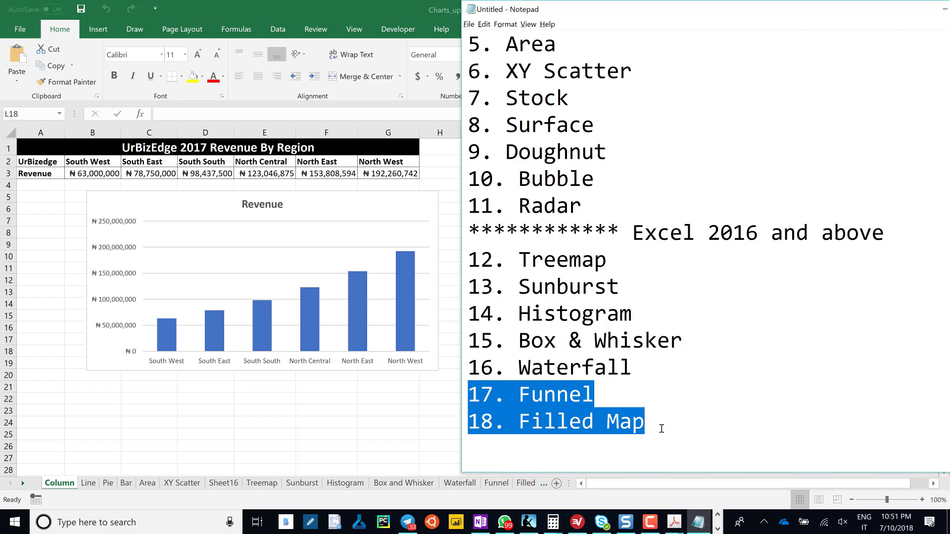
pyautogui.click(661, 429)
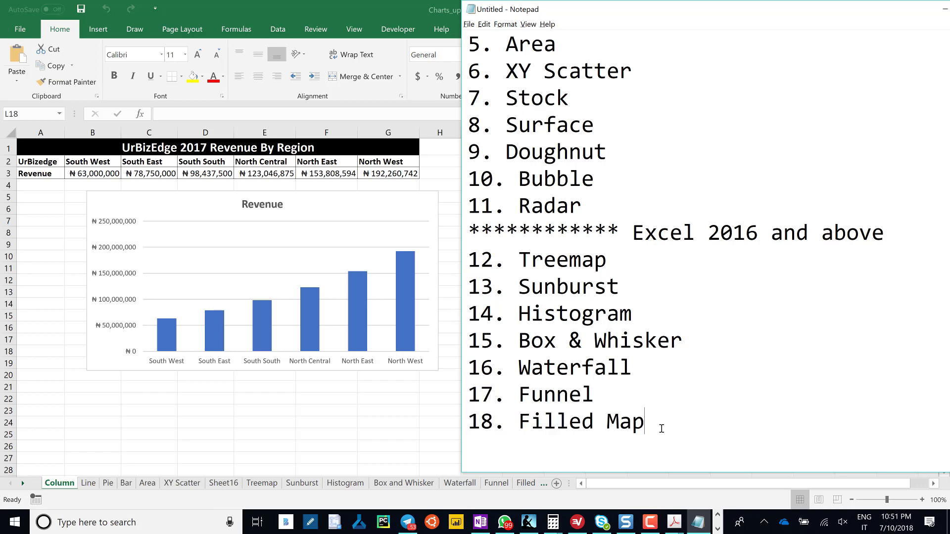
pyautogui.scroll(3, 642, 339)
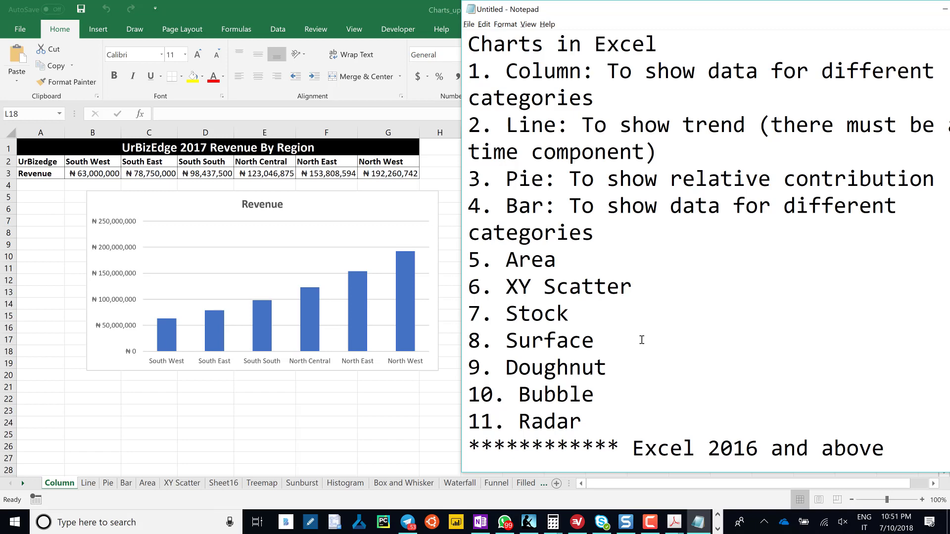
pyautogui.scroll(-3, 642, 340)
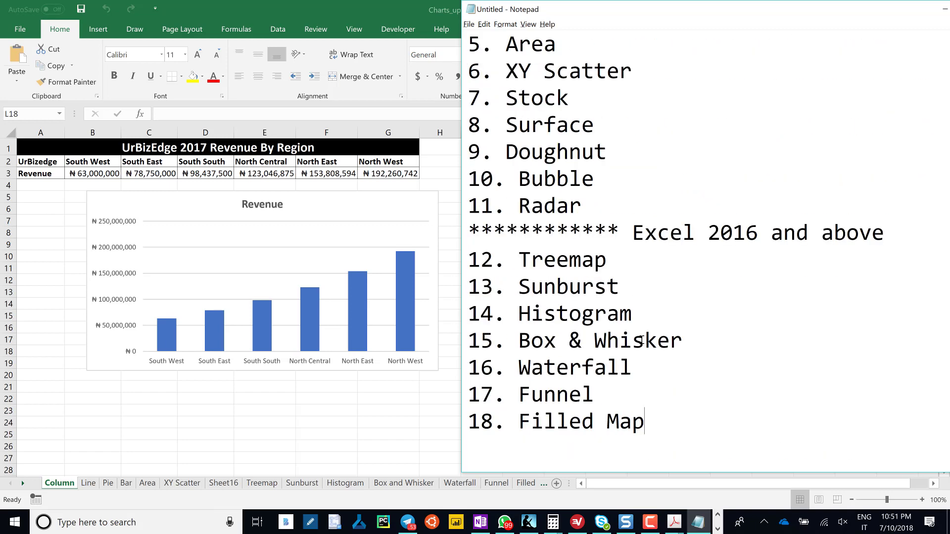
pyautogui.scroll(3, 642, 340)
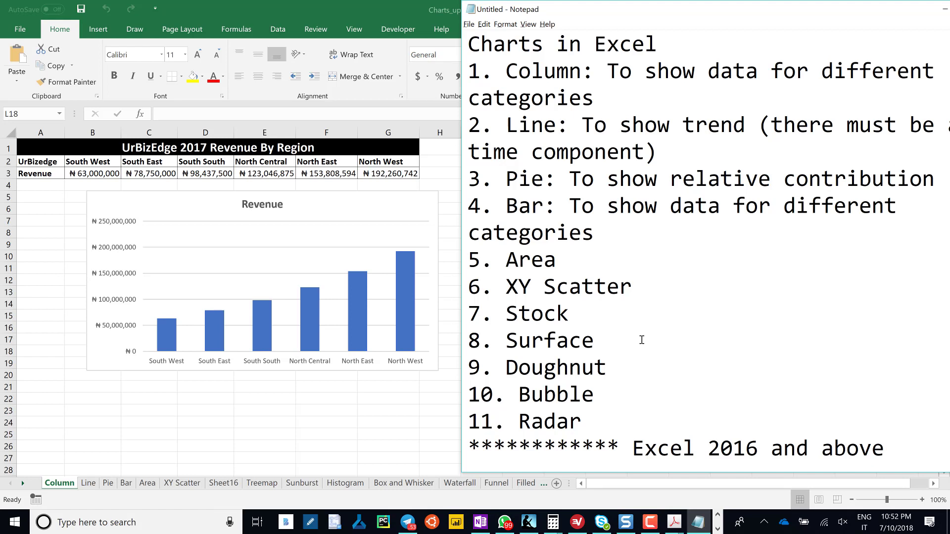
# Highlight the Column, Line, Pie and Bar entries with their descriptions in the chart list
pyautogui.click(601, 234)
pyautogui.moveTo(601, 235); pyautogui.dragTo(470, 71)
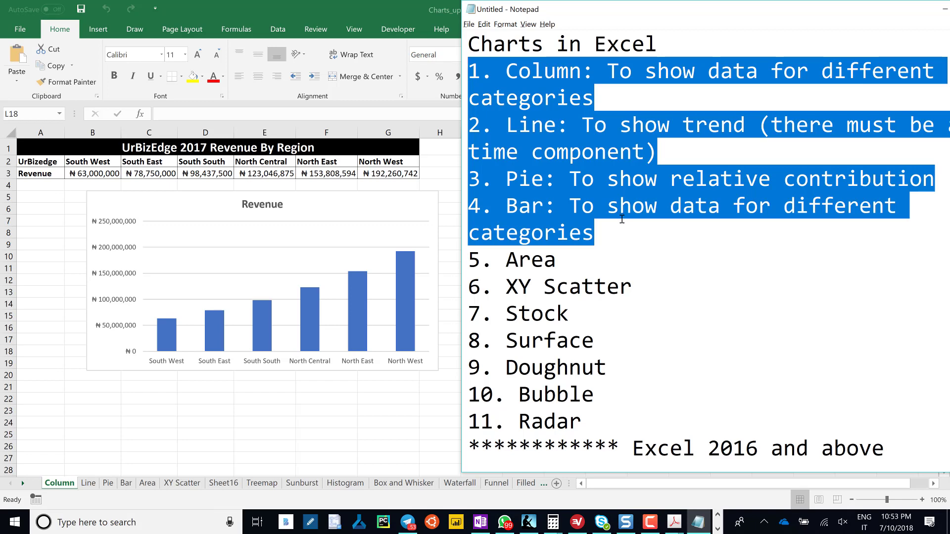
pyautogui.click(621, 221)
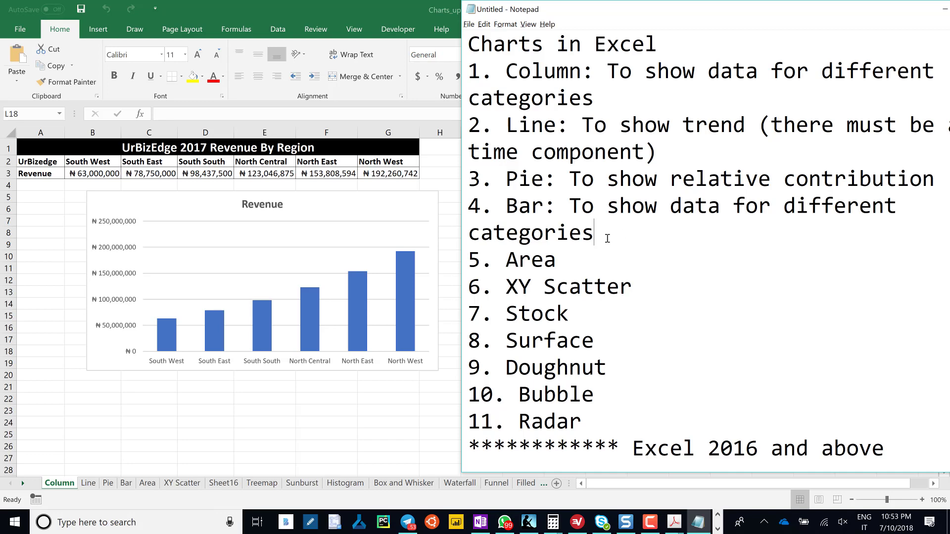
pyautogui.moveTo(597, 235); pyautogui.dragTo(463, 74)
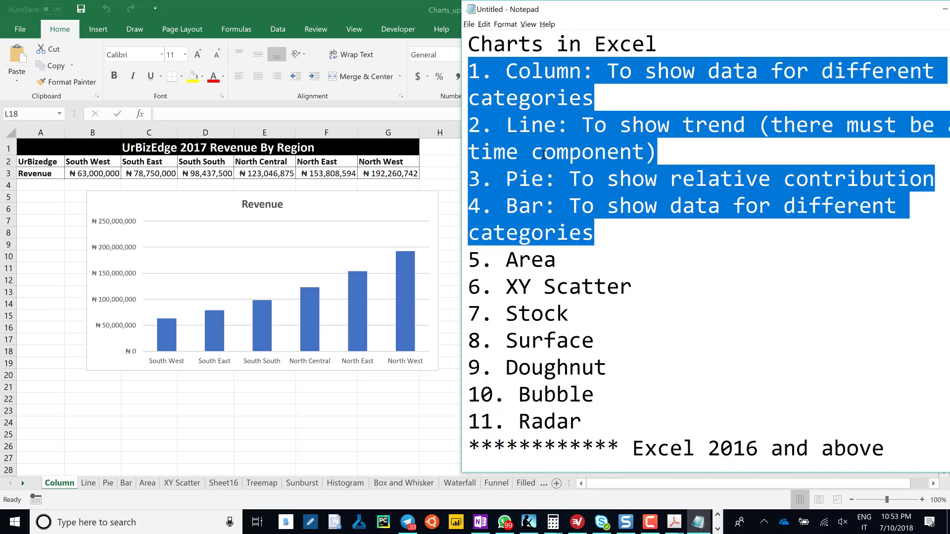
pyautogui.click(642, 253)
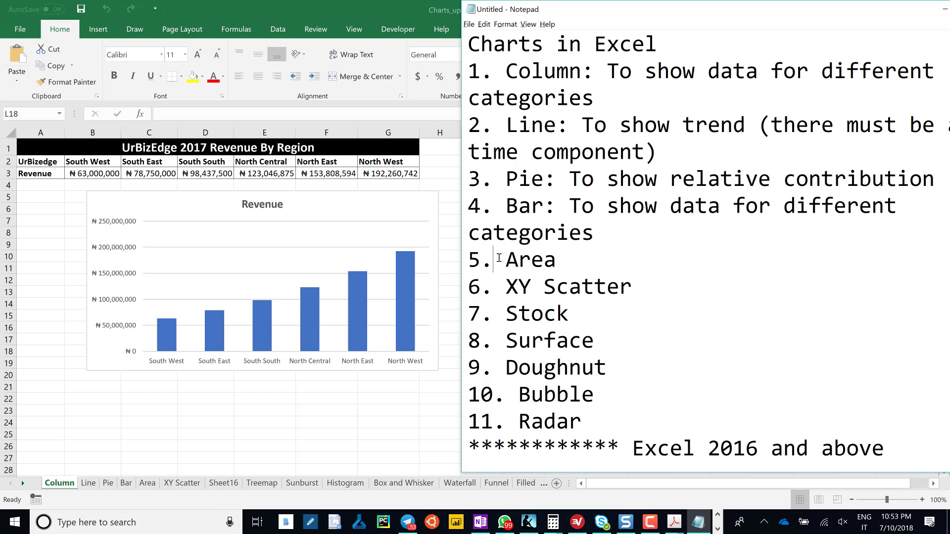
# Highlight the chart list from Area to Filled Map, and single out the Area, XY Scatter and Stock entries
pyautogui.moveTo(495, 258); pyautogui.dragTo(658, 423)
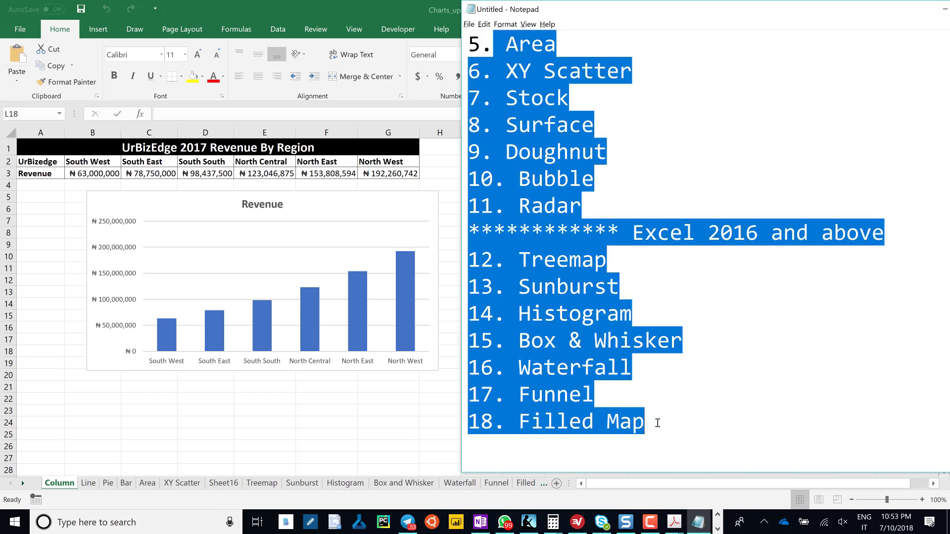
pyautogui.scroll(3, 720, 326)
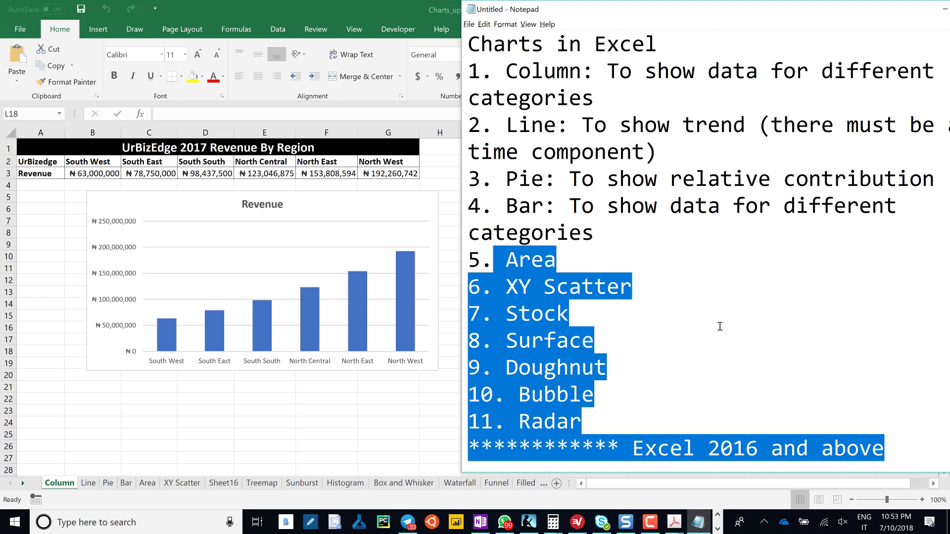
pyautogui.click(634, 284)
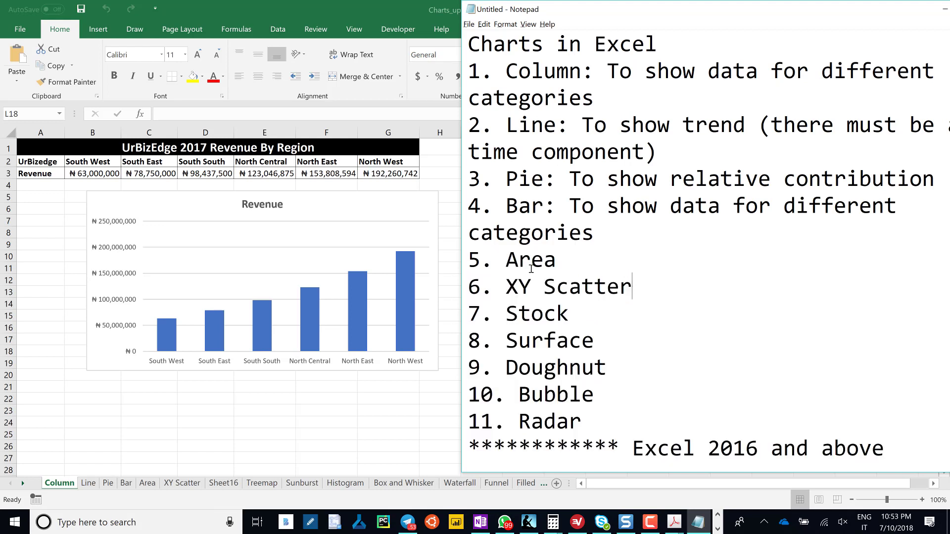
pyautogui.doubleClick(542, 261)
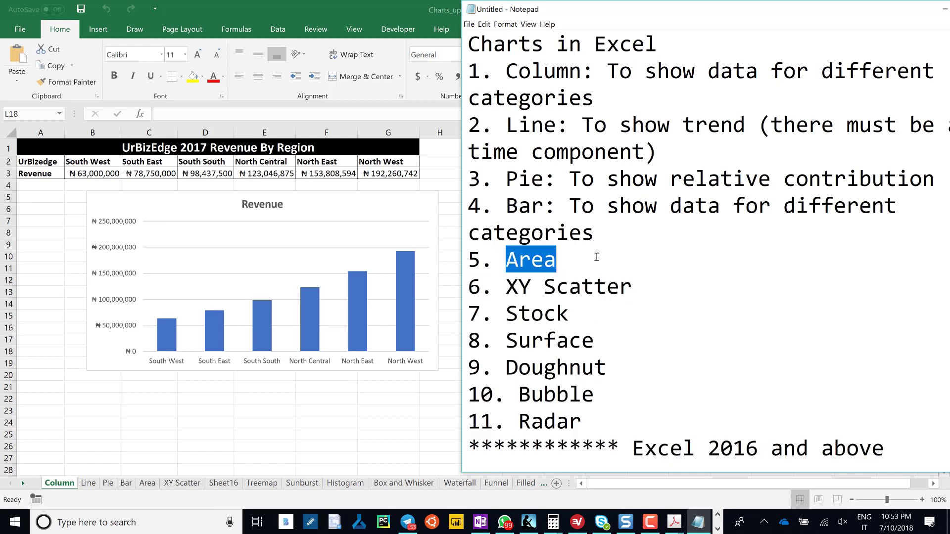
pyautogui.moveTo(641, 291); pyautogui.dragTo(468, 294)
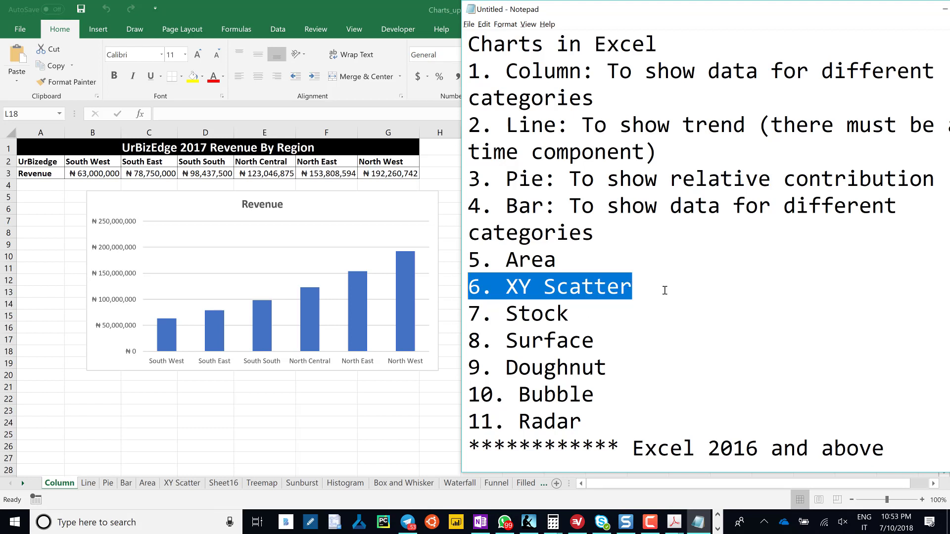
pyautogui.doubleClick(543, 313)
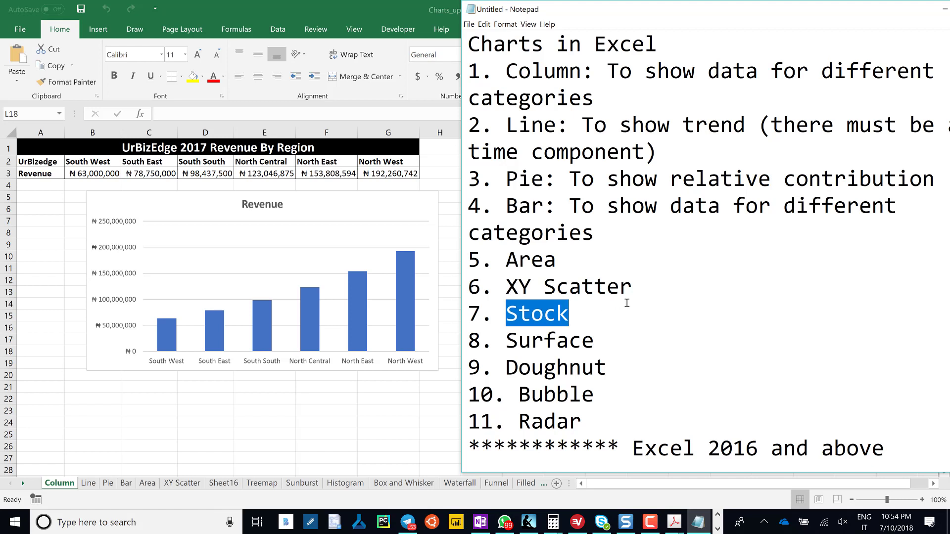
pyautogui.scroll(-3, 627, 303)
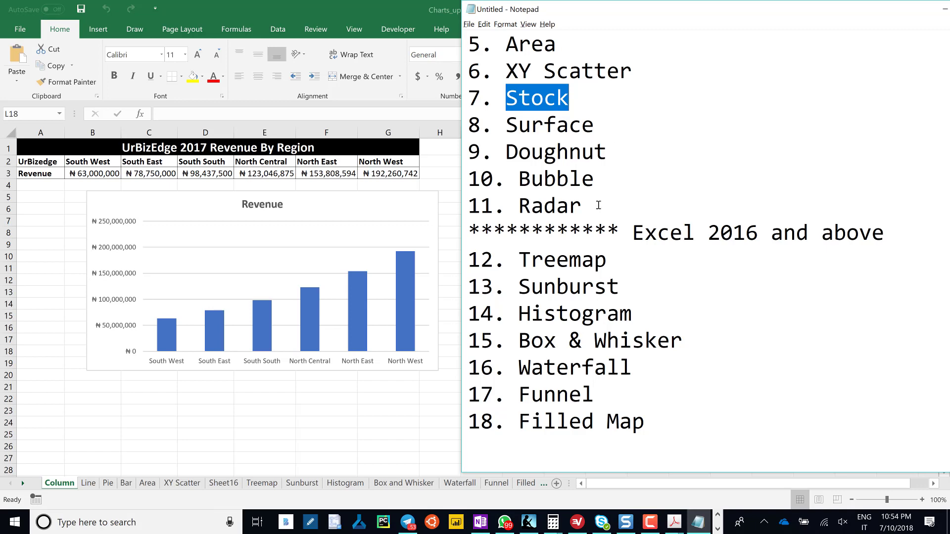
pyautogui.scroll(3, 587, 272)
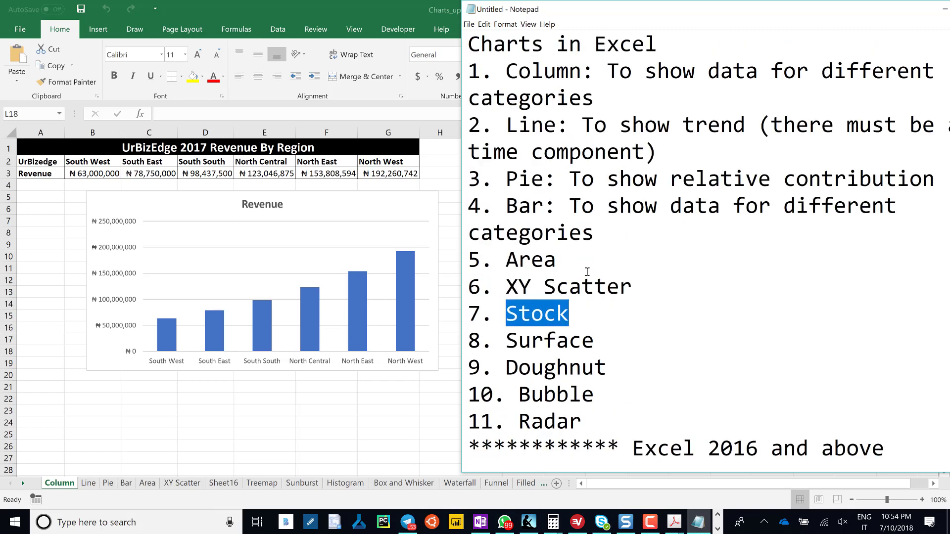
# Highlight the first four chart types again, from the Bar entry back up to the Column entry
pyautogui.click(595, 232)
pyautogui.keyDown('shift'); pyautogui.click(506, 179); pyautogui.keyUp('shift')
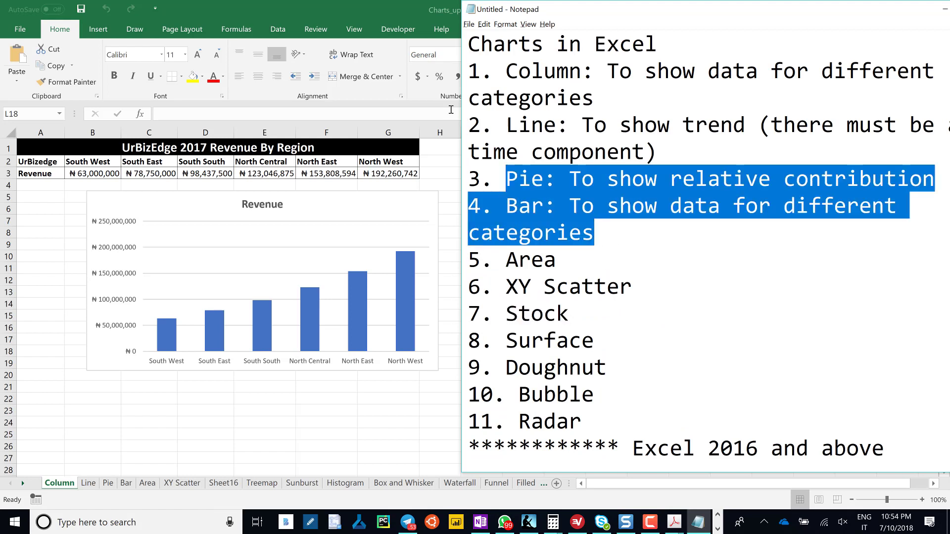
pyautogui.moveTo(451, 109); pyautogui.dragTo(437, 82)
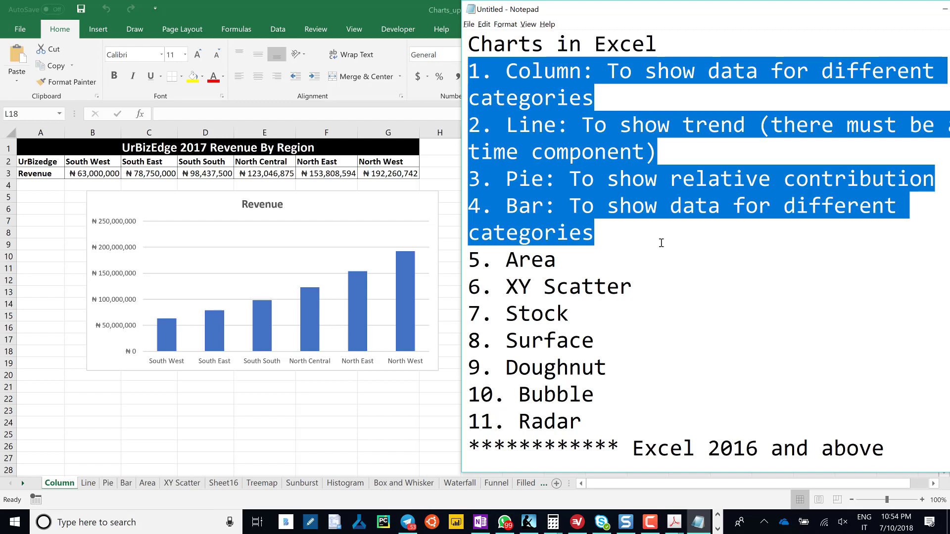
pyautogui.doubleClick(626, 99)
pyautogui.moveTo(495, 85); pyautogui.dragTo(473, 72)
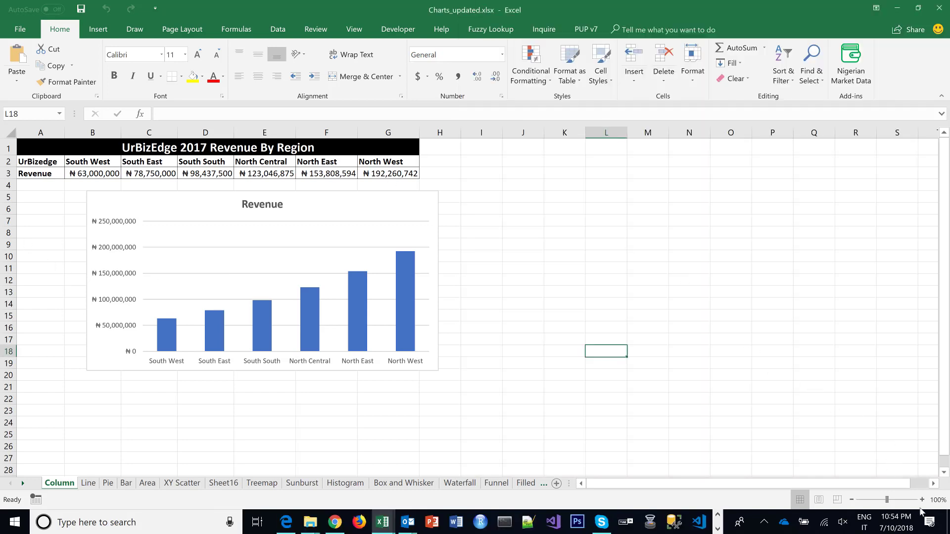
# In the Excel workbook, zoom the Column sheet to 120% and select the regional revenue table A2:G3
pyautogui.click(922, 500)
pyautogui.click(923, 501)
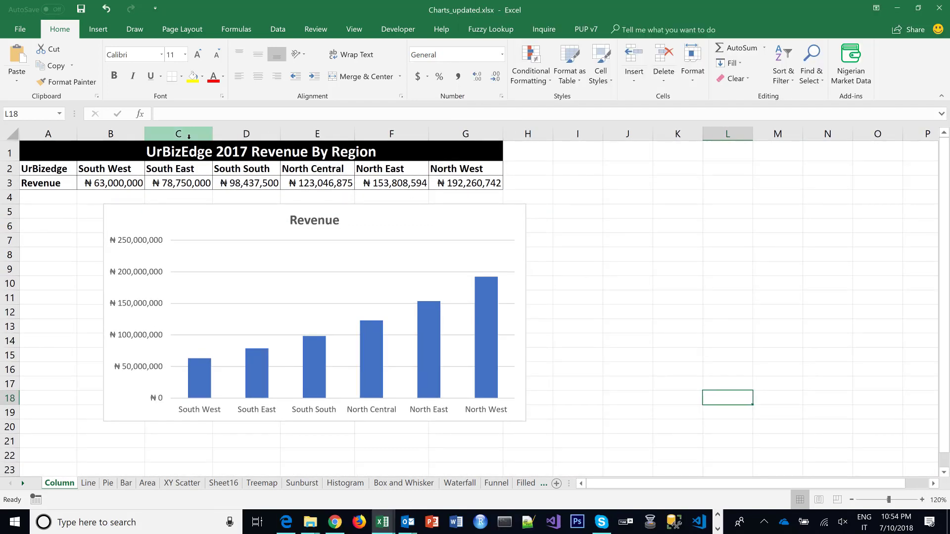
pyautogui.moveTo(94, 168); pyautogui.dragTo(441, 170)
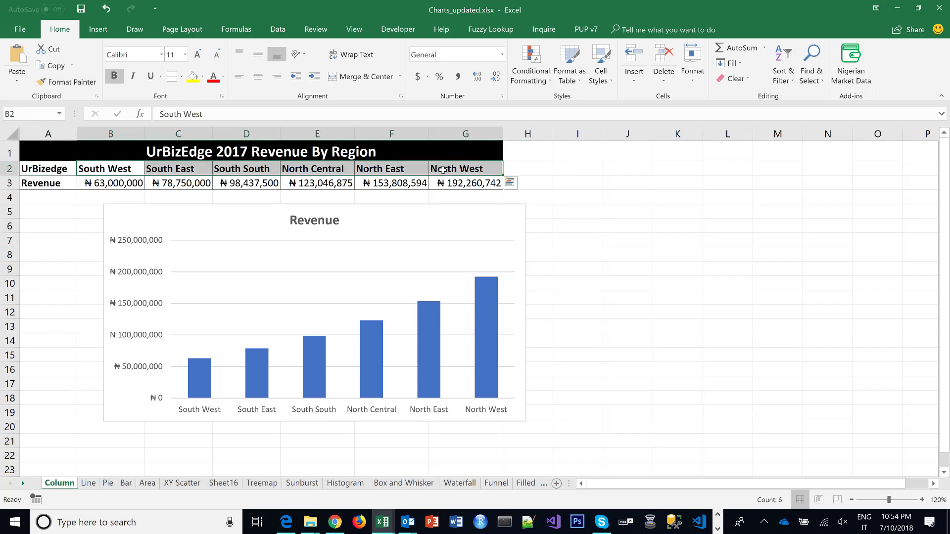
pyautogui.click(74, 172)
pyautogui.moveTo(74, 172); pyautogui.dragTo(476, 183)
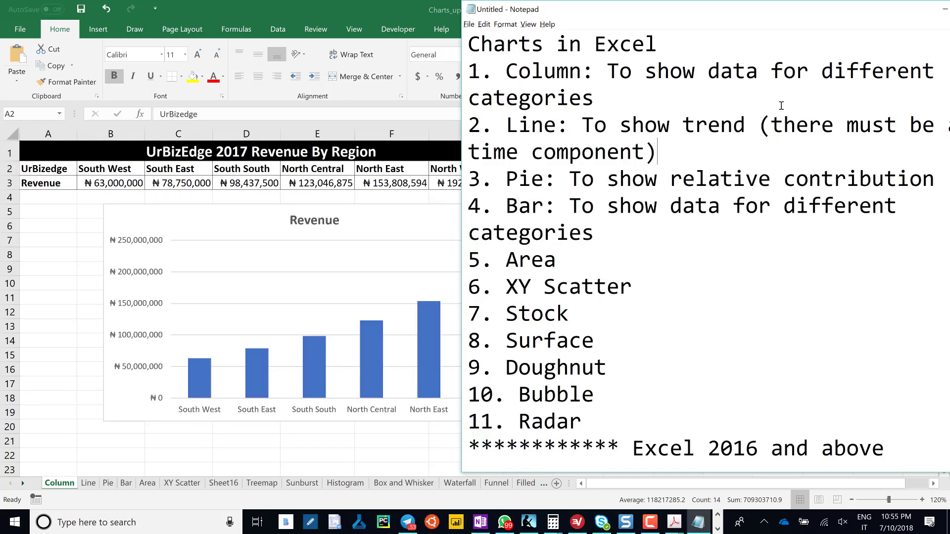
# Compare the Column entry's "different categories" note in Notepad with the South West and South East bars of Excel's Revenue chart
pyautogui.doubleClick(860, 74)
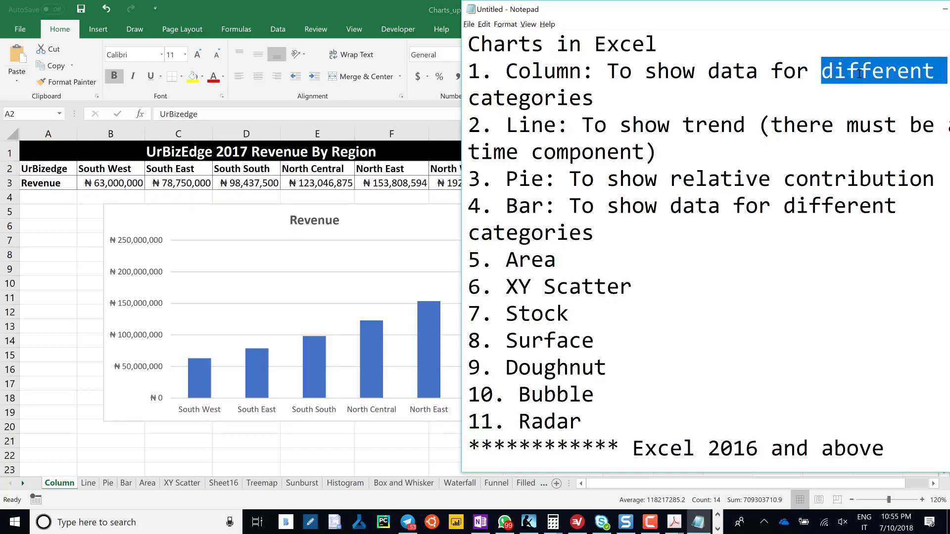
pyautogui.click(545, 103)
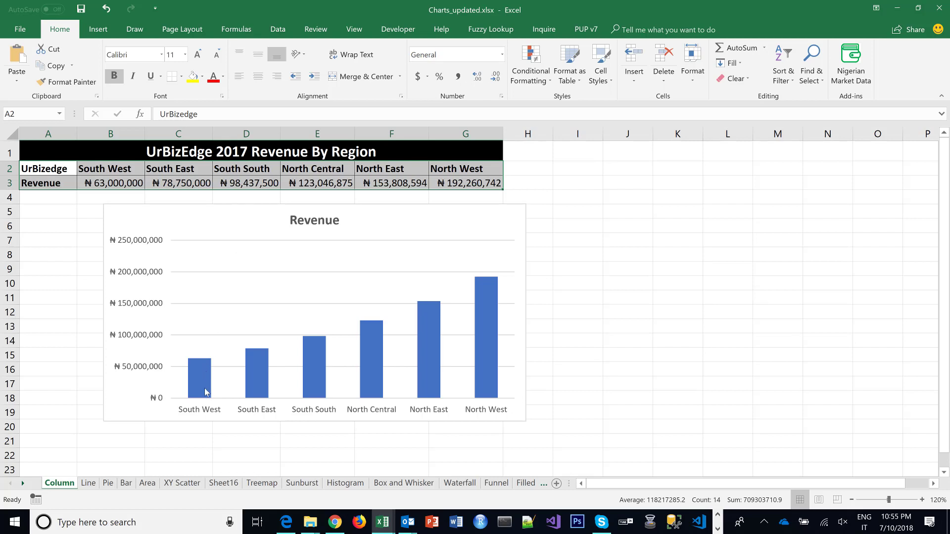
pyautogui.moveTo(206, 392)
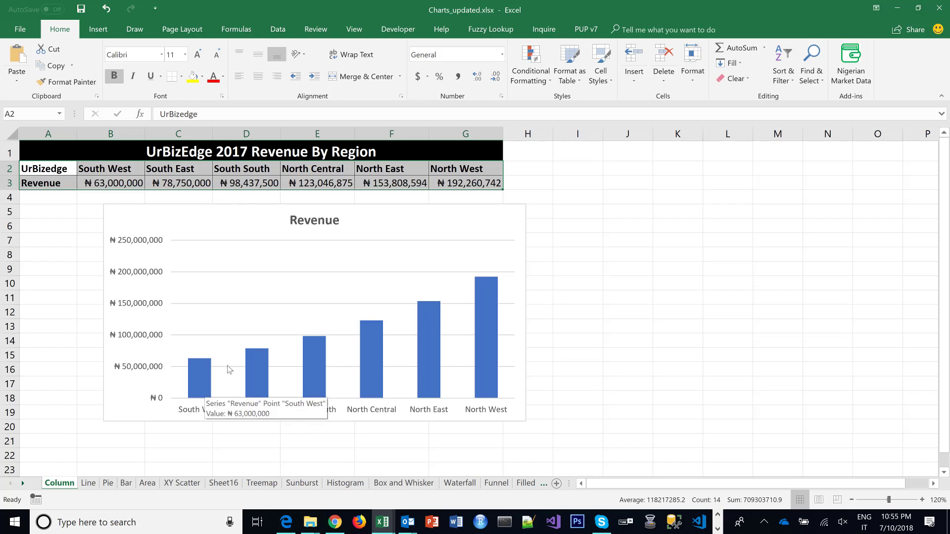
pyautogui.moveTo(269, 379)
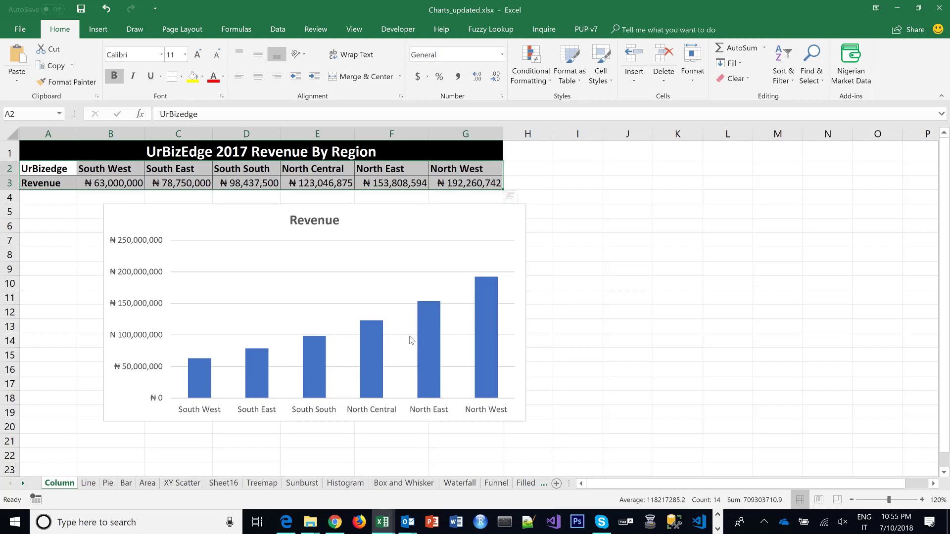
pyautogui.click(596, 274)
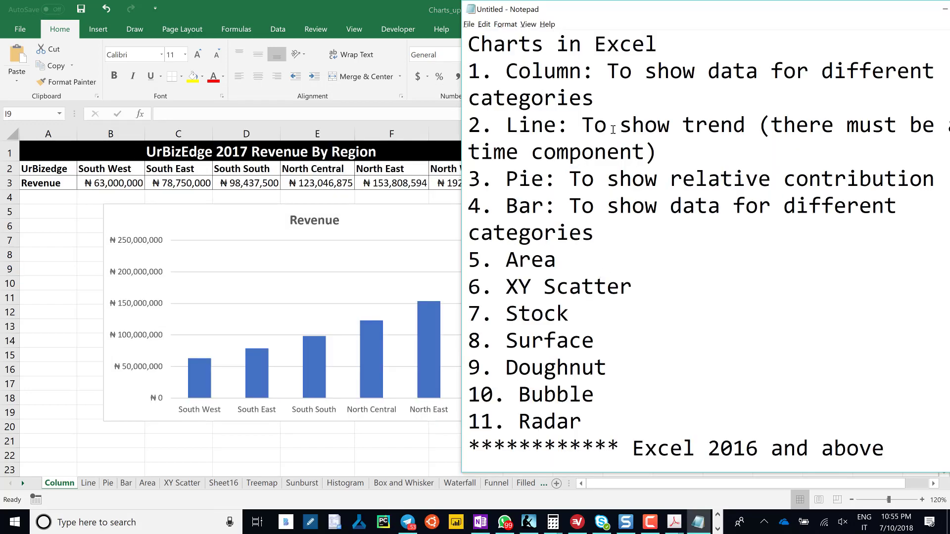
# Highlight the Line chart entry in the Notepad list, and open the Line worksheet in Excel
pyautogui.moveTo(680, 145); pyautogui.dragTo(460, 126)
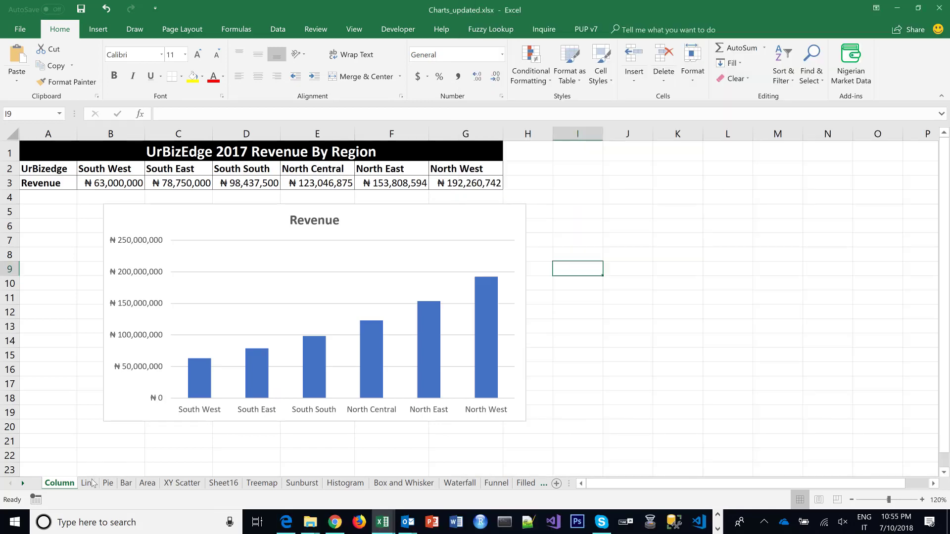
pyautogui.click(89, 483)
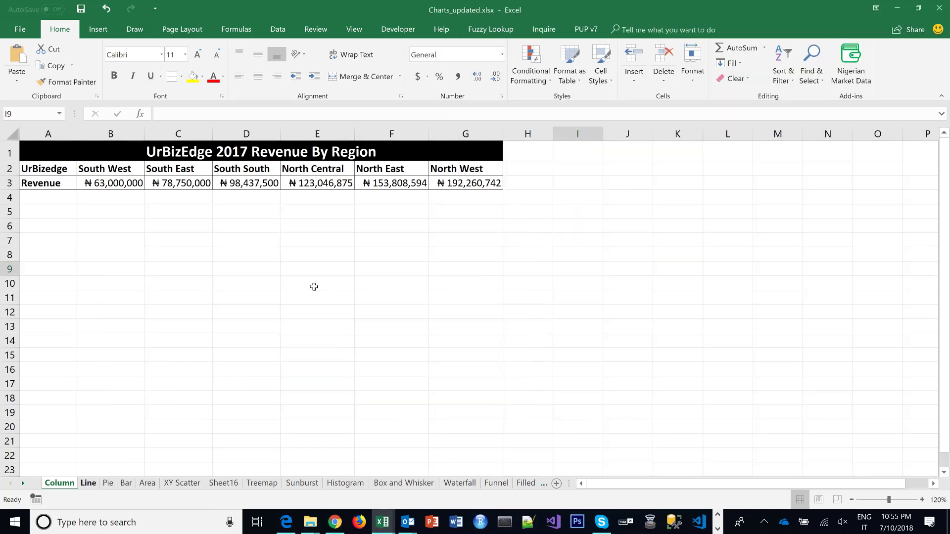
# Zoom the Line sheet to 120% to enlarge the yearly revenue table and its line chart
pyautogui.click(634, 349)
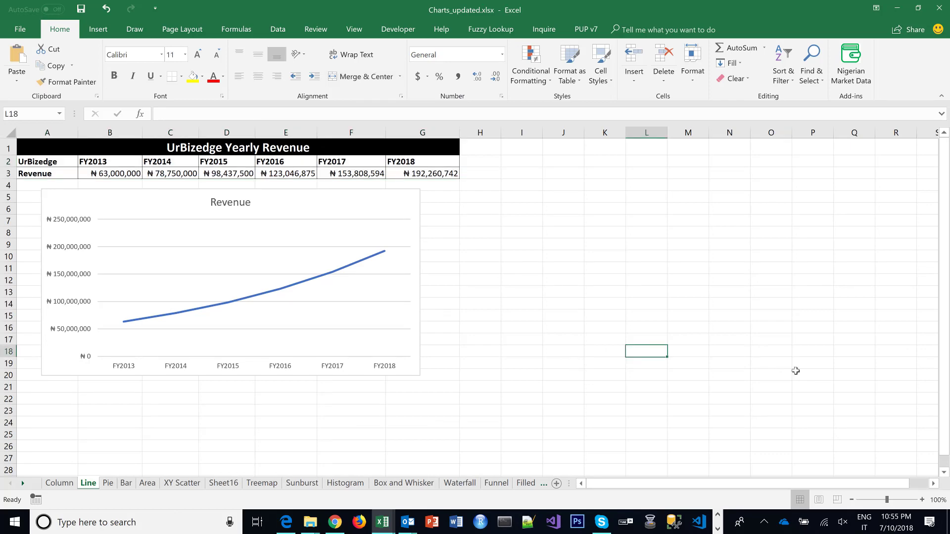
pyautogui.click(921, 500)
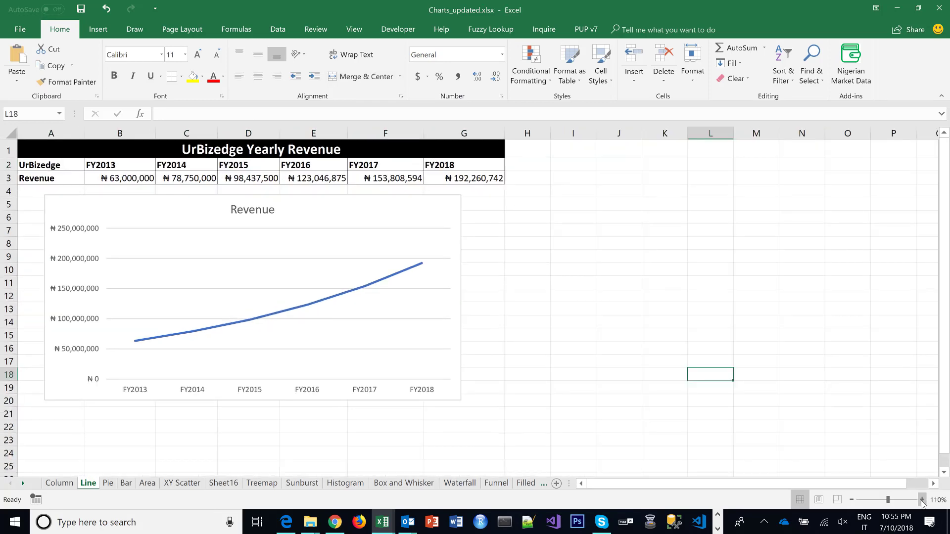
pyautogui.click(921, 500)
pyautogui.click(638, 313)
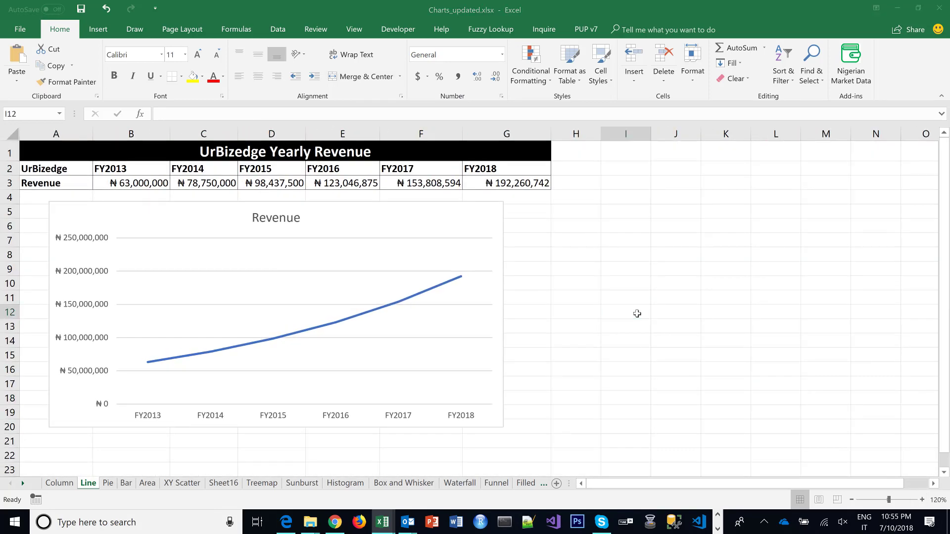
# Compare the Line entry's trend and time component note in Notepad with the yearly Revenue line chart in Excel
pyautogui.hotkey('alt', 'Tab')
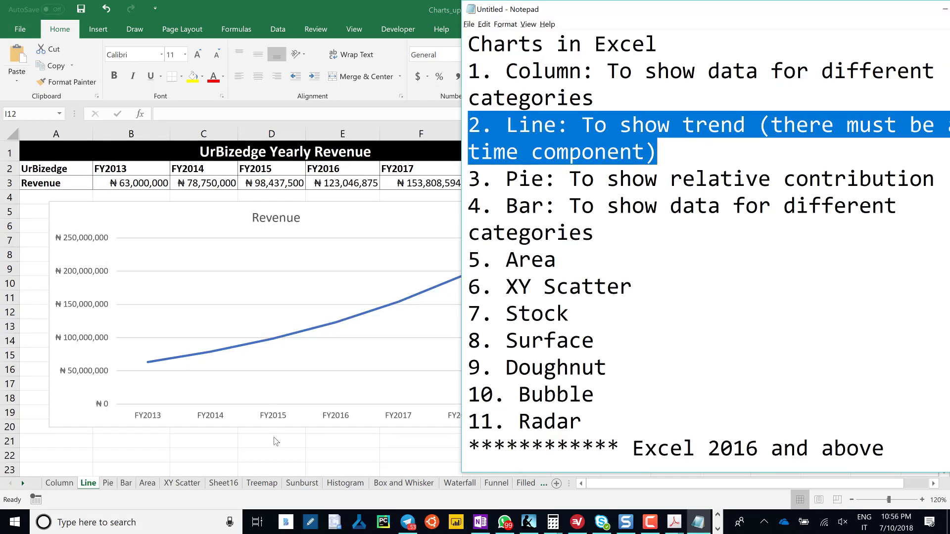
pyautogui.hotkey('alt', 'Tab')
pyautogui.click(554, 363)
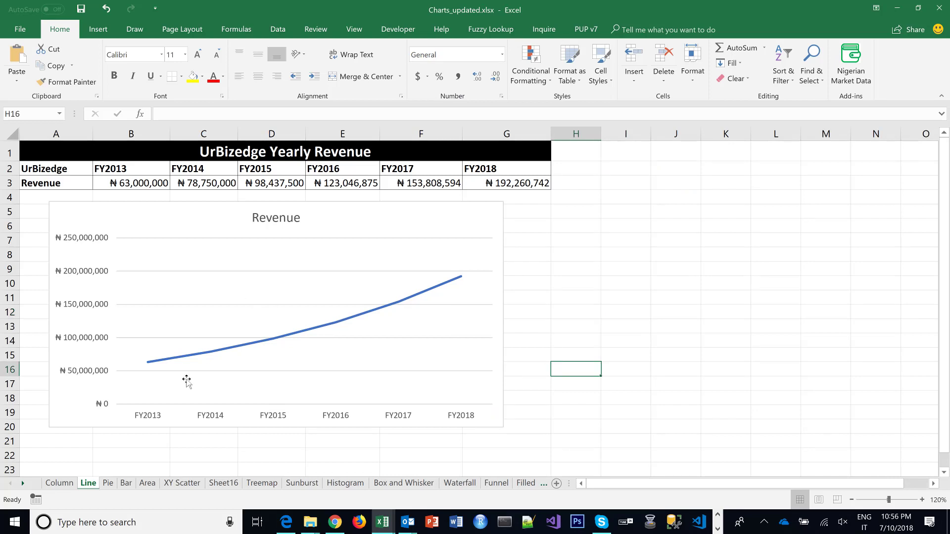
# Insert a line chart from the regional revenue table A2:G3 on the Column sheet, and cut it out again
pyautogui.click(69, 486)
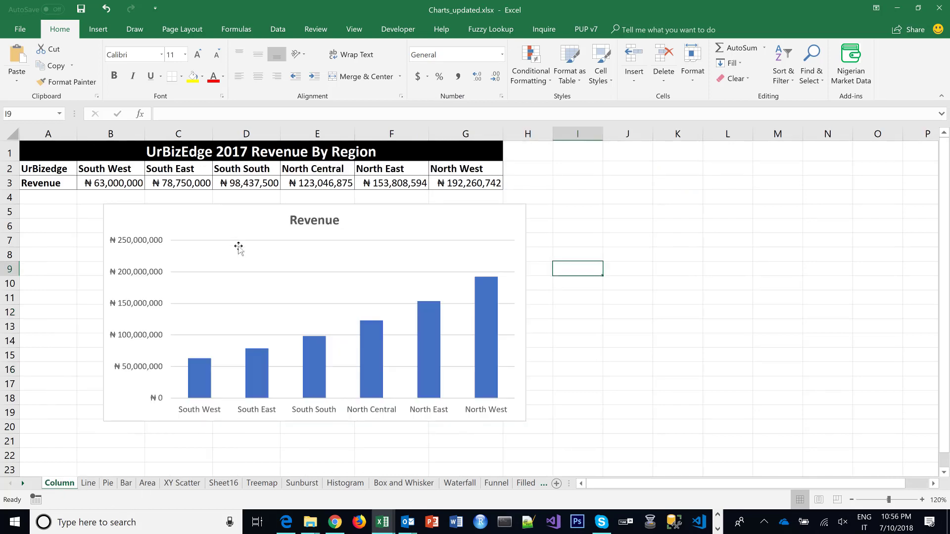
pyautogui.moveTo(259, 180); pyautogui.dragTo(453, 184)
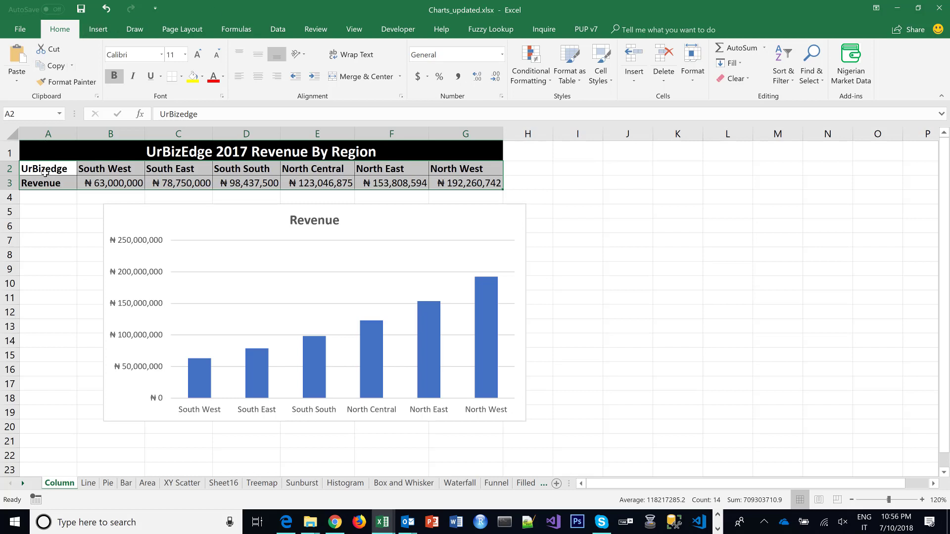
pyautogui.moveTo(45, 170); pyautogui.dragTo(470, 184)
pyautogui.click(99, 29)
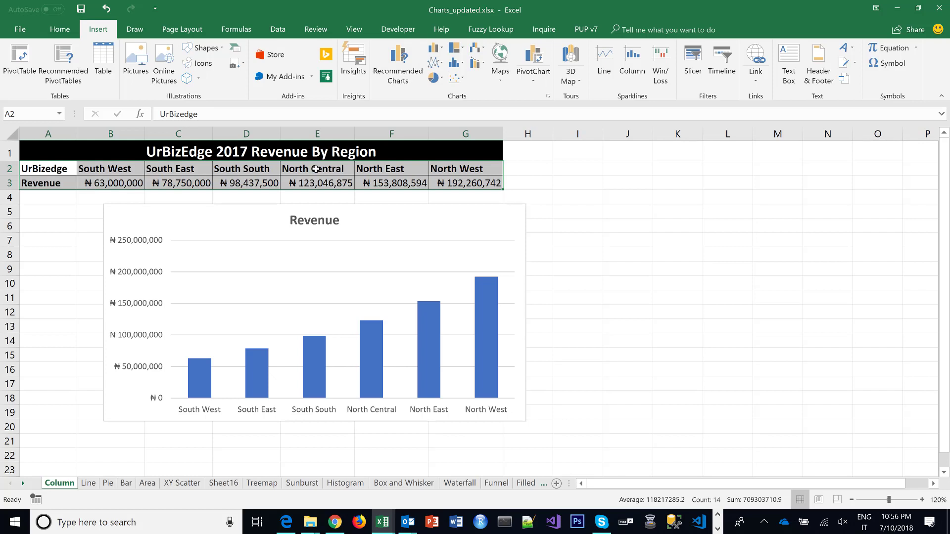
pyautogui.click(435, 63)
pyautogui.click(451, 97)
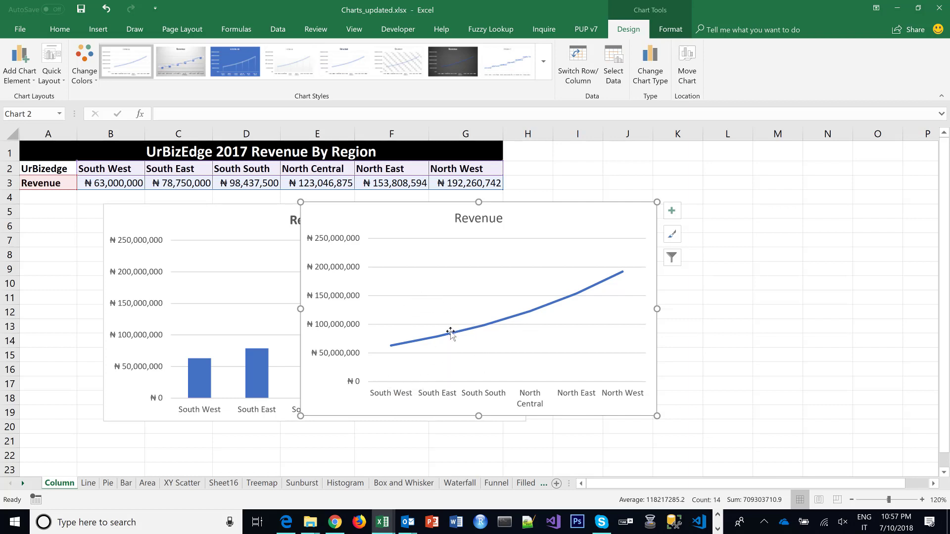
pyautogui.hotkey('ctrl', 'x')
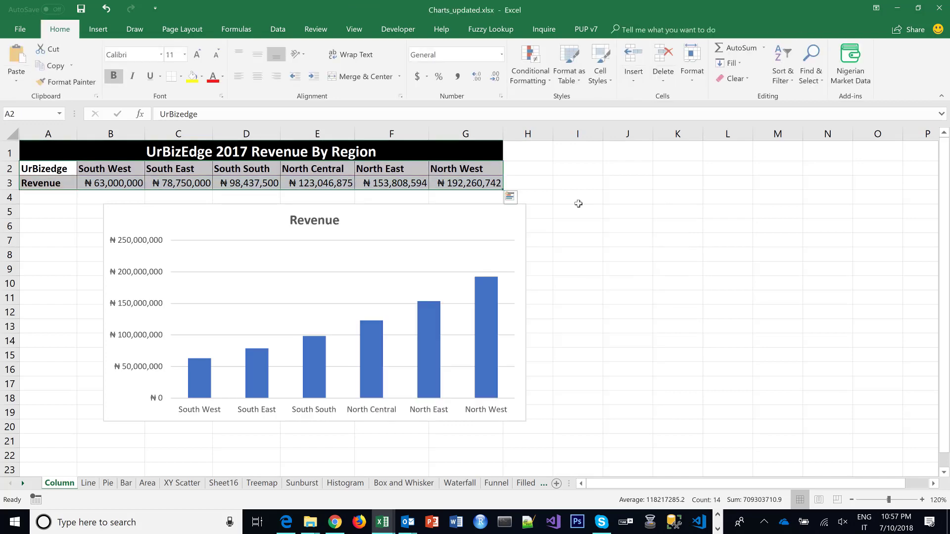
# Return to the Line sheet, and highlight the Pie entry's description "To show relative contribution" in the Notepad list
pyautogui.click(88, 483)
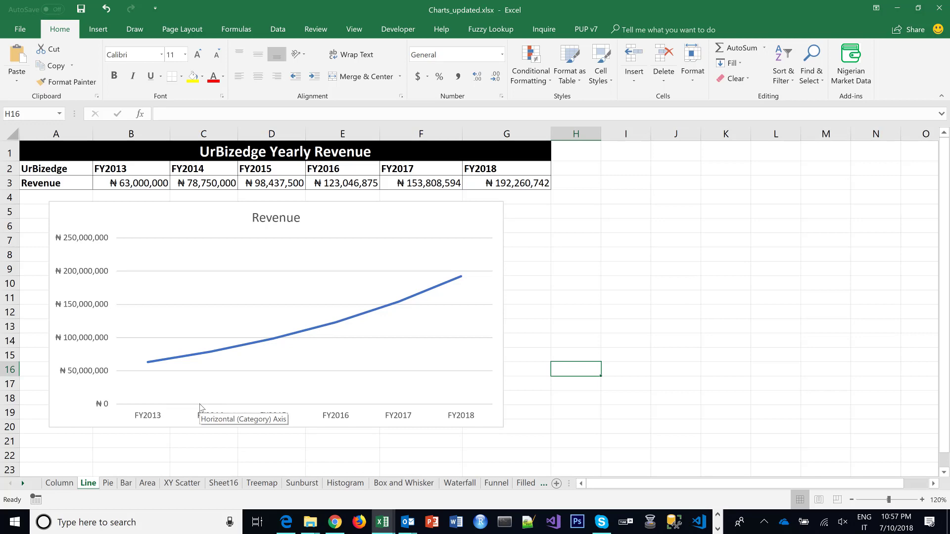
pyautogui.hotkey('alt', 'Tab')
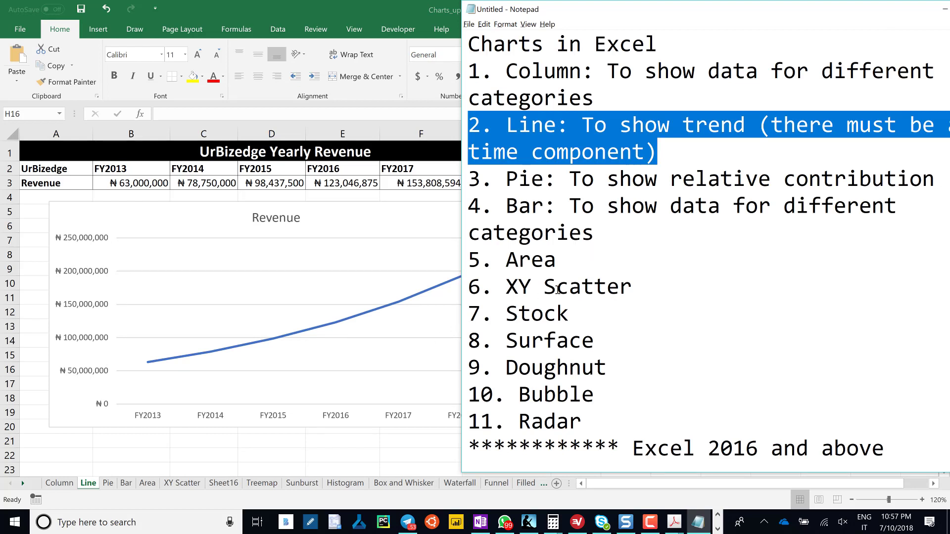
pyautogui.click(920, 176)
pyautogui.click(937, 184)
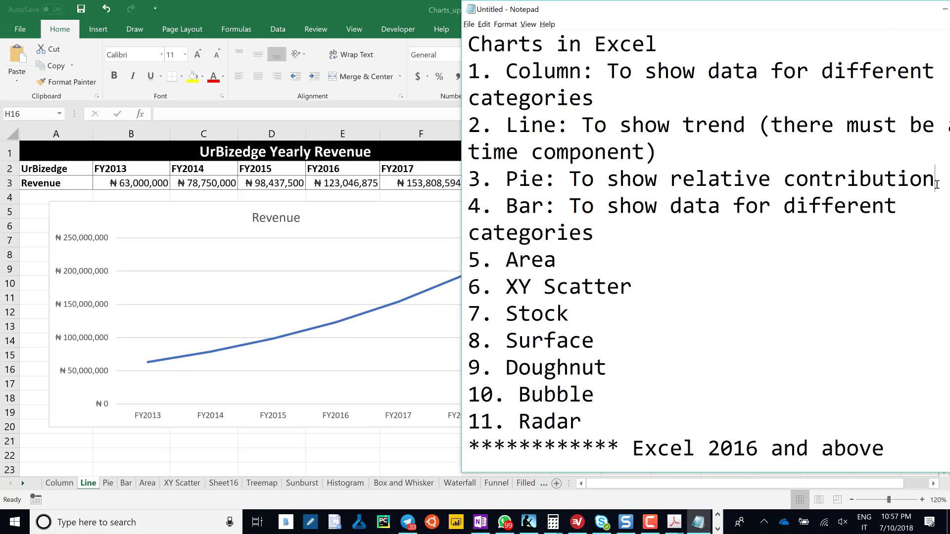
pyautogui.moveTo(937, 184); pyautogui.dragTo(568, 181)
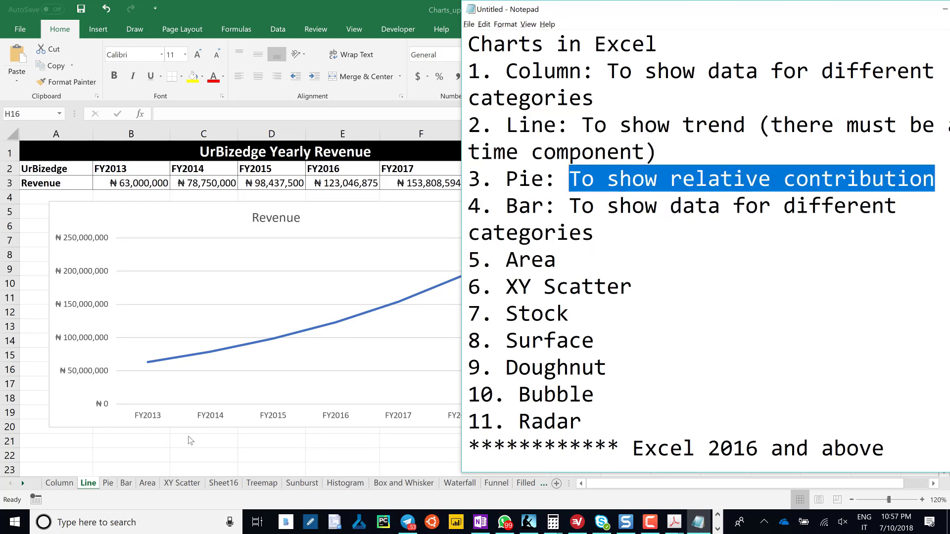
# Switch to Excel, open the Pie sheet and zoom it to 120%
pyautogui.click(110, 484)
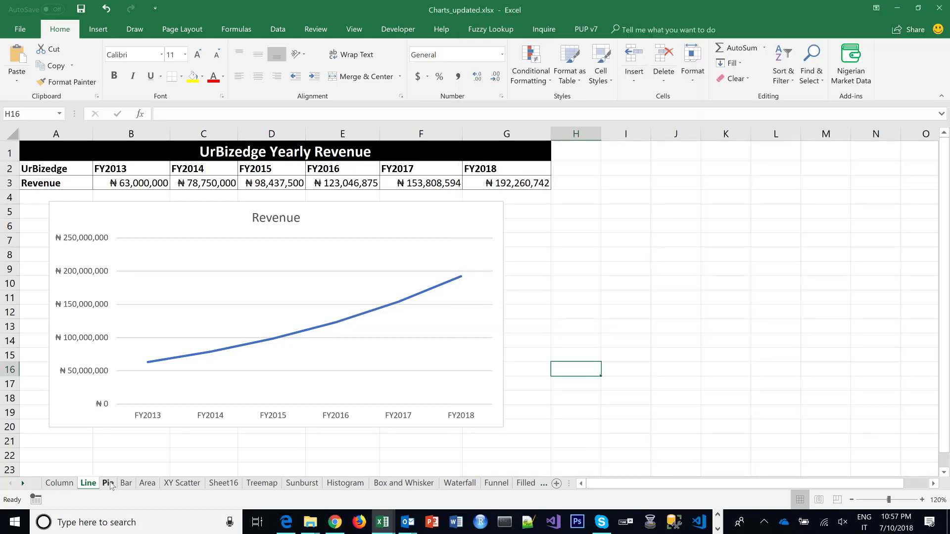
pyautogui.click(109, 484)
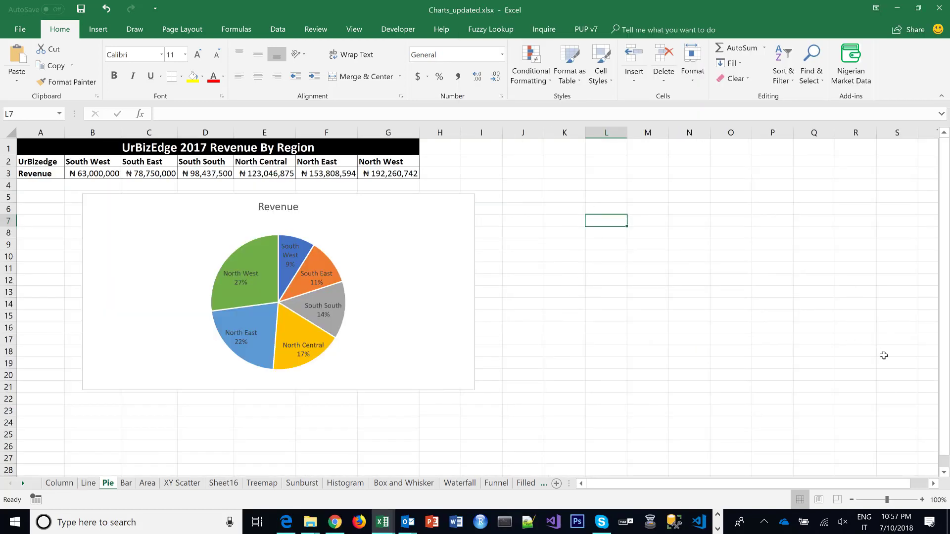
pyautogui.click(922, 499)
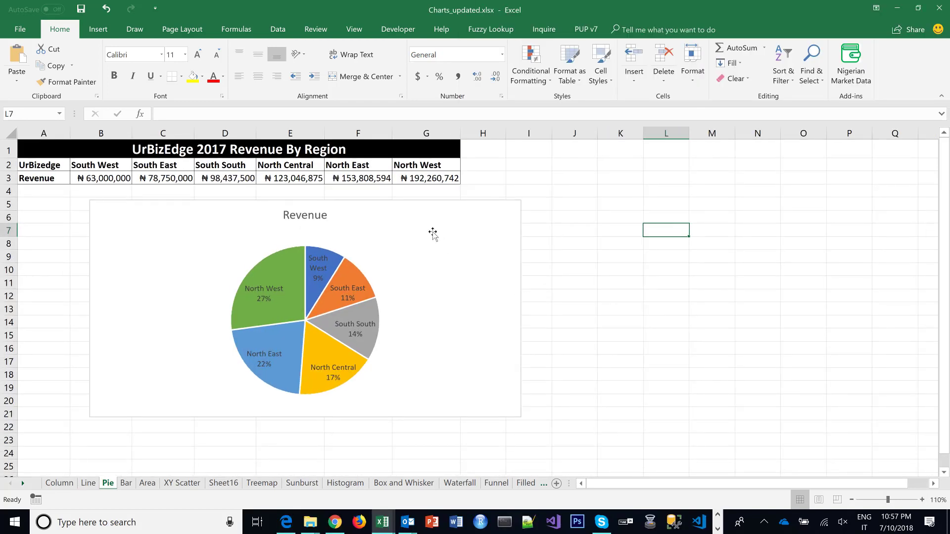
pyautogui.click(922, 500)
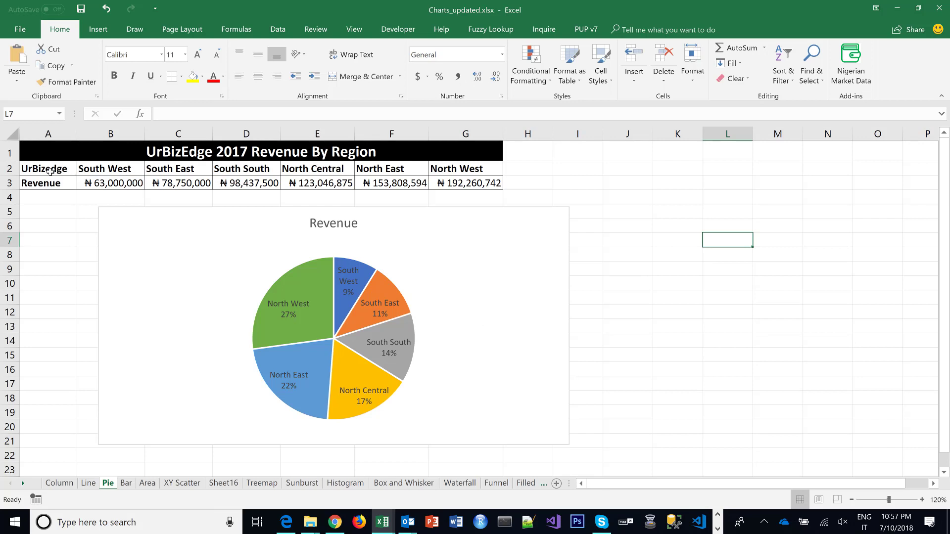
# Select the pie chart's source table A2:G3, and narrow the selection to the region names and revenues in B2:G3
pyautogui.moveTo(50, 171); pyautogui.dragTo(462, 183)
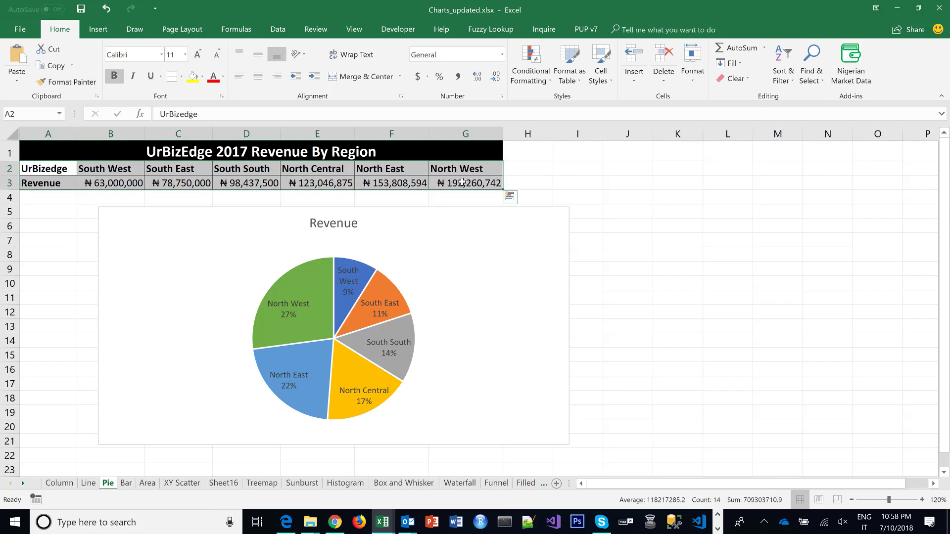
pyautogui.click(51, 167)
pyautogui.hotkey('ctrl', 'shift', 'Right')
pyautogui.hotkey('ctrl', 'shift', 'Down')
pyautogui.moveTo(113, 166); pyautogui.dragTo(485, 176)
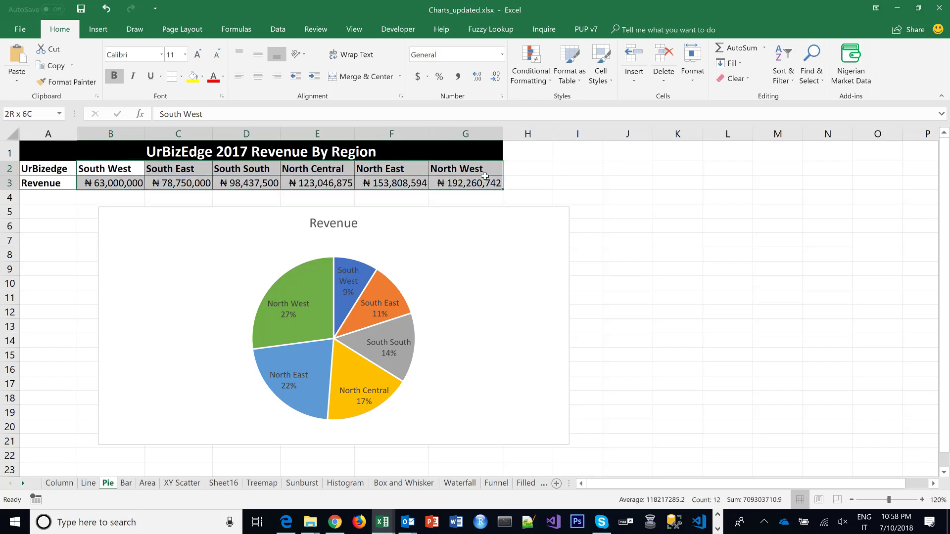
# Clear the North West revenue in G3 to see how the pie shares react, and undo the deletion
pyautogui.click(458, 184)
pyautogui.press('Delete')
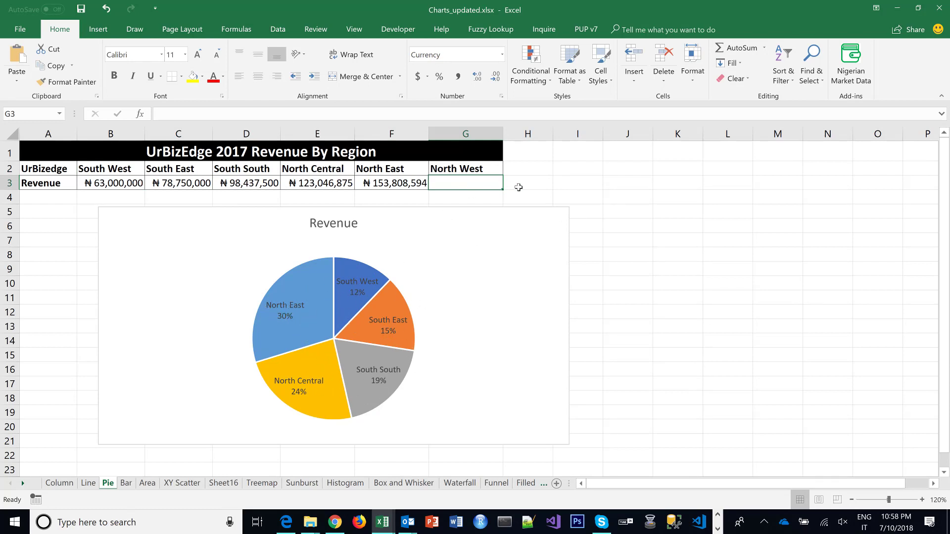
pyautogui.hotkey('ctrl', 'z')
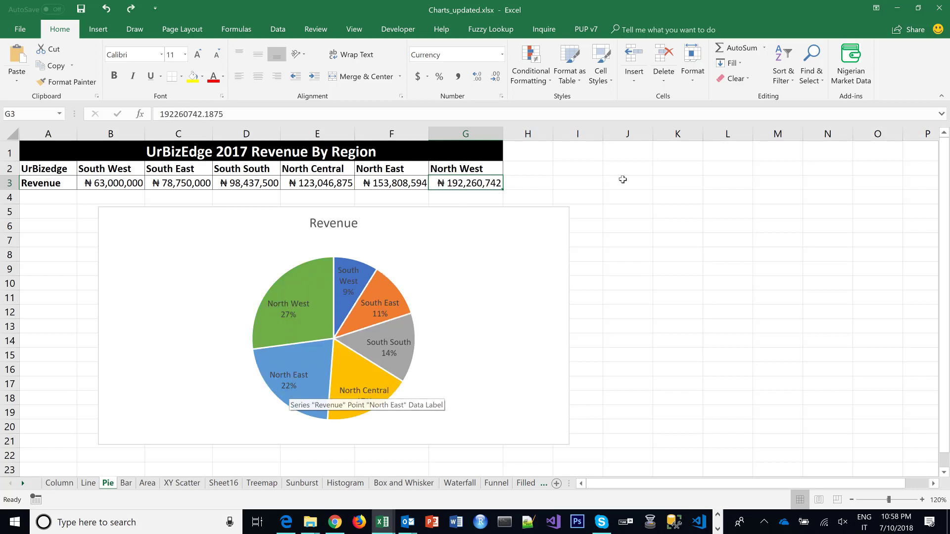
pyautogui.click(685, 203)
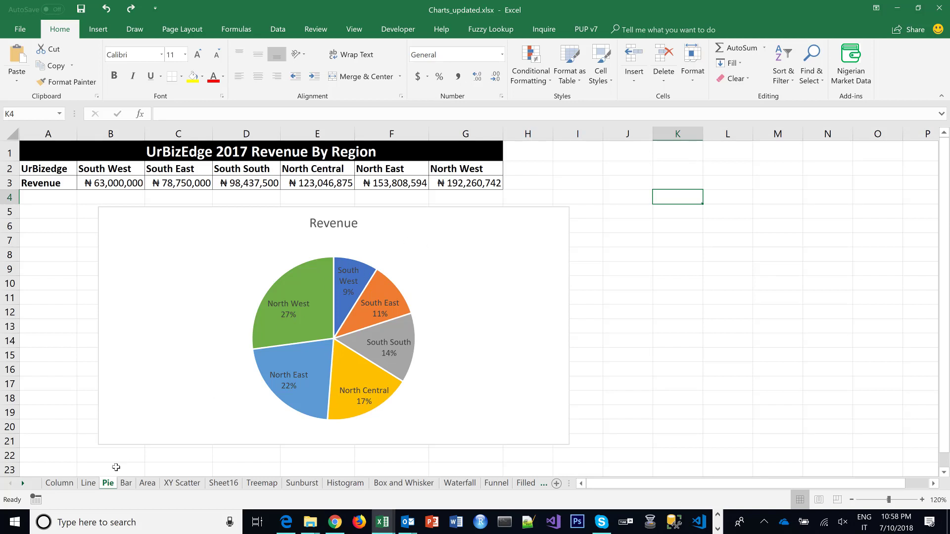
# Open the Bar sheet, and highlight the Bar entry's description "To show data for different categories" in the Notepad list
pyautogui.click(126, 483)
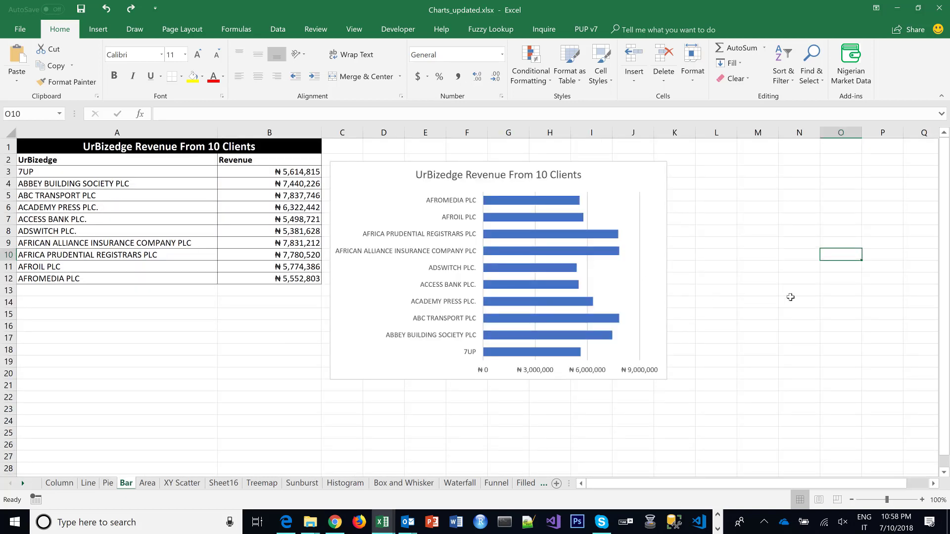
pyautogui.hotkey('alt', 'Tab')
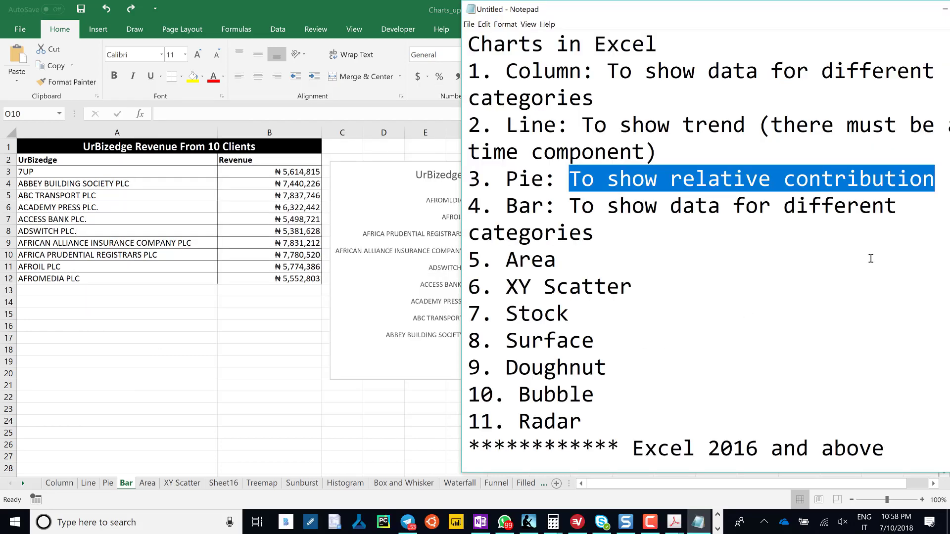
pyautogui.moveTo(596, 233); pyautogui.dragTo(575, 203)
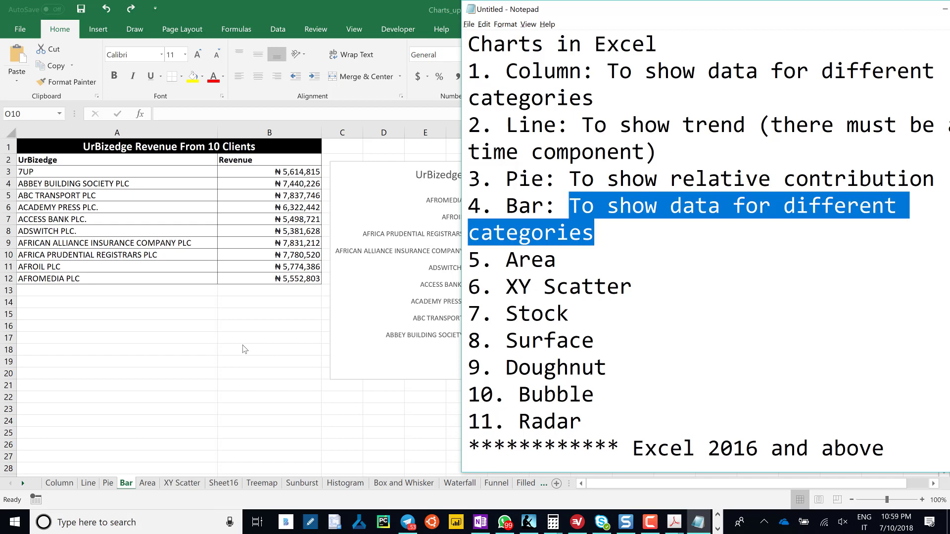
# Compare the regional column chart on the Column sheet in Excel with the client bar chart on the Bar sheet
pyautogui.hotkey('alt', 'Tab')
pyautogui.click(60, 484)
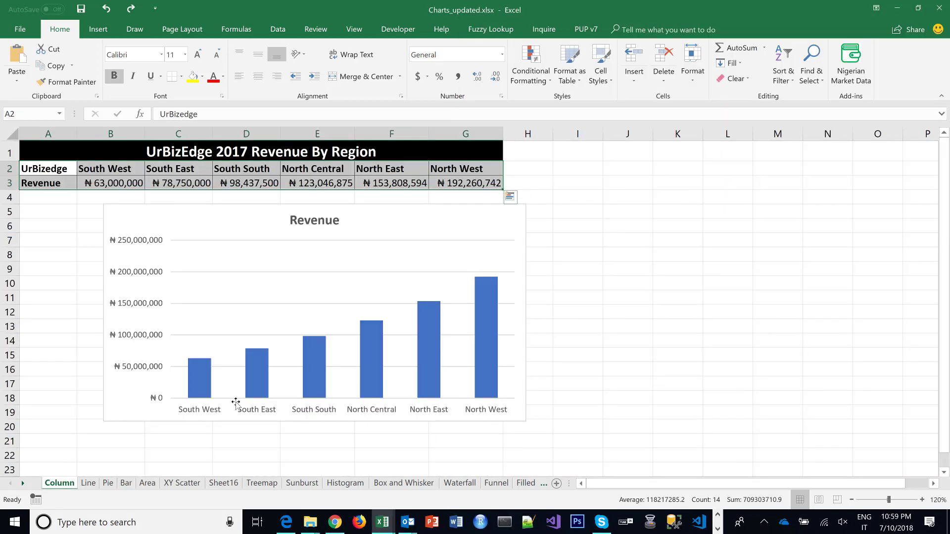
pyautogui.click(126, 484)
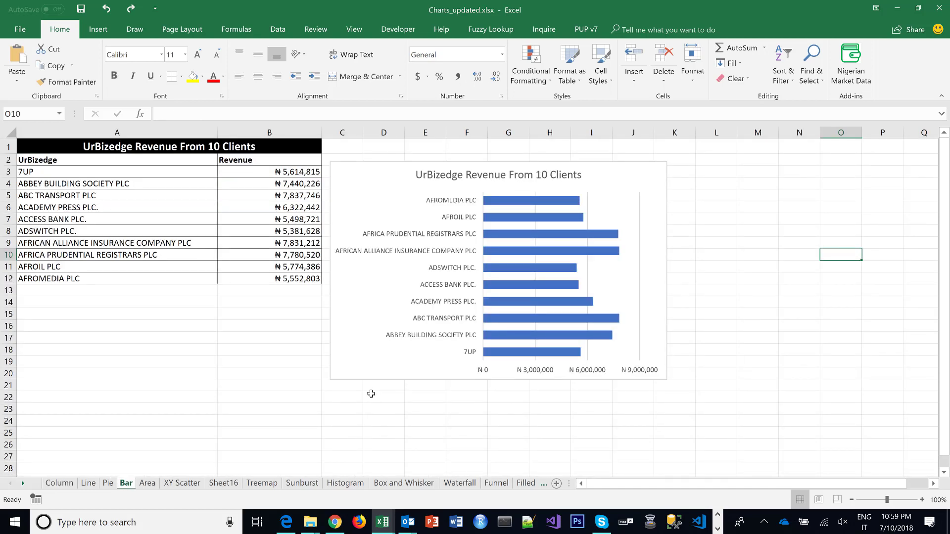
# Insert a clustered column chart from the client revenue table A2:B12 on the Bar sheet
pyautogui.moveTo(86, 161); pyautogui.dragTo(303, 279)
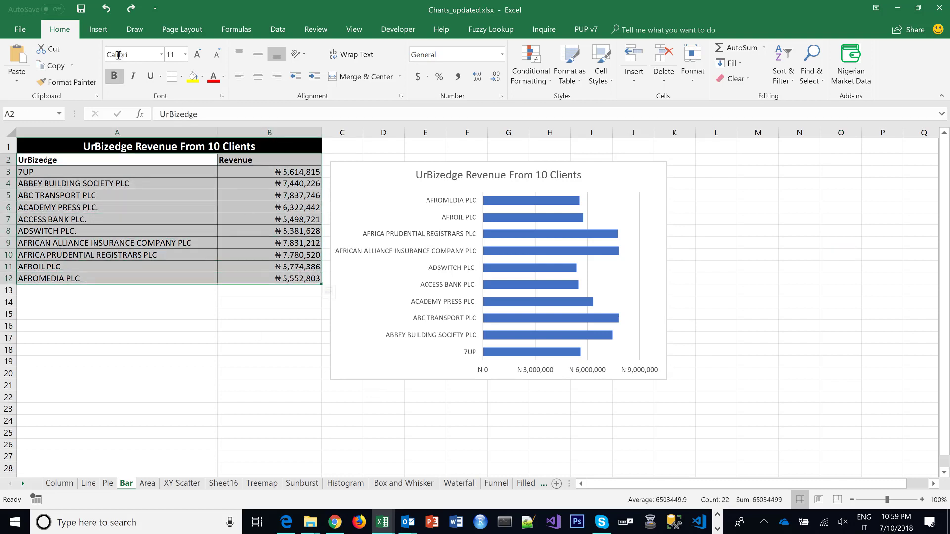
pyautogui.click(98, 29)
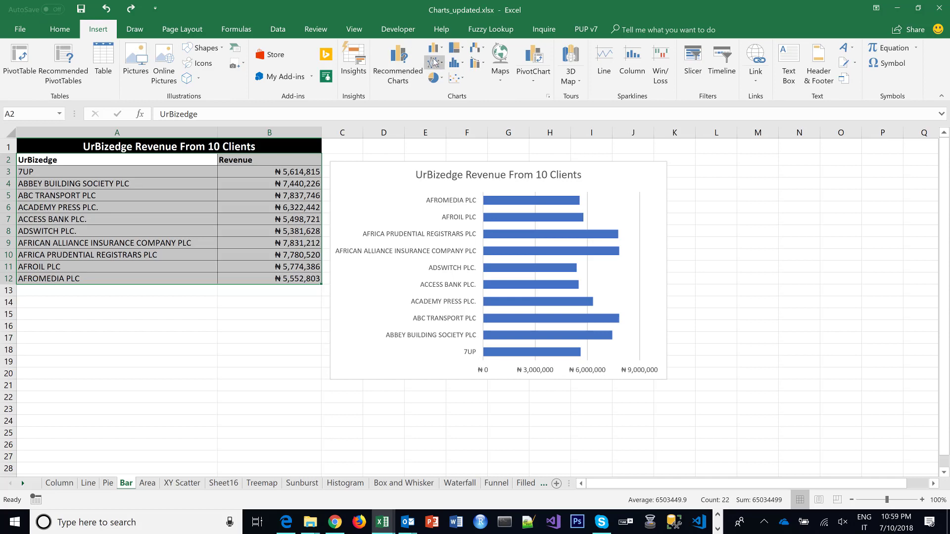
pyautogui.click(434, 47)
pyautogui.click(436, 127)
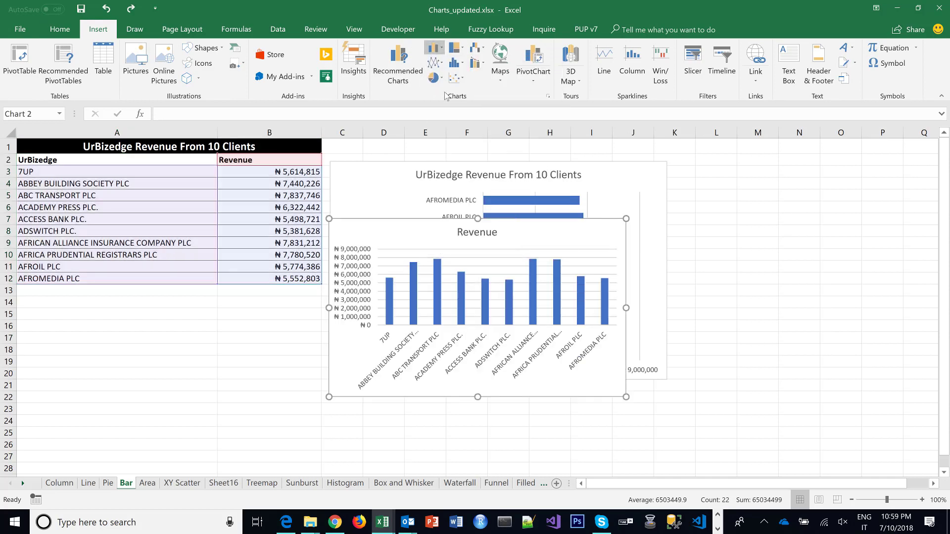
# Move the new column chart off the bar chart, partly over the client table, and enlarge it mainly in height
pyautogui.moveTo(350, 227); pyautogui.dragTo(202, 282)
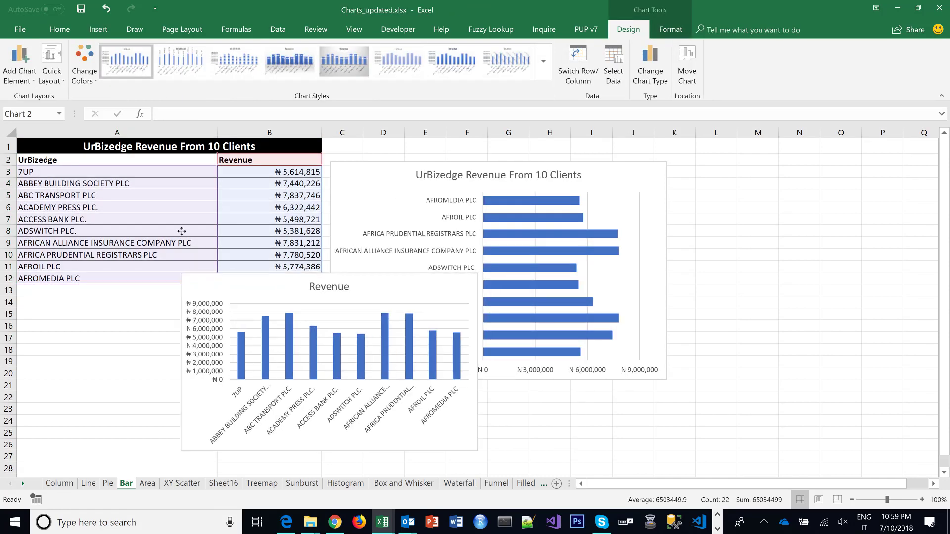
pyautogui.moveTo(182, 231); pyautogui.dragTo(183, 230)
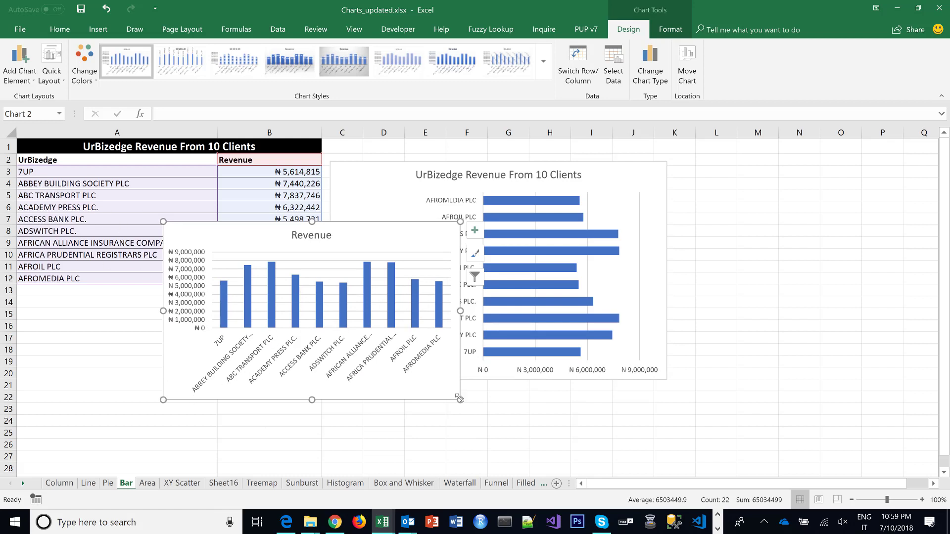
pyautogui.moveTo(460, 398); pyautogui.dragTo(473, 458)
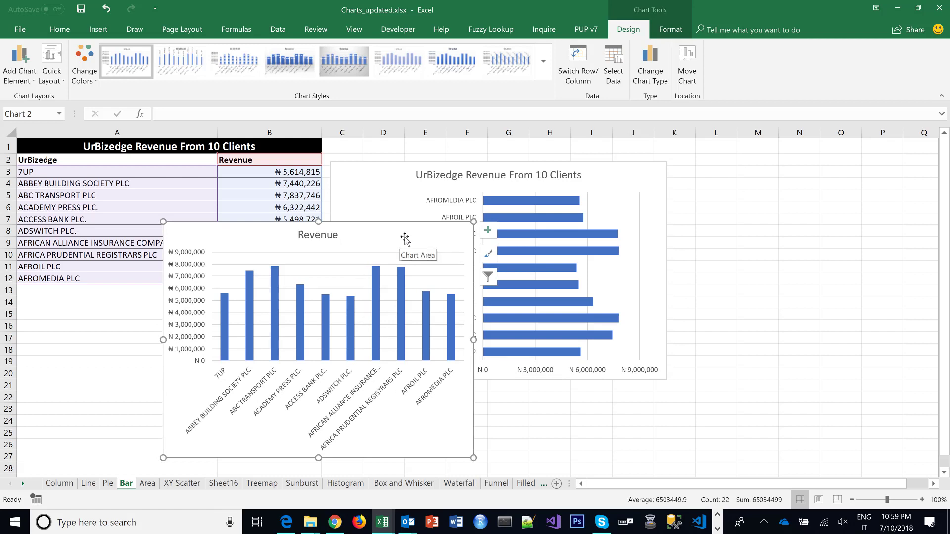
# Insert a clustered bar chart from the client revenue table A2:B12 on the Bar sheet and enlarge it slightly
pyautogui.moveTo(80, 160); pyautogui.dragTo(275, 274)
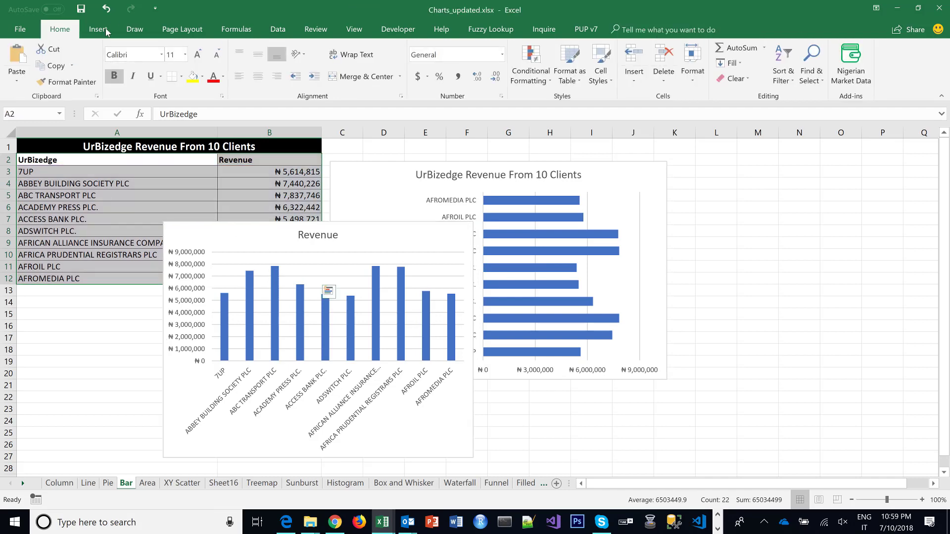
pyautogui.click(98, 29)
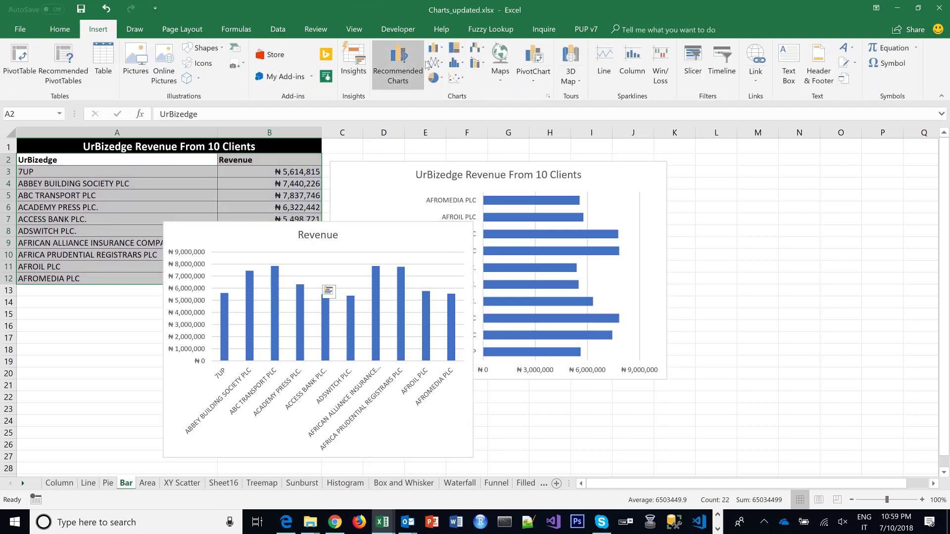
pyautogui.click(434, 48)
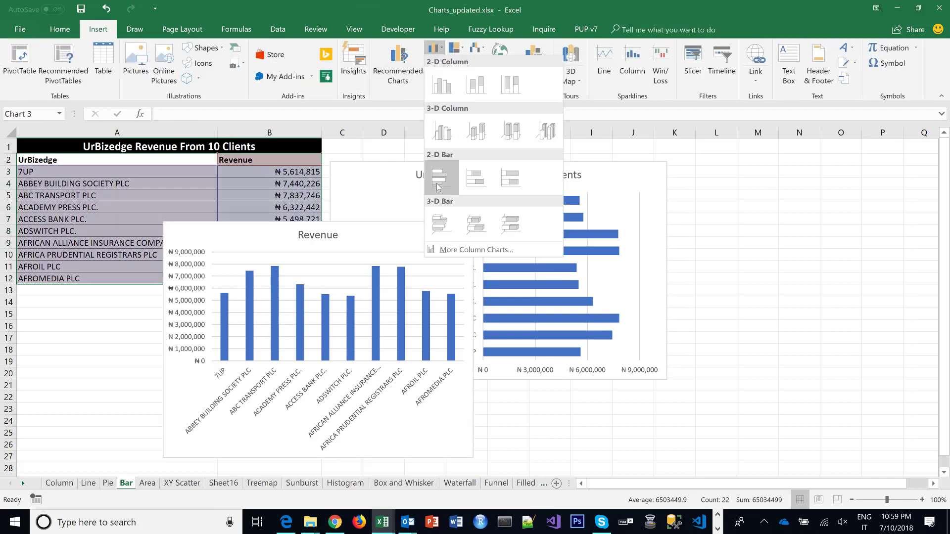
pyautogui.click(438, 187)
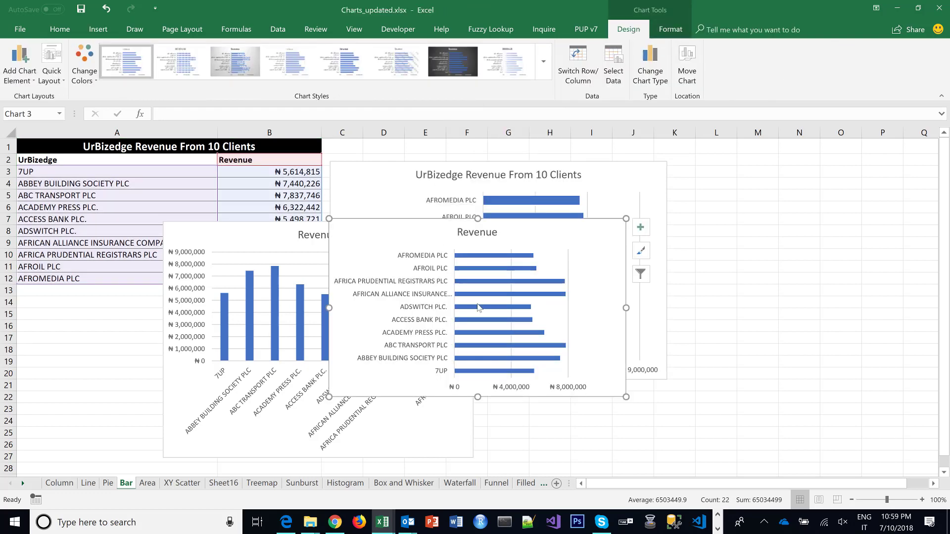
pyautogui.moveTo(626, 397); pyautogui.dragTo(652, 417)
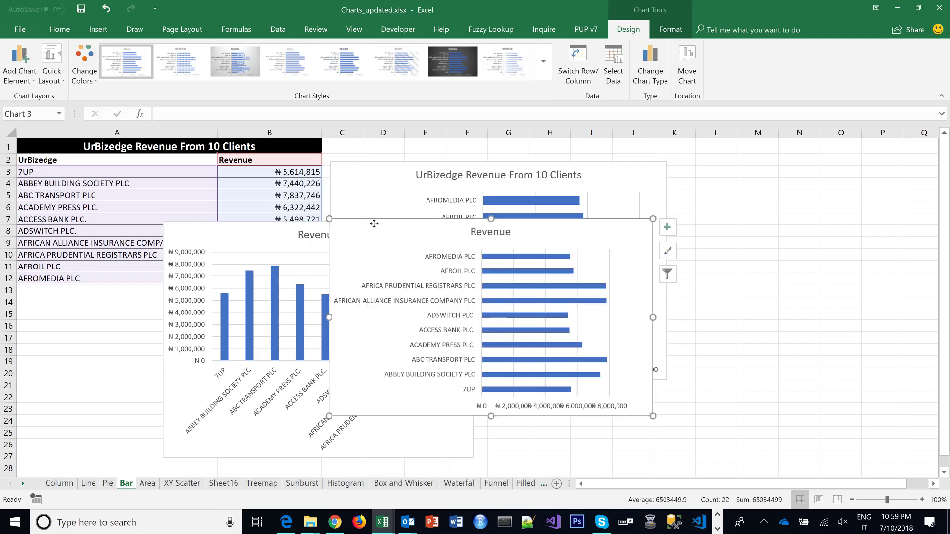
# Delete the two added Revenue charts from the Bar sheet, keeping only the original client bar chart
pyautogui.press('Delete')
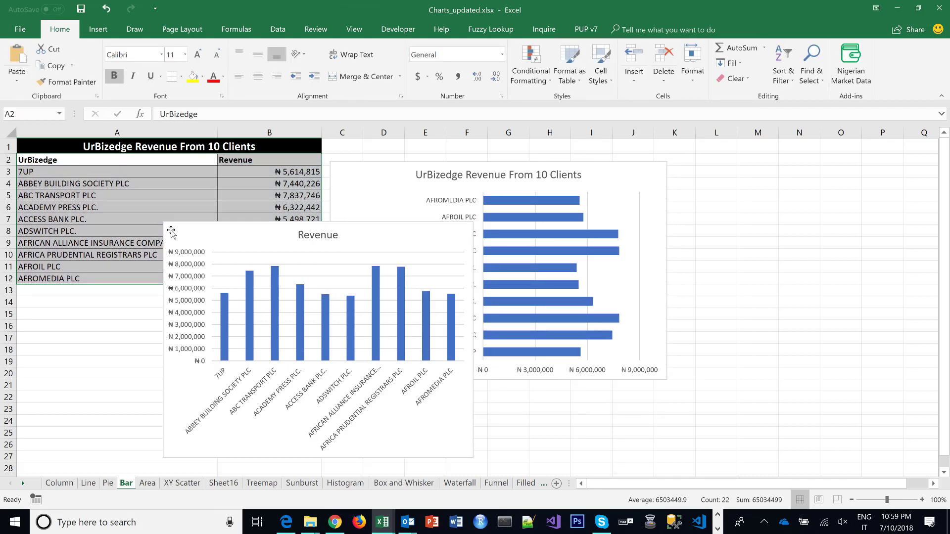
pyautogui.click(171, 230)
pyautogui.press('Delete')
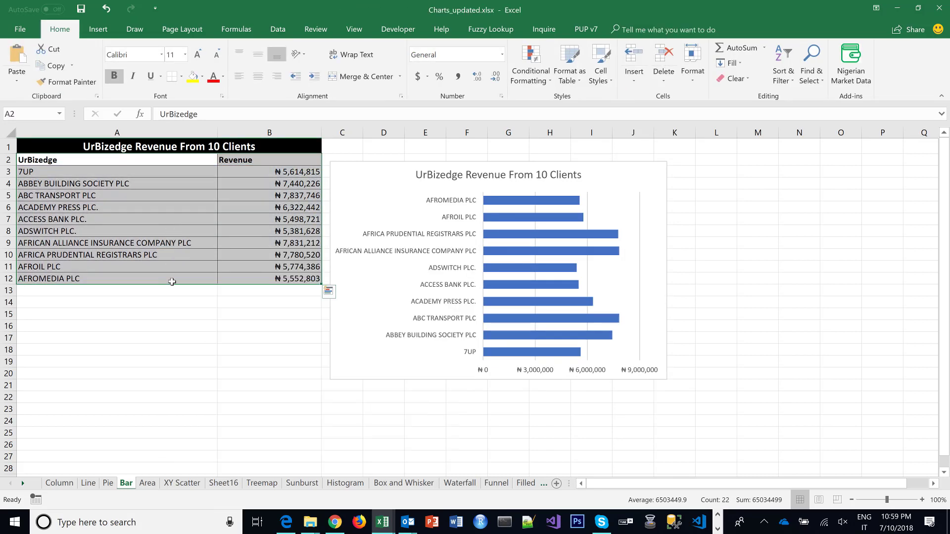
pyautogui.click(193, 359)
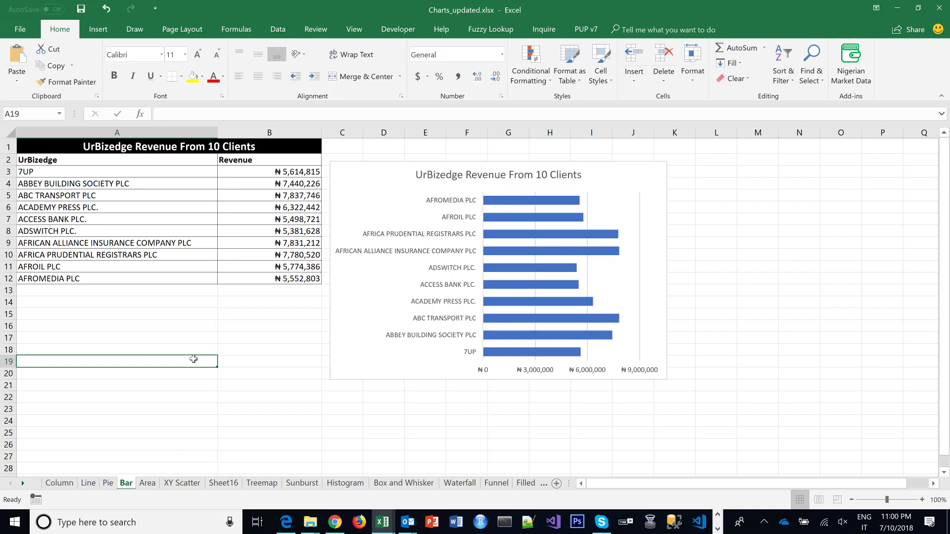
# Switch to the Charts.xlsx workbook and insert a clustered column chart from the yearly revenue table A2:G3 on the Column Chart sheet
pyautogui.click(383, 522)
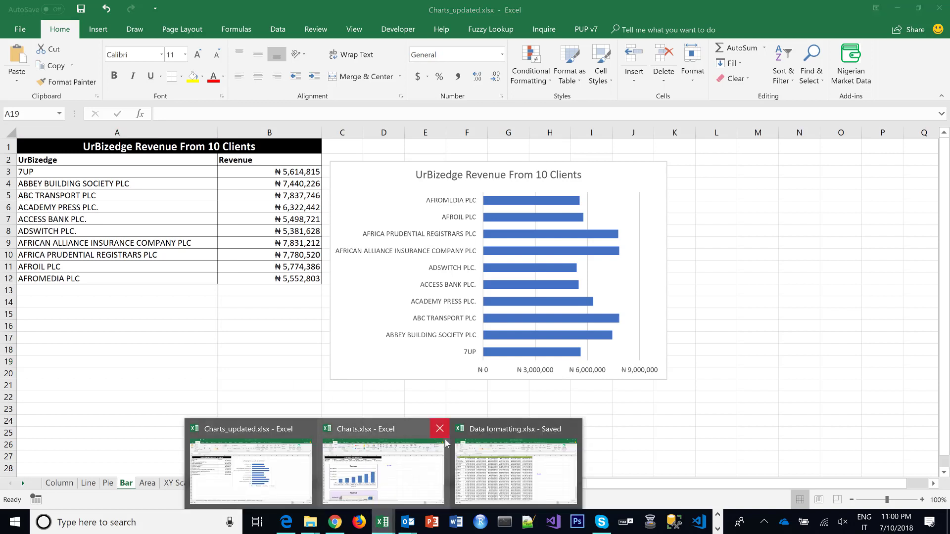
pyautogui.click(414, 477)
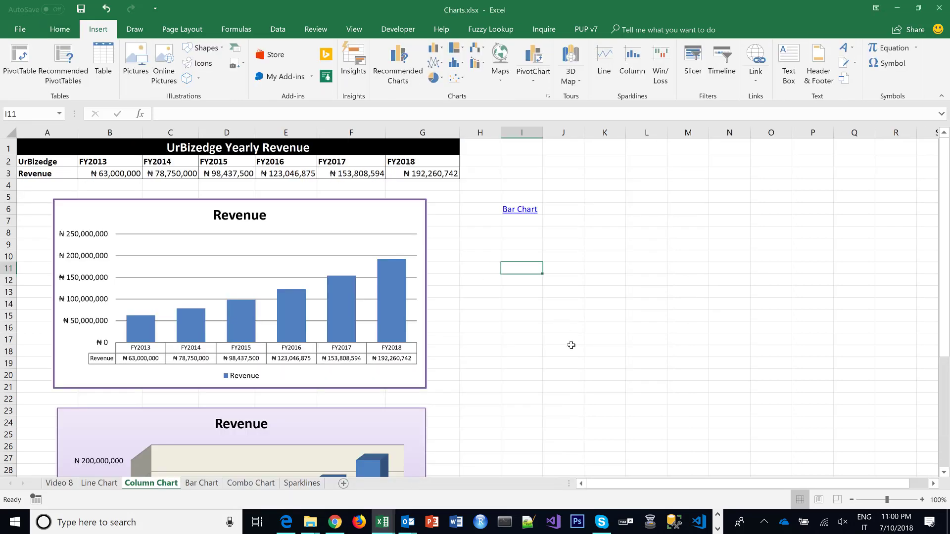
pyautogui.click(472, 247)
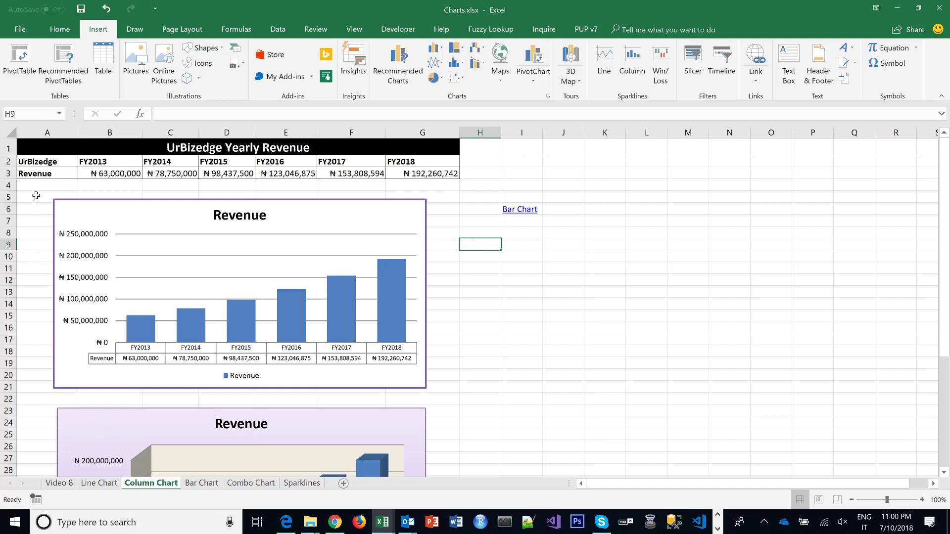
pyautogui.moveTo(34, 162); pyautogui.dragTo(440, 178)
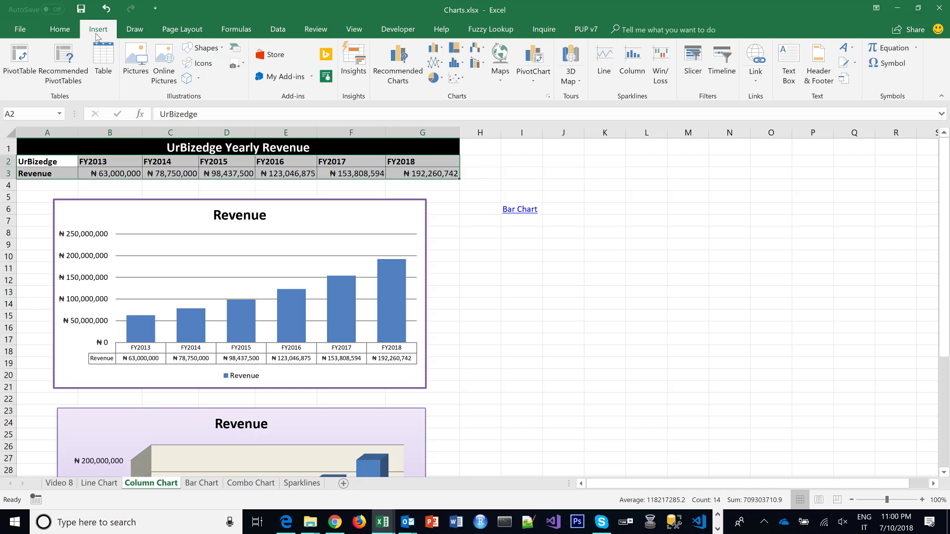
pyautogui.click(442, 50)
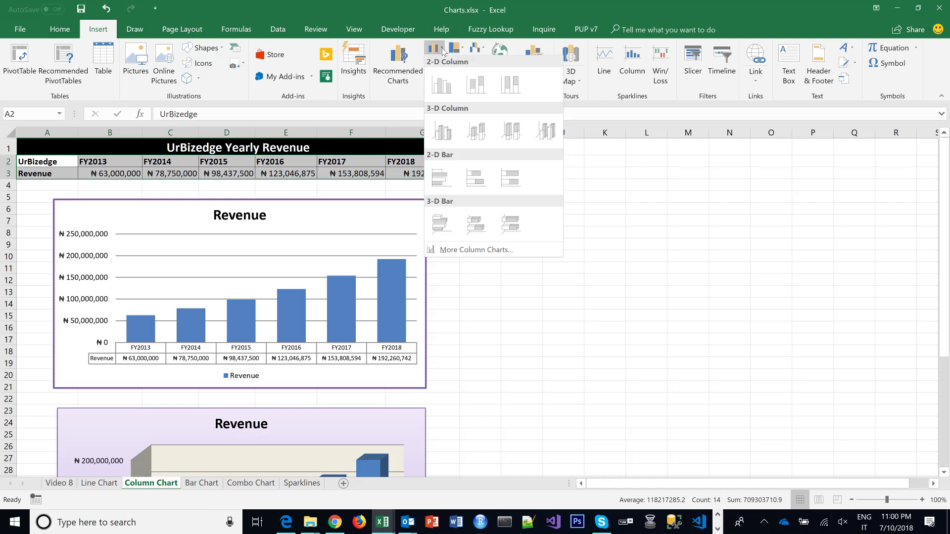
pyautogui.click(441, 86)
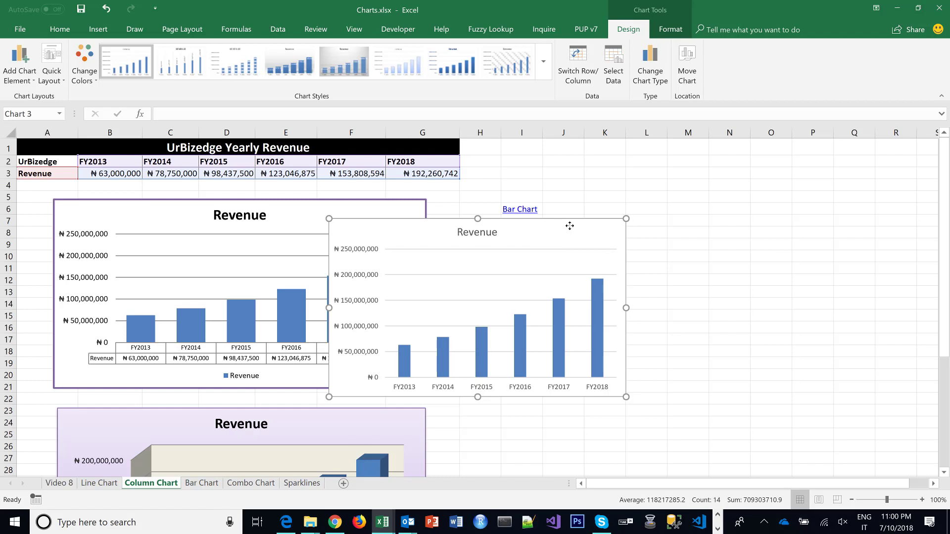
# Move the new column chart directly beside the existing bordered Revenue chart, aligned with its upper edge
pyautogui.click(602, 174)
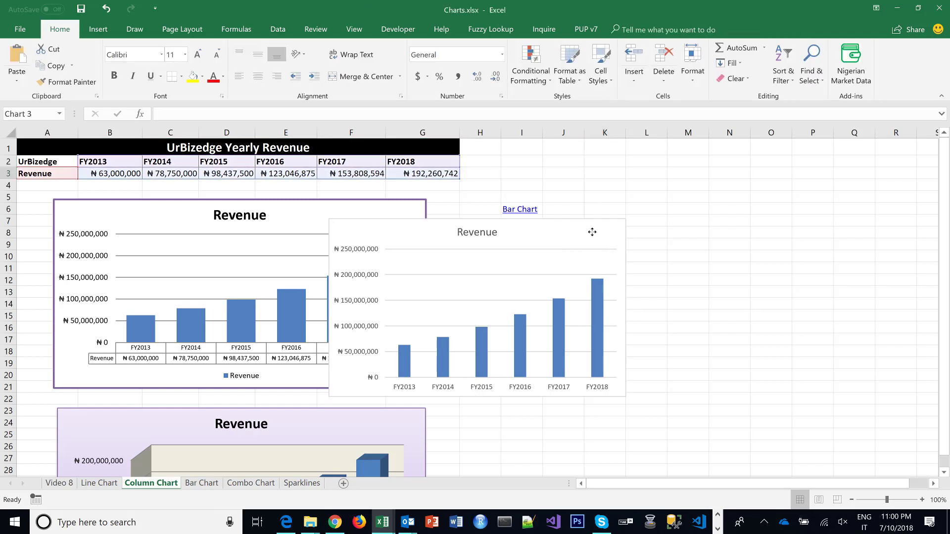
pyautogui.click(593, 232)
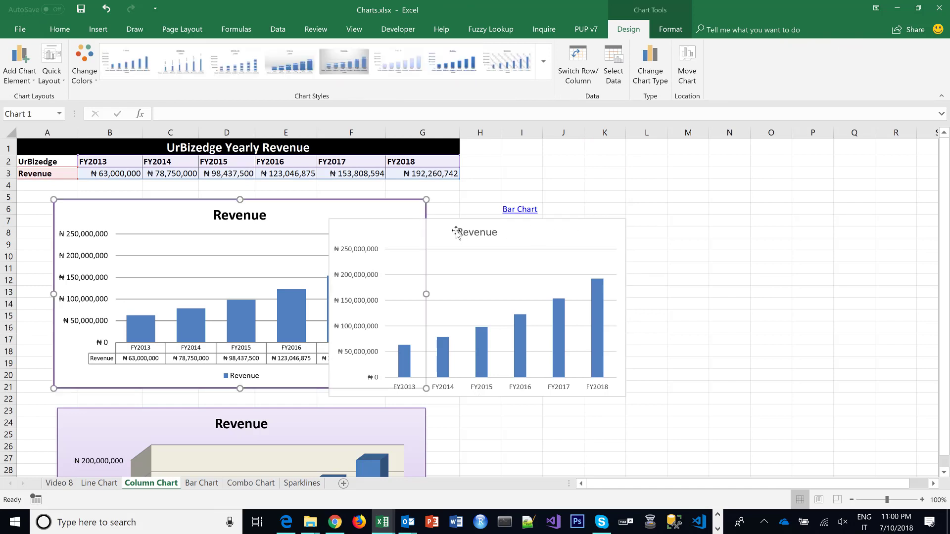
pyautogui.click(404, 212)
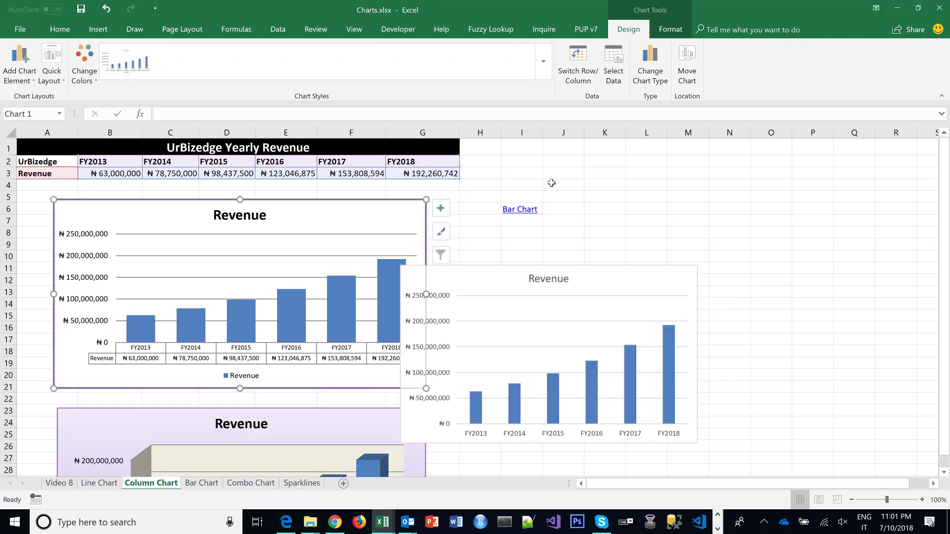
pyautogui.click(553, 184)
pyautogui.click(665, 273)
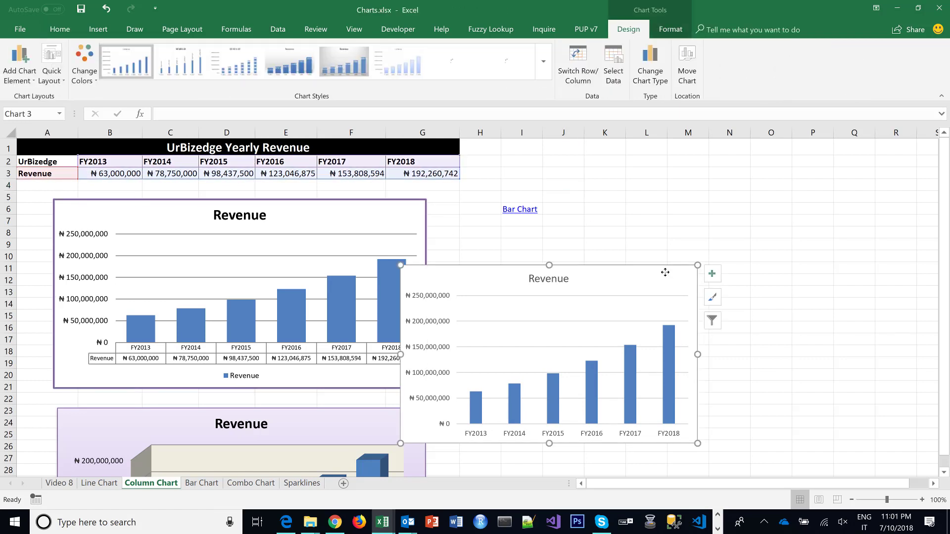
pyautogui.moveTo(652, 276); pyautogui.dragTo(700, 218)
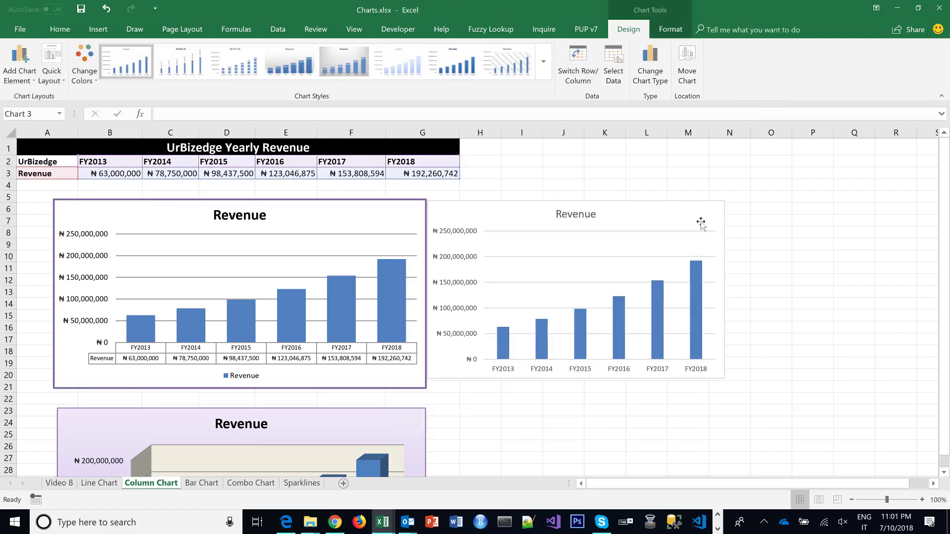
# Hide and restore the new chart's axes, and show the separate options for its horizontal and vertical axes
pyautogui.click(738, 211)
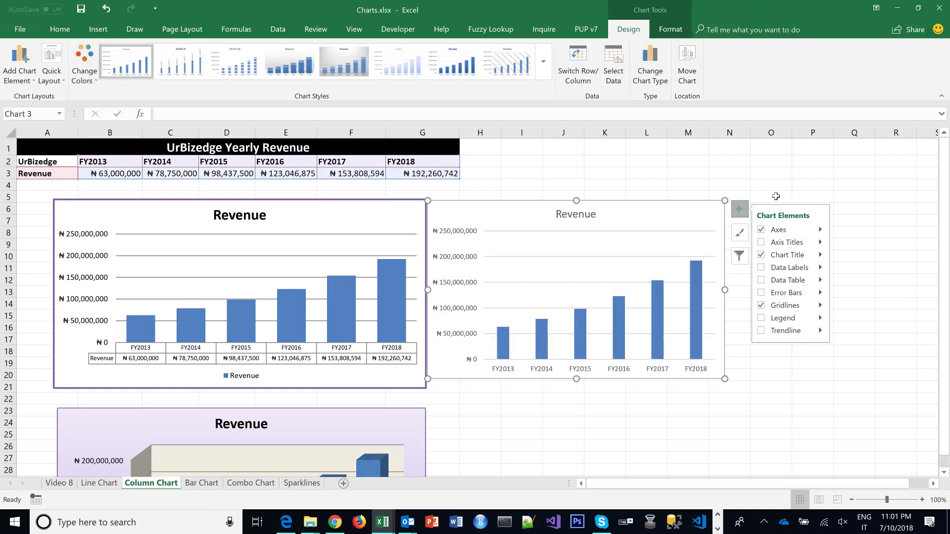
pyautogui.click(762, 230)
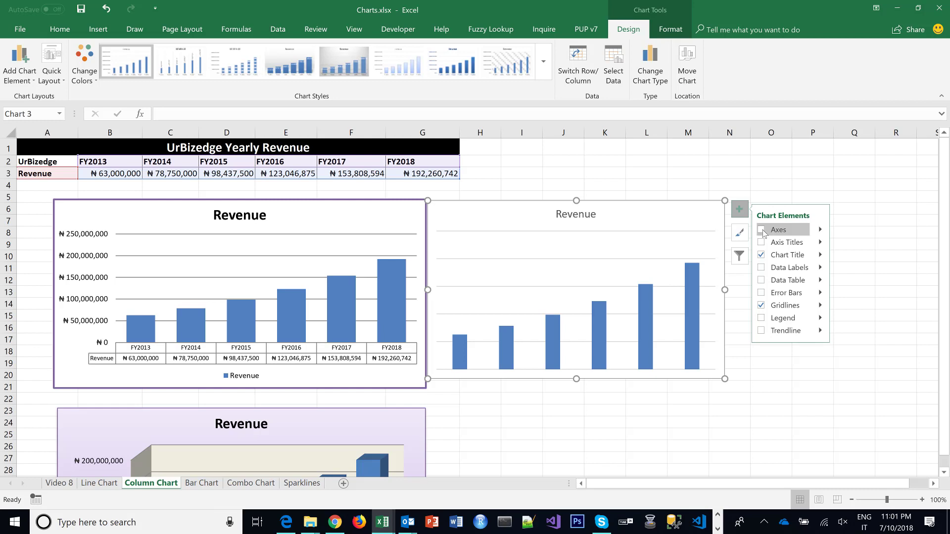
pyautogui.click(763, 231)
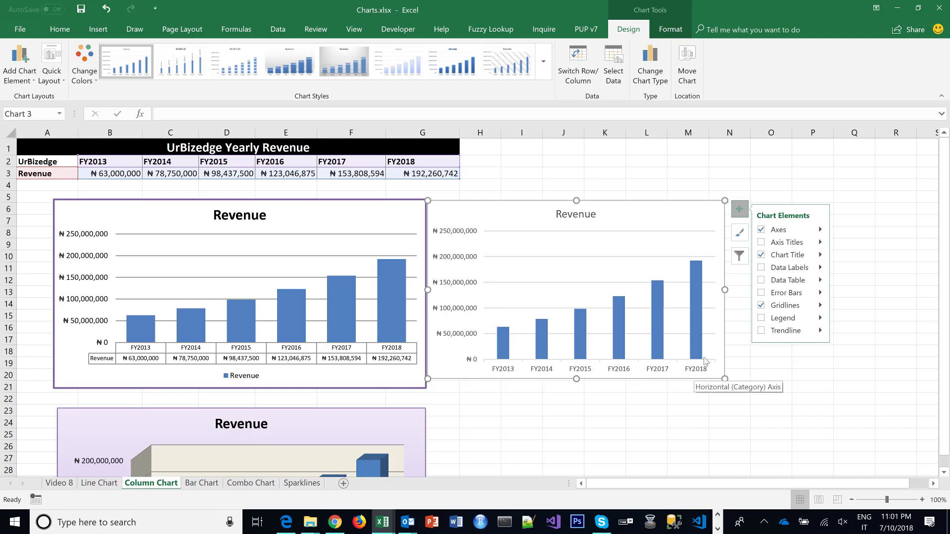
pyautogui.click(820, 231)
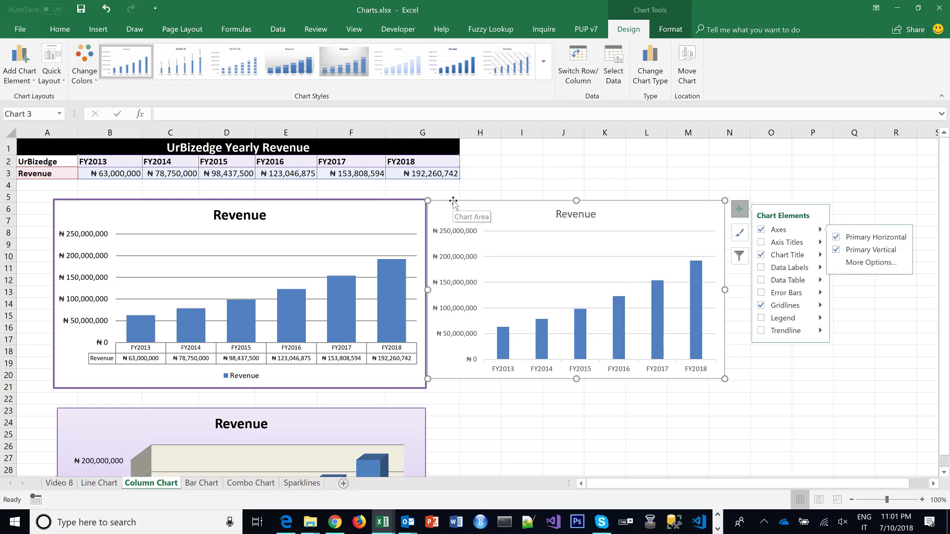
# Add axis titles to the new column chart and set the vertical axis title to "Audited Revenue"
pyautogui.click(762, 242)
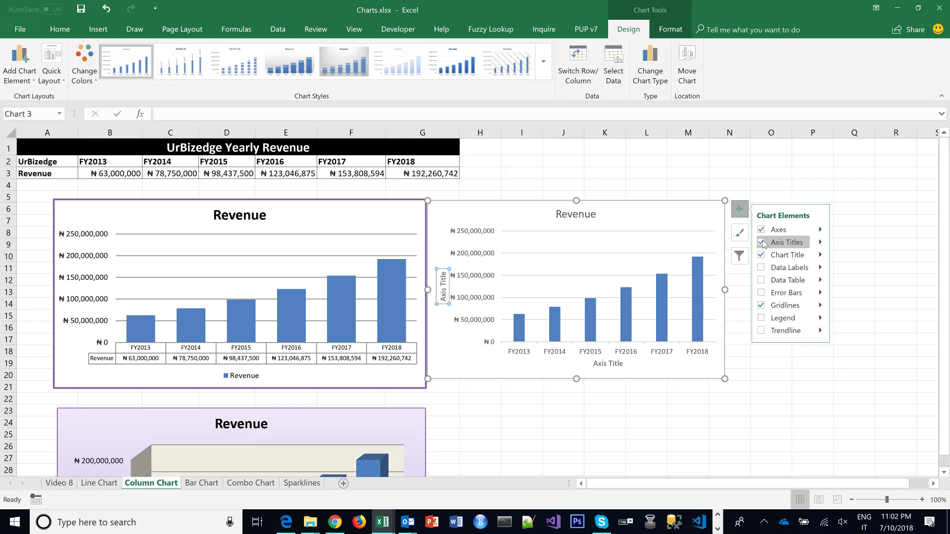
pyautogui.click(821, 243)
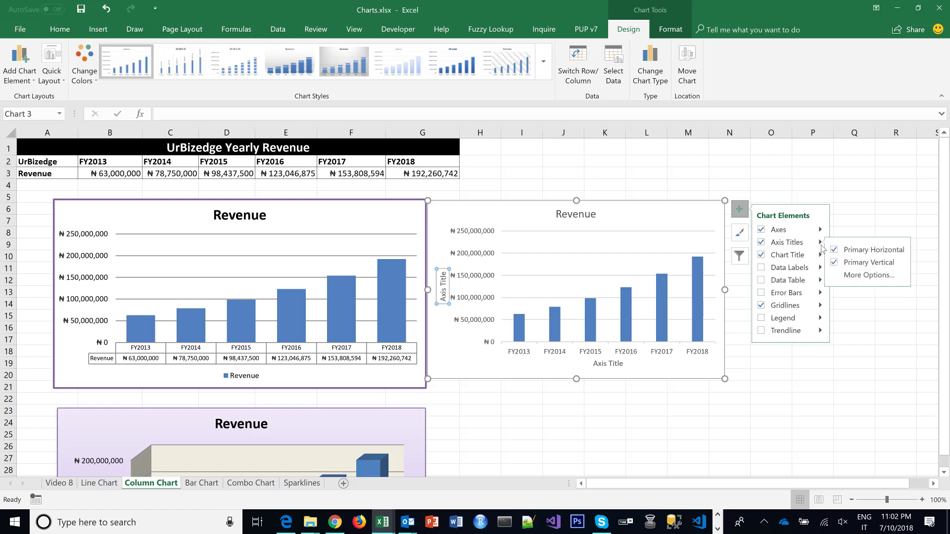
pyautogui.click(442, 287)
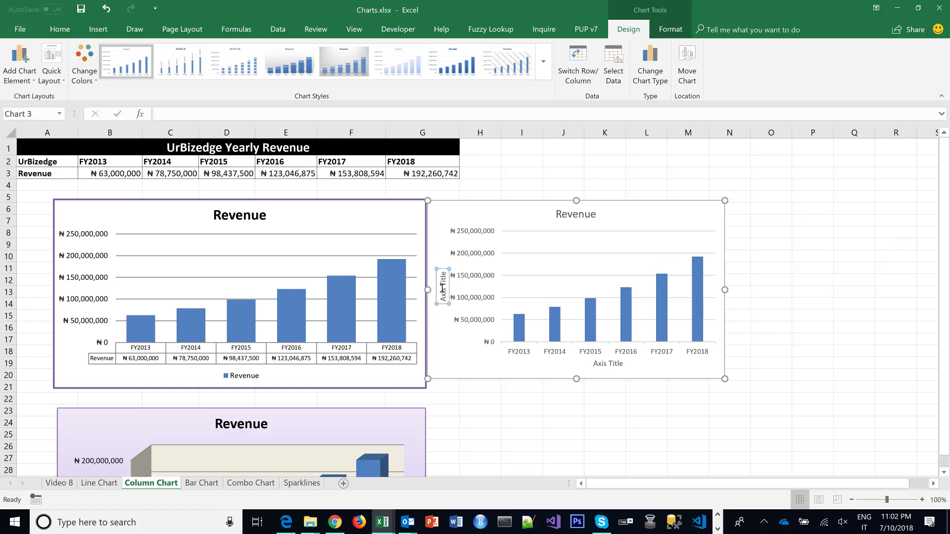
pyautogui.tripleClick(442, 287)
pyautogui.write('Actual')
pyautogui.press('BackSpace')
pyautogui.press('BackSpace')
pyautogui.press('BackSpace')
pyautogui.press('BackSpace')
pyautogui.press('BackSpace')
pyautogui.press('BackSpace')
pyautogui.write('Audited F')
pyautogui.write('evenue')
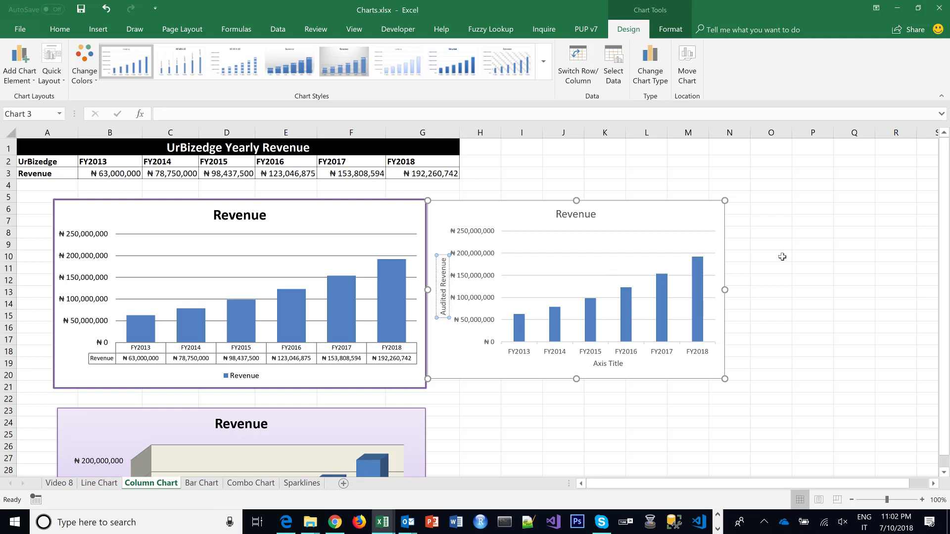
# Set the new chart's horizontal axis title to "Financial Years"
pyautogui.click(608, 367)
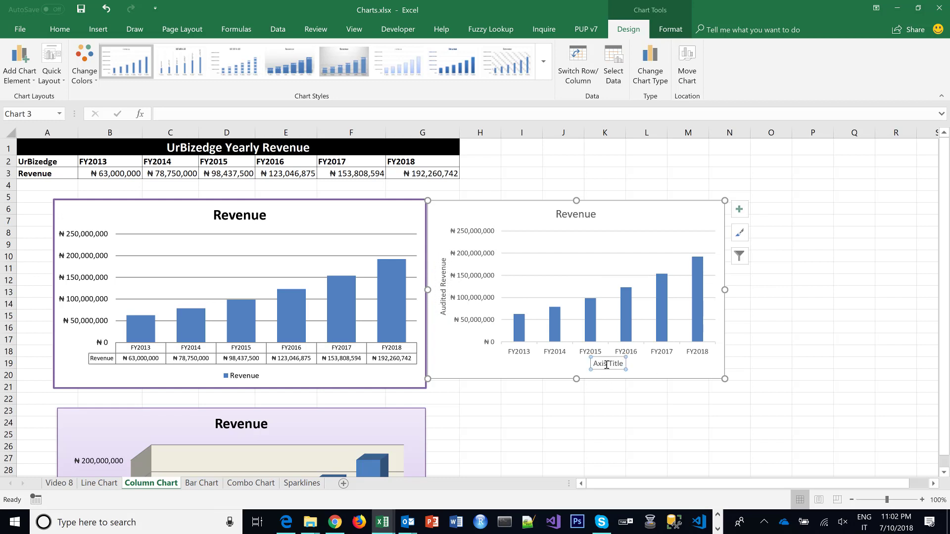
pyautogui.tripleClick(607, 365)
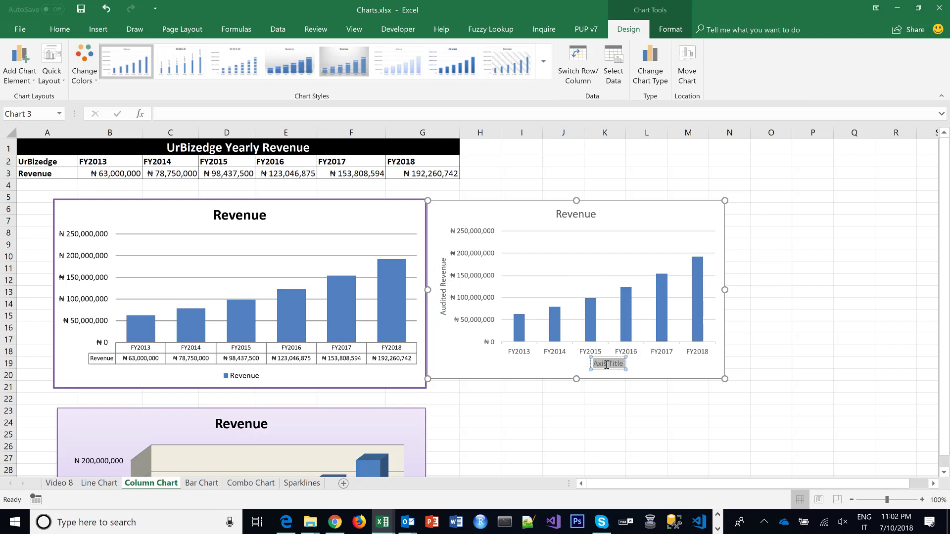
pyautogui.write('Financial Years')
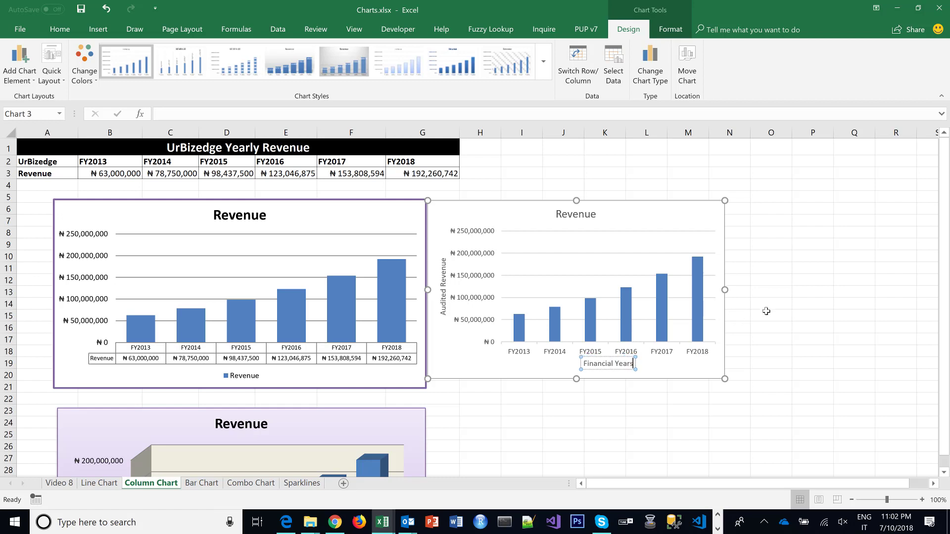
pyautogui.click(766, 310)
# Turn the new column chart's title off and back on
pyautogui.click(713, 214)
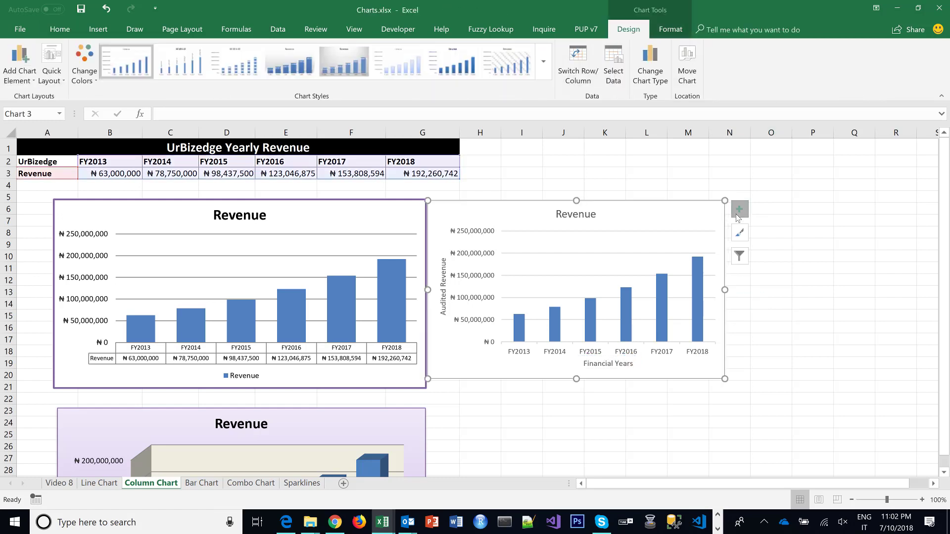
pyautogui.click(738, 218)
pyautogui.click(762, 256)
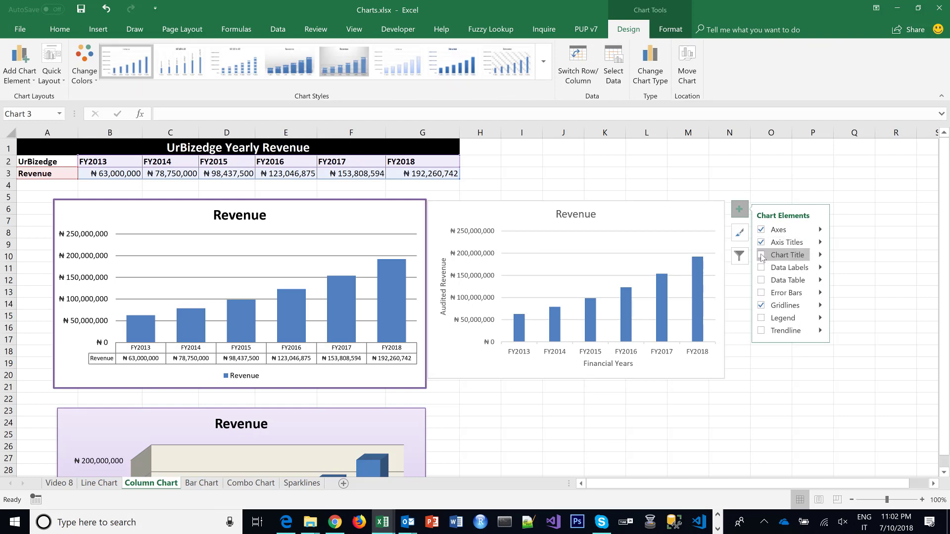
pyautogui.click(762, 255)
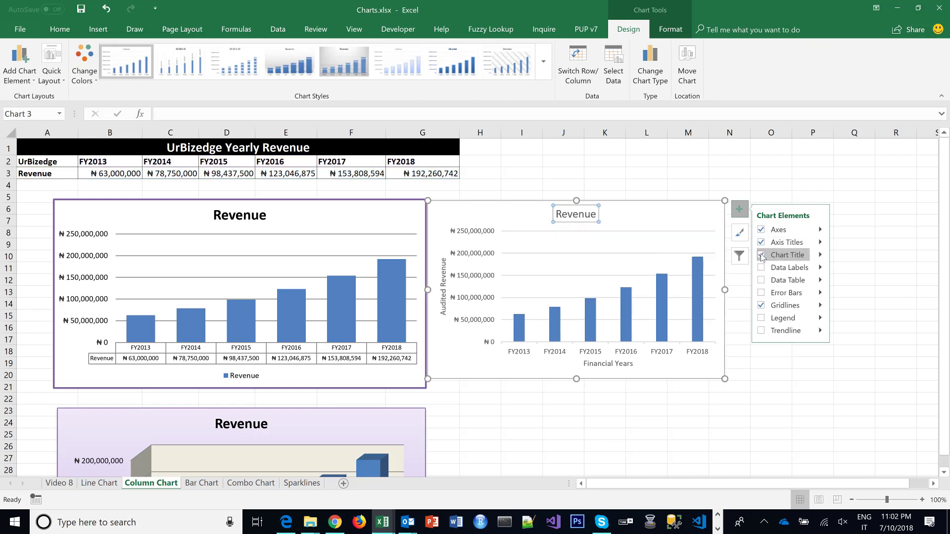
# Change the new column chart's title text to "UrBizEdge Revenue"
pyautogui.click(587, 210)
pyautogui.doubleClick(587, 211)
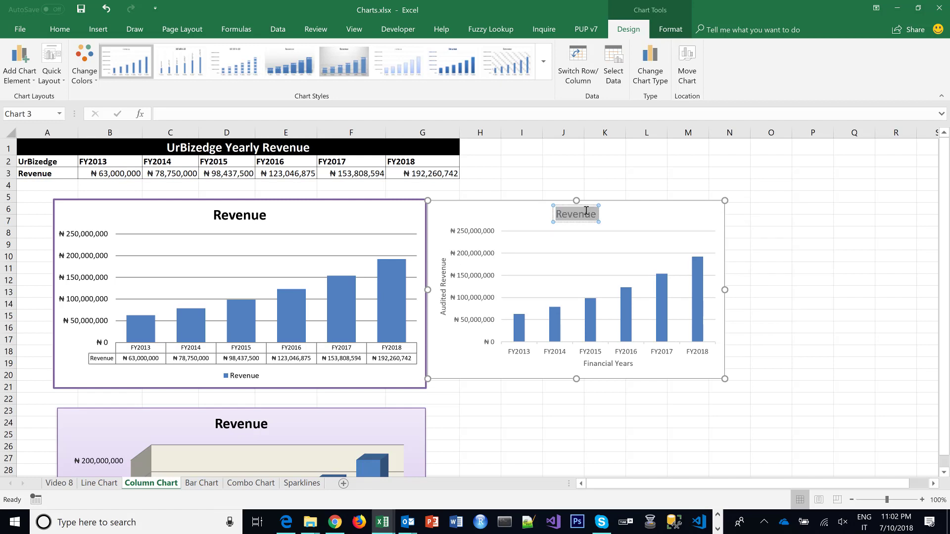
pyautogui.write('Ur')
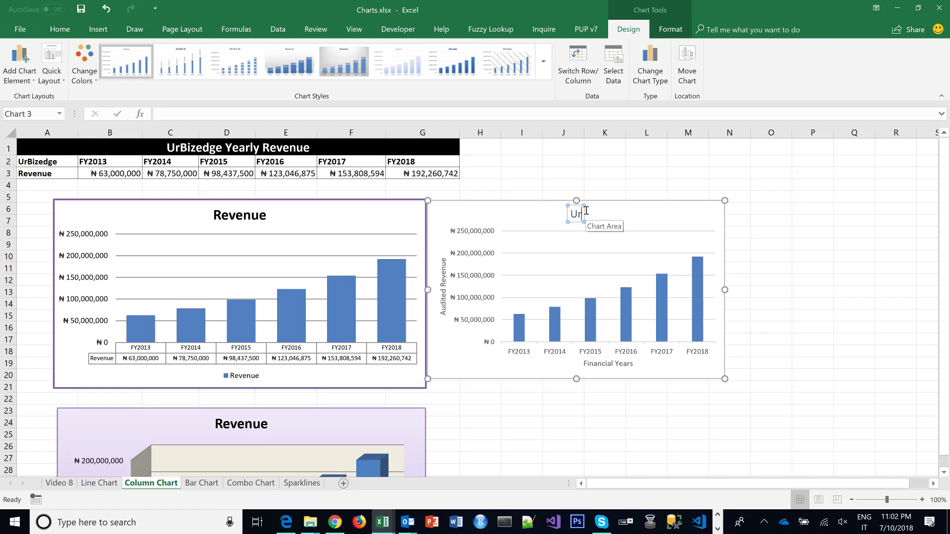
pyautogui.write('BizEdge')
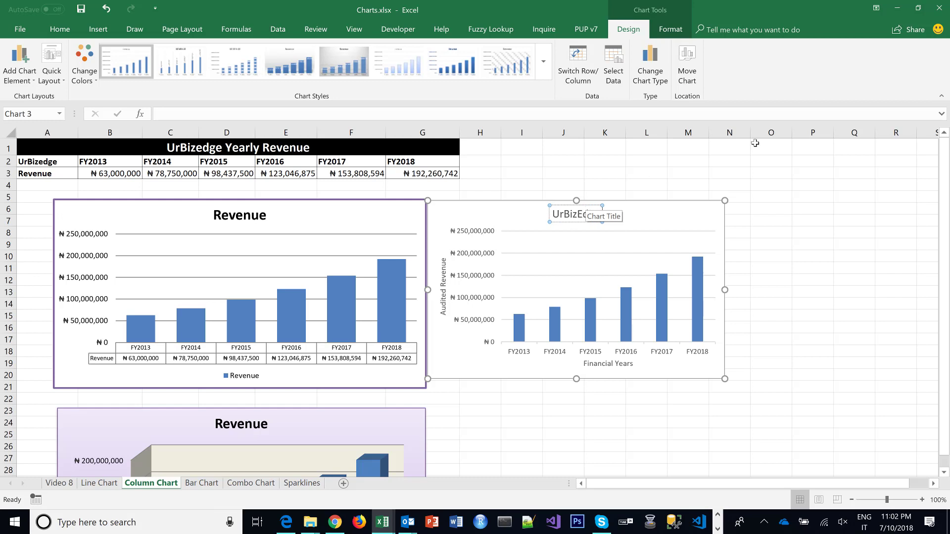
pyautogui.write(' Reven')
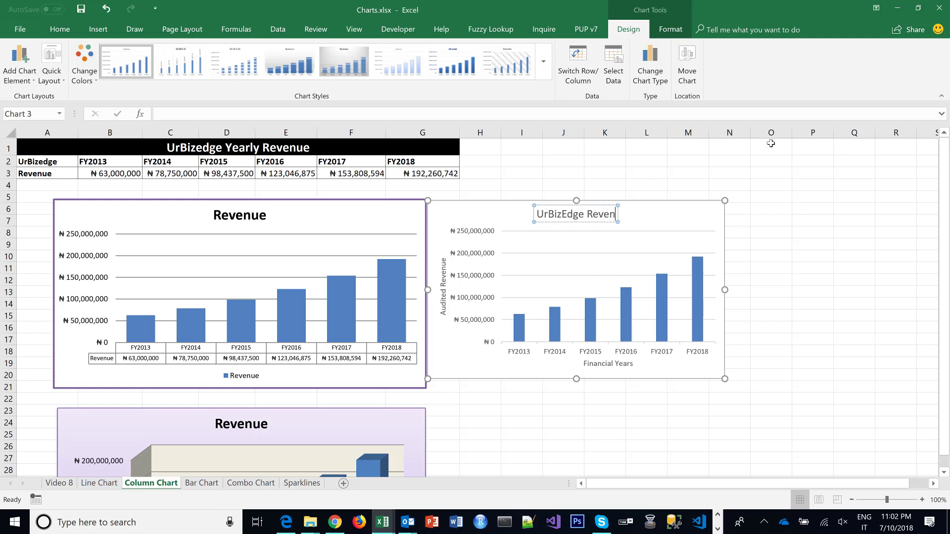
pyautogui.write('ue')
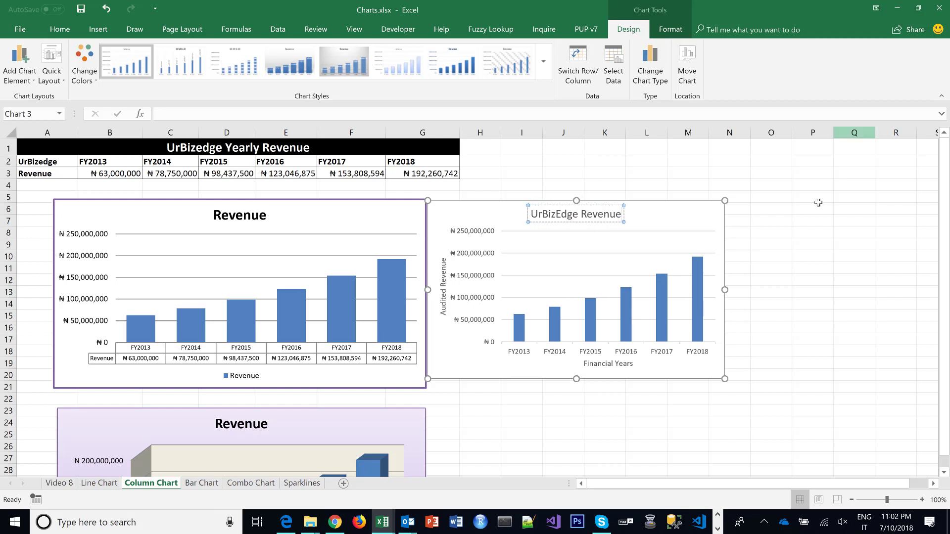
pyautogui.click(816, 202)
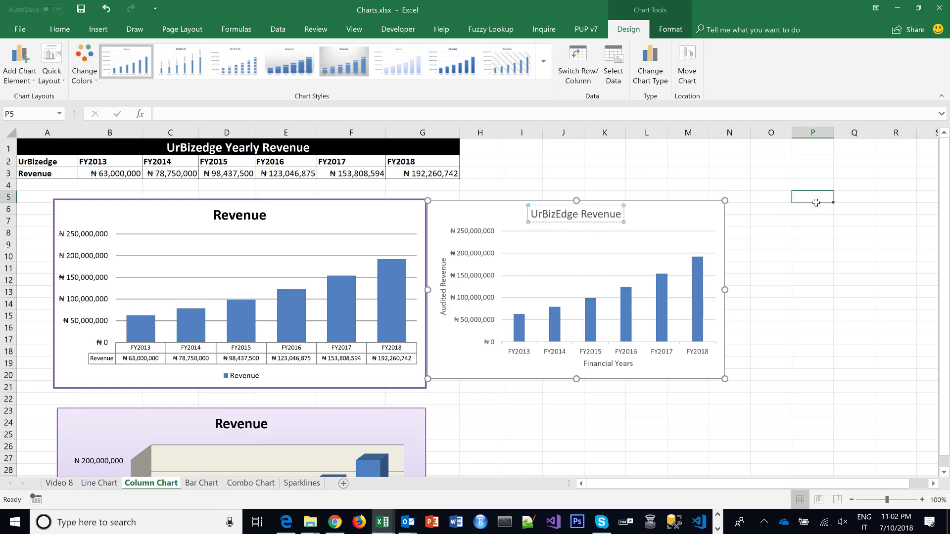
# Link the new chart's title to the merged heading cell A1:G1 with the formula ='Column Chart'!$A$1:$G$1
pyautogui.click(601, 216)
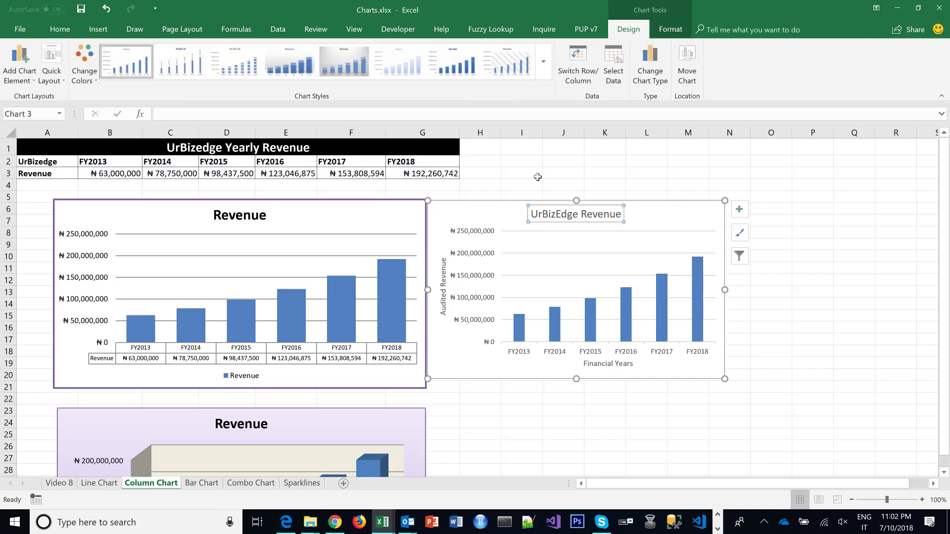
pyautogui.click(586, 159)
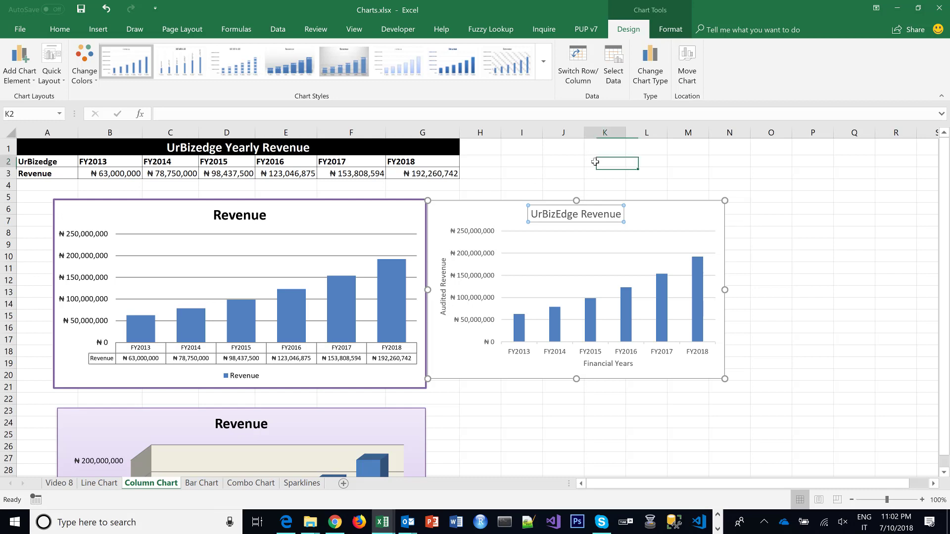
pyautogui.click(599, 216)
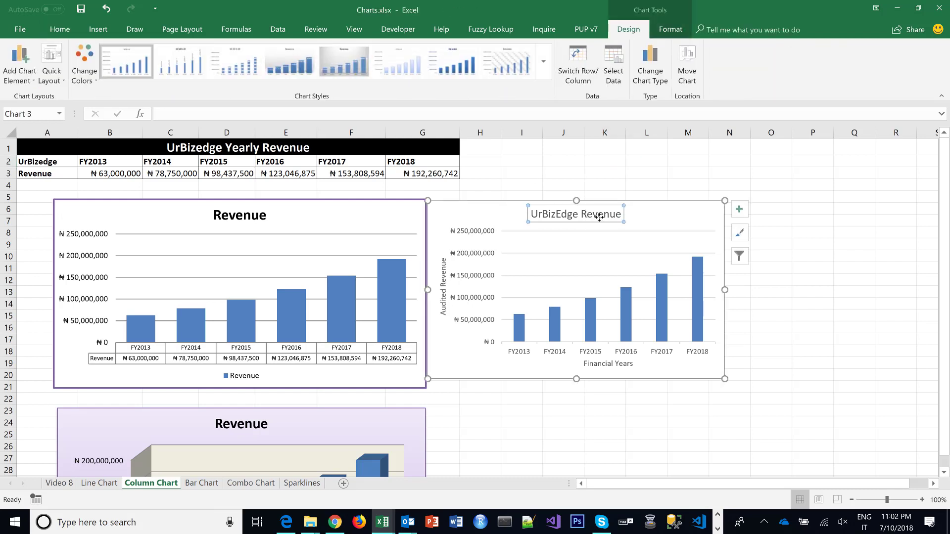
pyautogui.click(185, 114)
pyautogui.write('=')
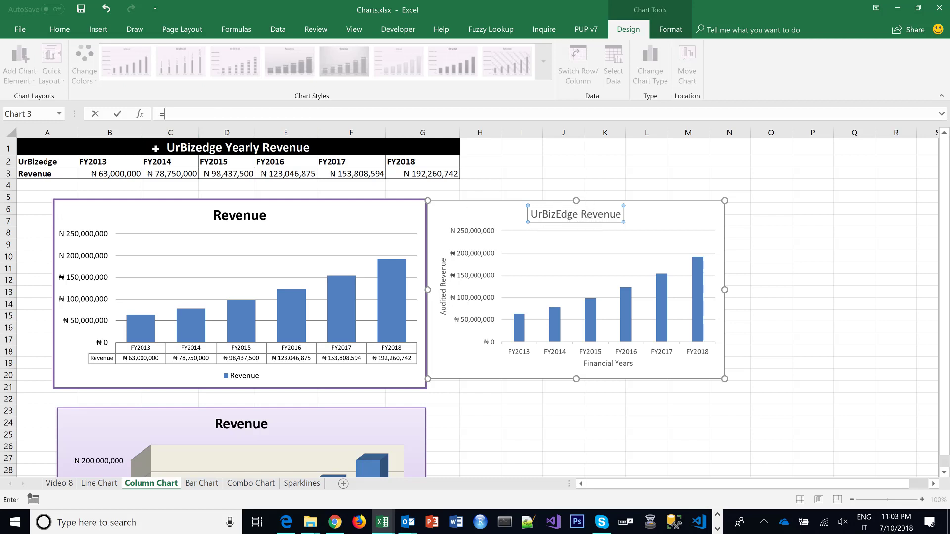
pyautogui.click(173, 148)
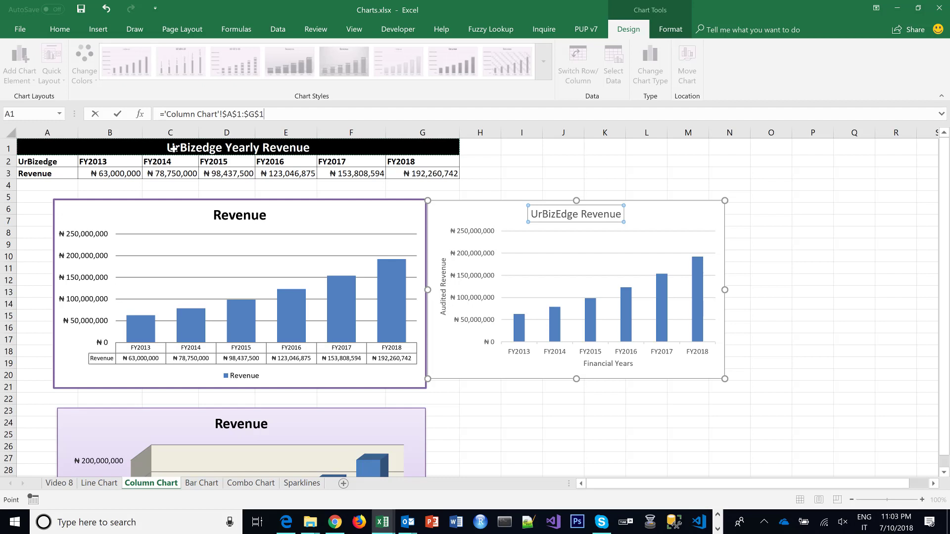
pyautogui.press('Return')
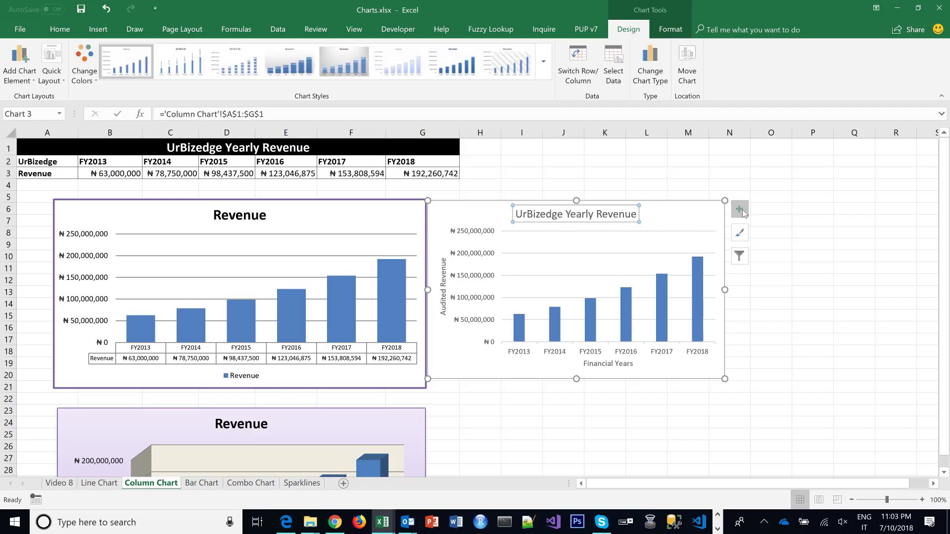
# Turn on the new chart's data labels, show their placement options, and turn the labels off again
pyautogui.click(742, 209)
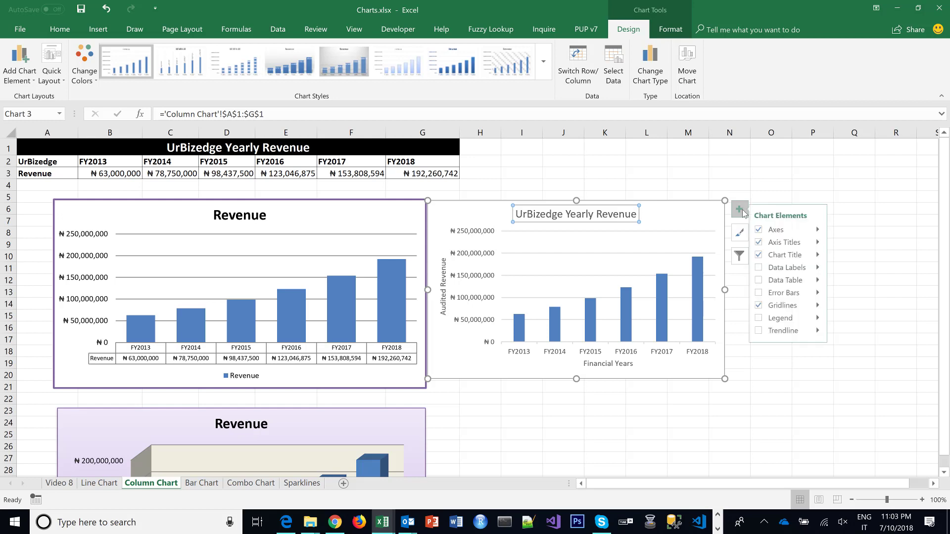
pyautogui.click(762, 267)
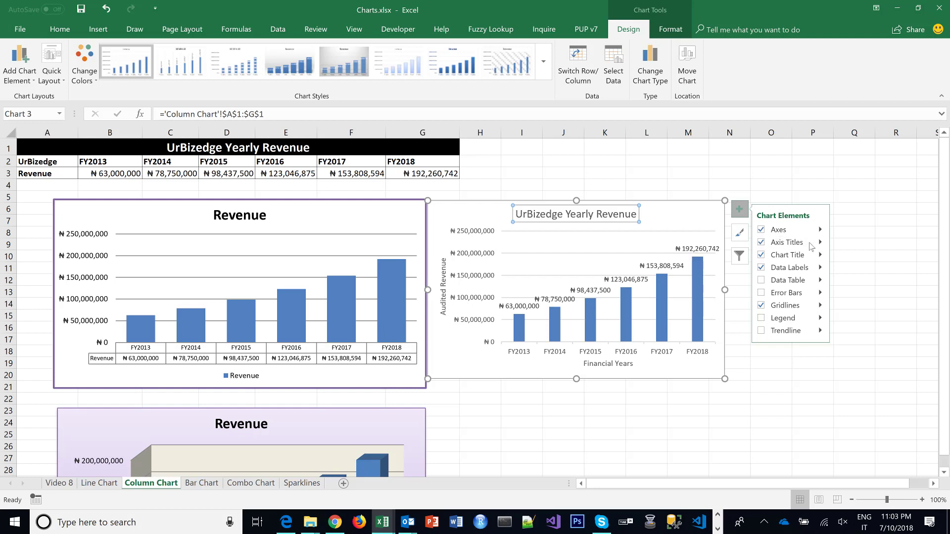
pyautogui.click(820, 268)
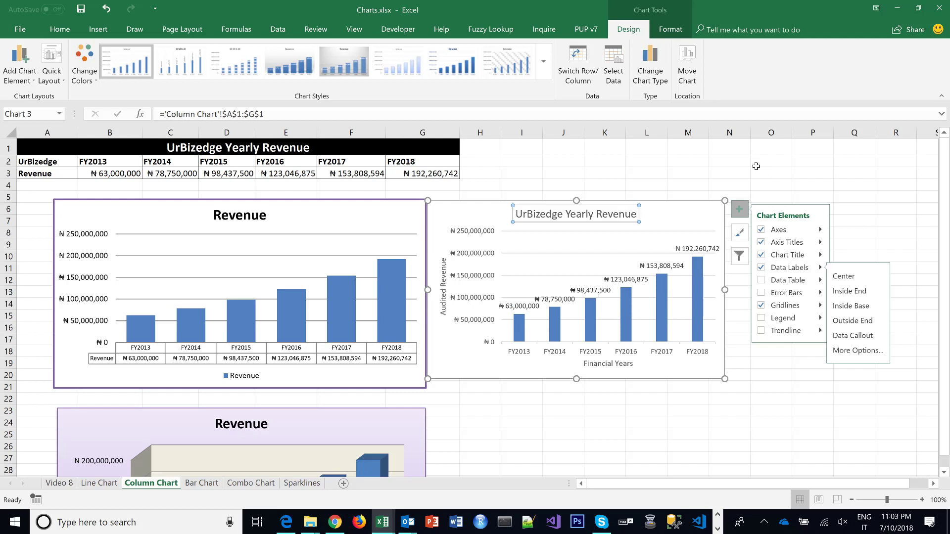
pyautogui.click(761, 267)
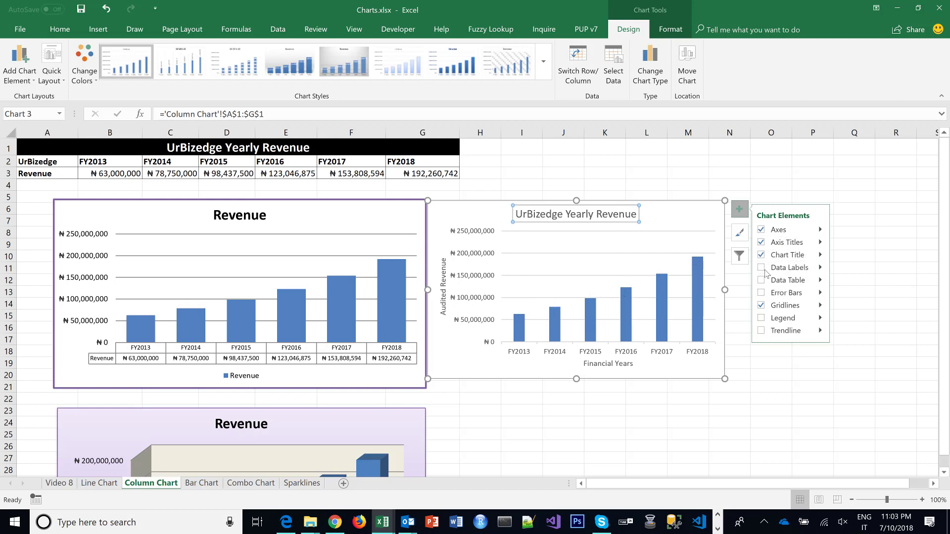
# Show the data table and error bars on the new column chart, and remove both again
pyautogui.click(762, 282)
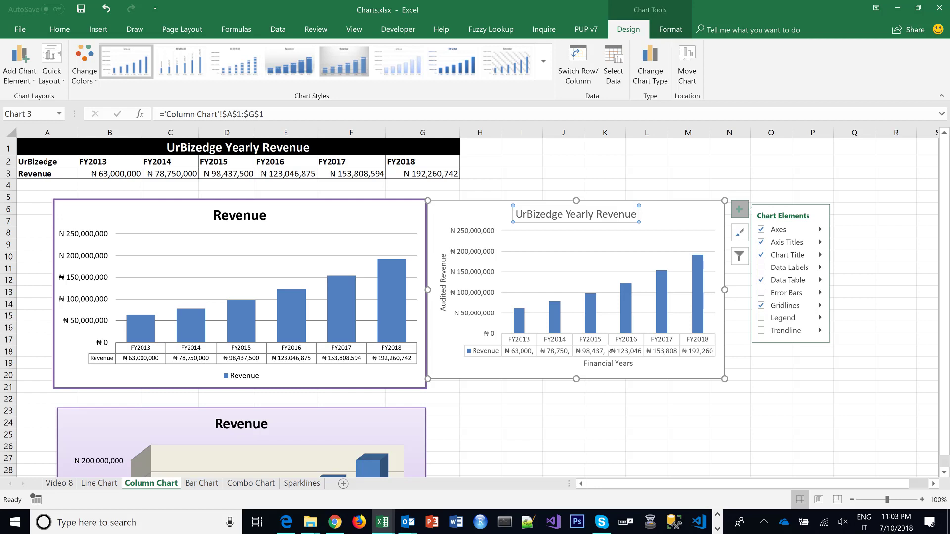
pyautogui.click(763, 291)
pyautogui.click(763, 293)
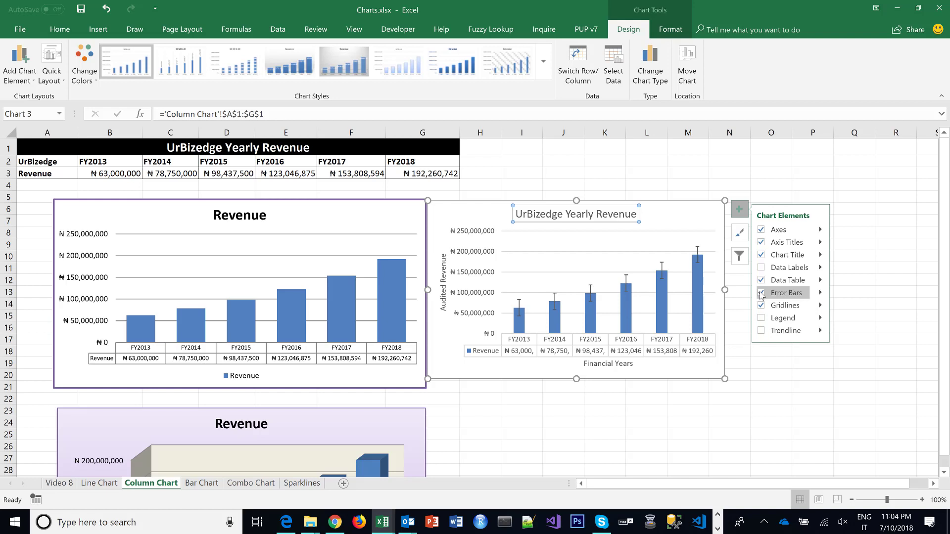
pyautogui.click(762, 293)
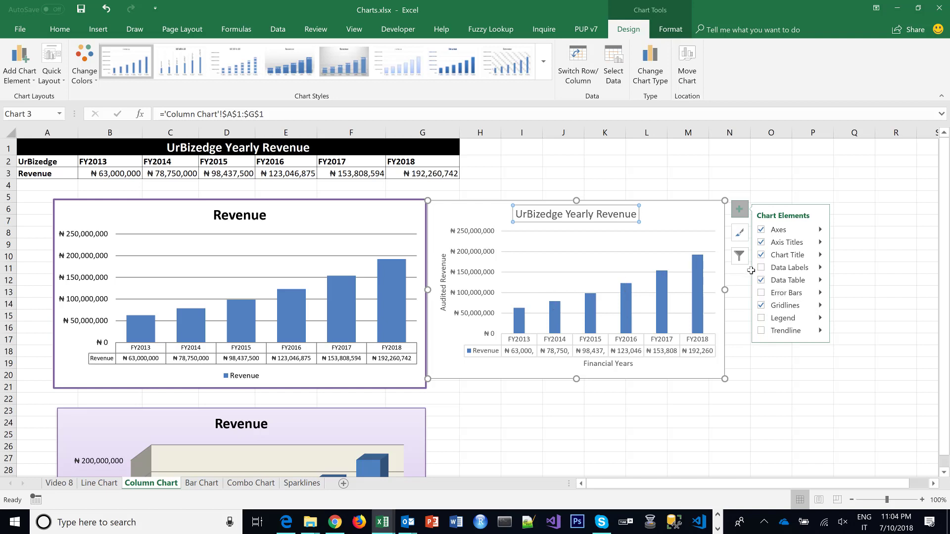
pyautogui.click(762, 280)
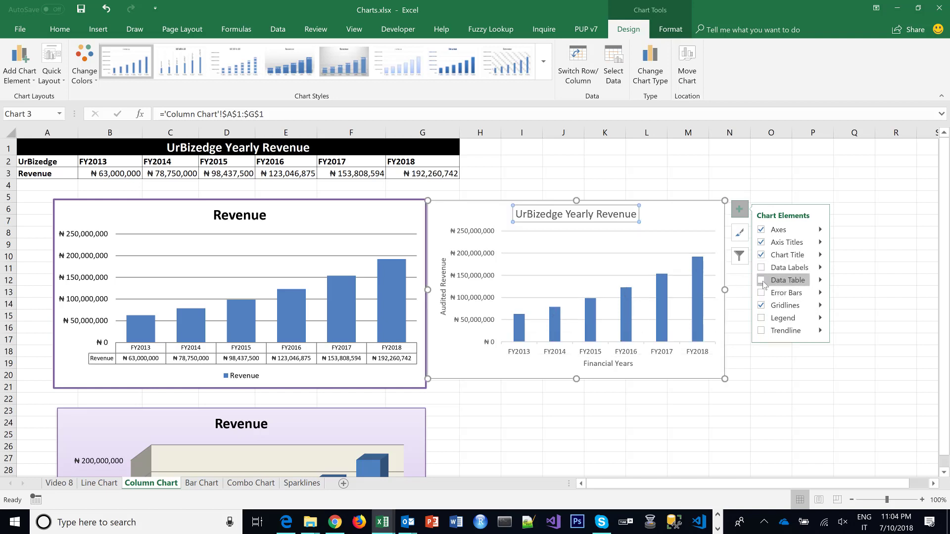
# Turn the new chart's gridlines off and back on, and show the separate gridline options
pyautogui.click(761, 305)
pyautogui.click(762, 306)
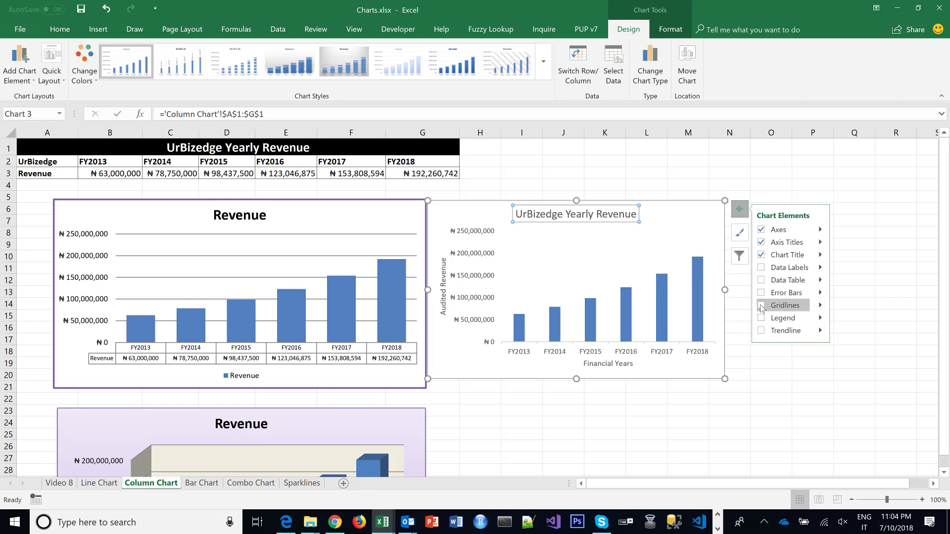
pyautogui.click(762, 306)
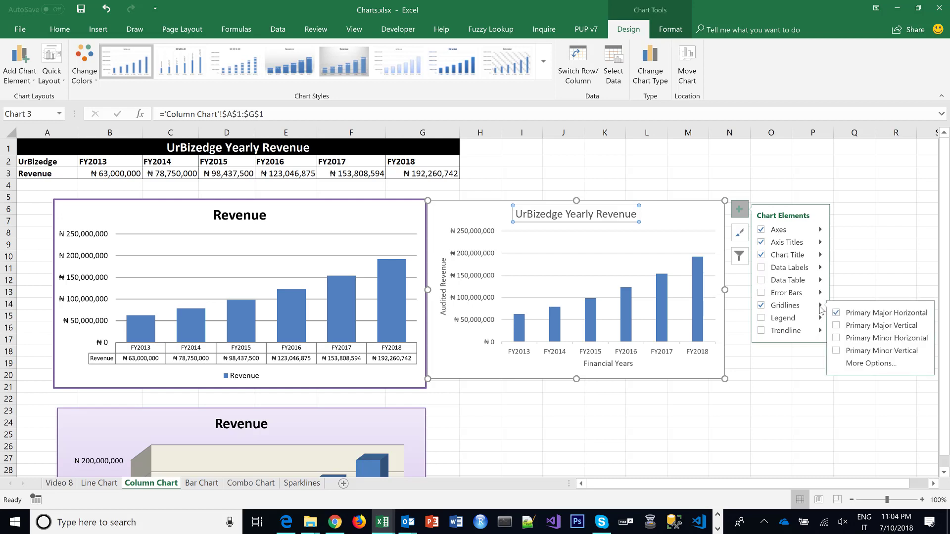
# Try primary major vertical, minor horizontal and minor vertical gridlines on the new chart, and reset to the default gridlines
pyautogui.click(836, 326)
pyautogui.click(836, 326)
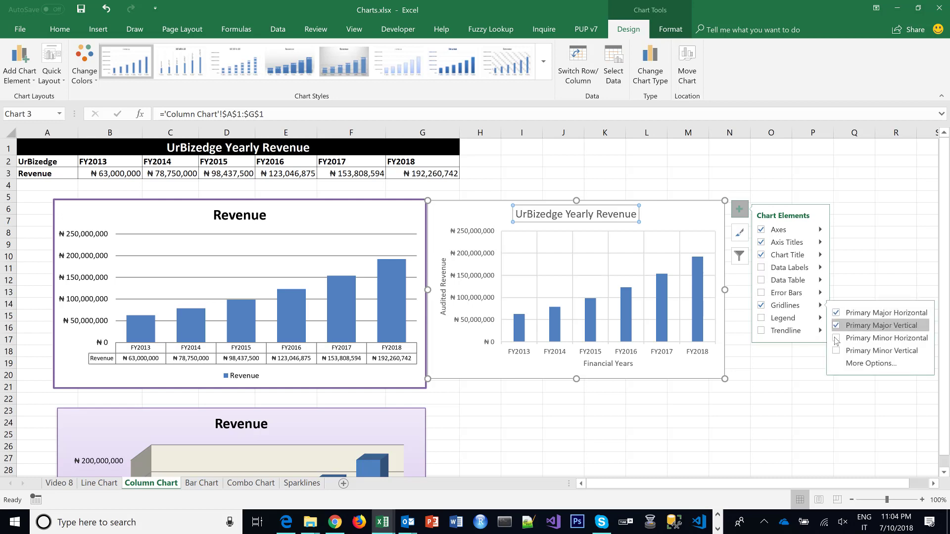
pyautogui.click(836, 339)
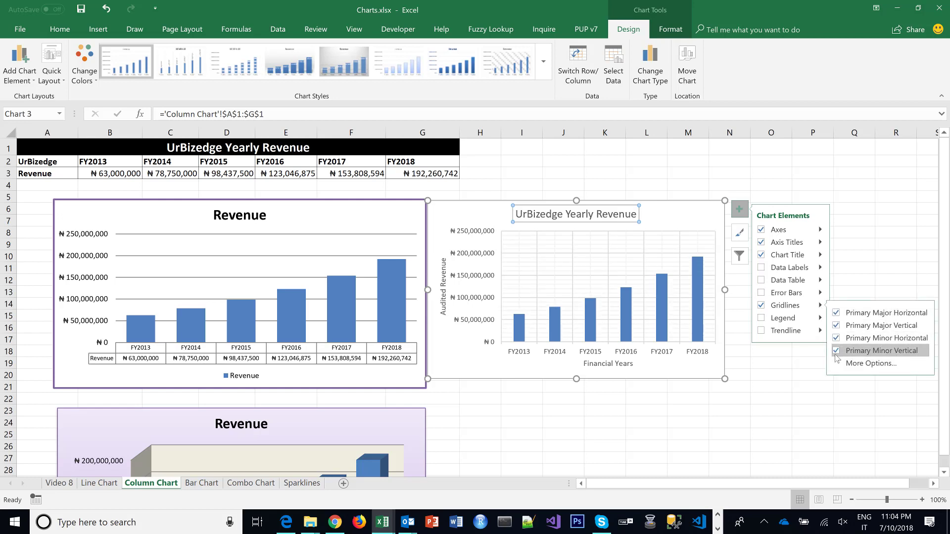
pyautogui.click(762, 306)
pyautogui.click(761, 306)
# Turn on the legend of the new column chart
pyautogui.click(762, 318)
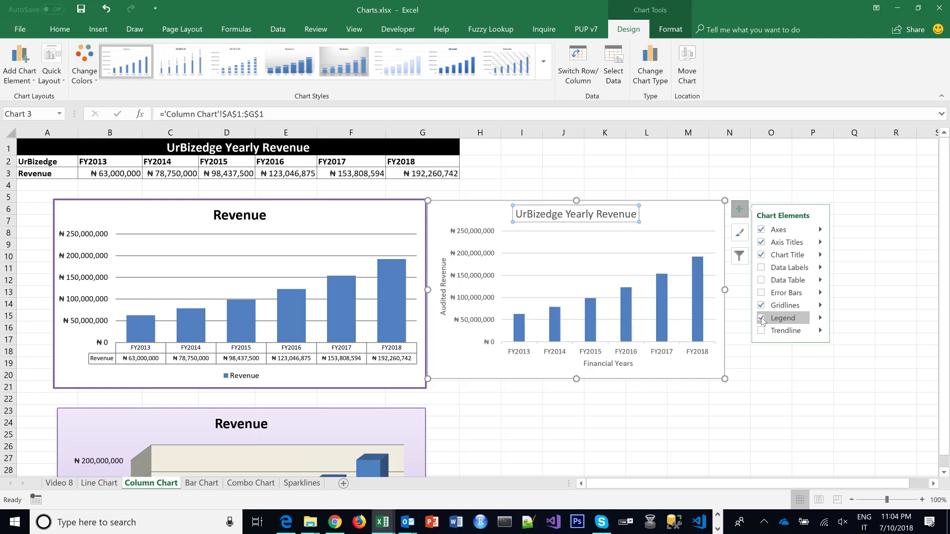
pyautogui.click(762, 319)
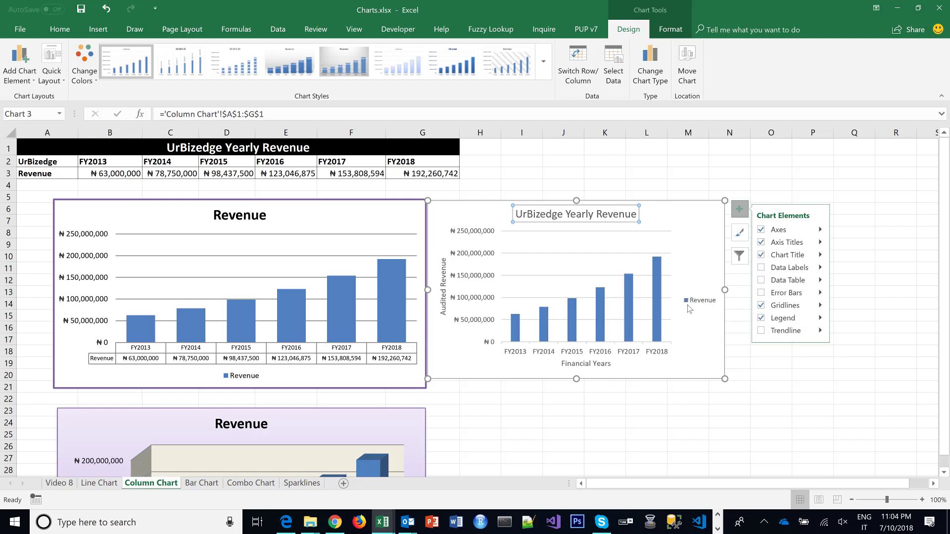
# Add the row label "Expenses" in cell A4 below Revenue
pyautogui.click(59, 185)
pyautogui.write('Ex')
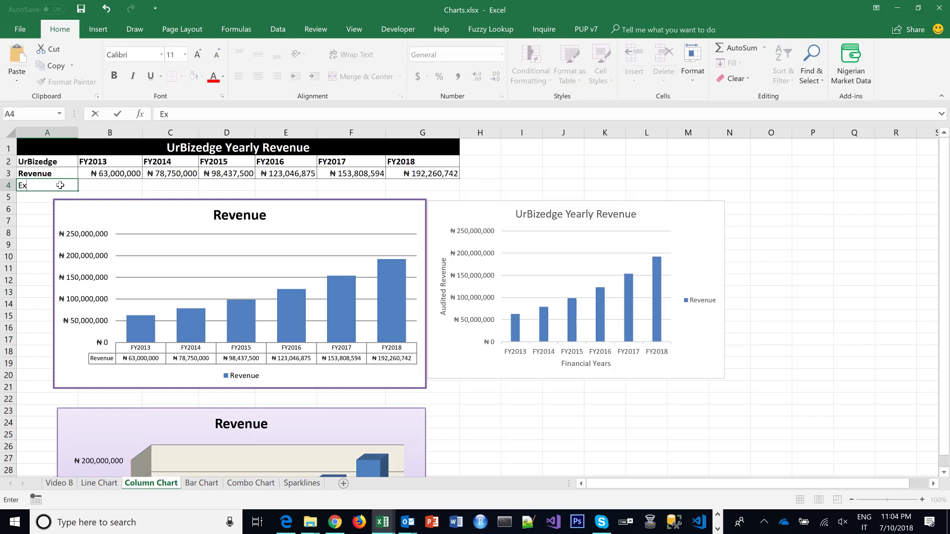
pyautogui.write('penses')
pyautogui.press('Tab')
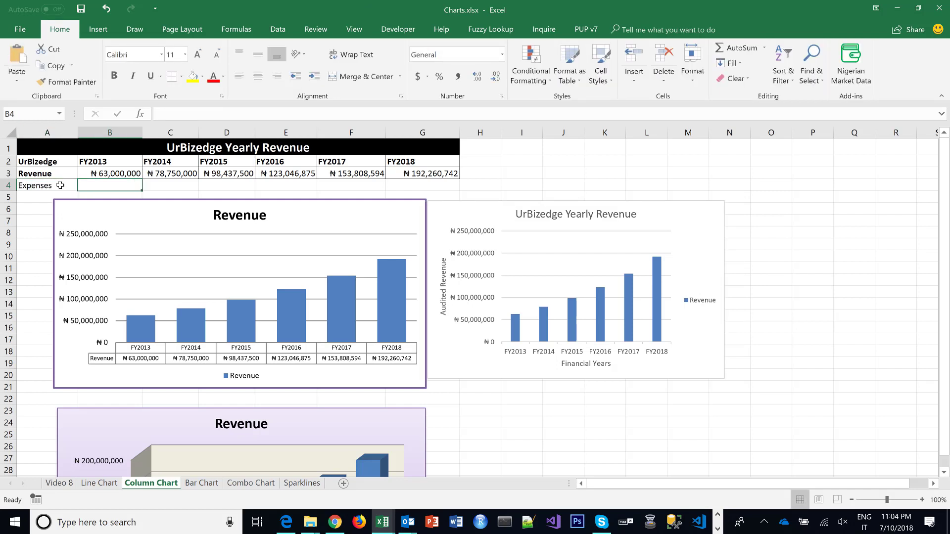
# Fill the Expenses cells for FY2013 to FY2018 (B4:G4) with 60000000 in one entry
pyautogui.hotkey('shift', 'Right')
pyautogui.hotkey('shift', 'Right')
pyautogui.hotkey('shift', 'Right')
pyautogui.hotkey('shift', 'Right')
pyautogui.hotkey('shift', 'Right')
pyautogui.hotkey('shift', 'Right')
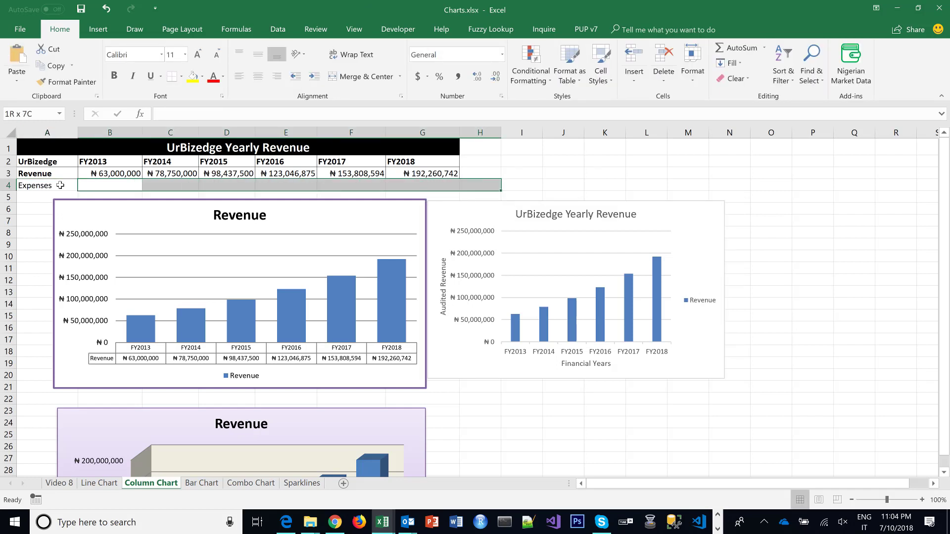
pyautogui.hotkey('shift', 'Left')
pyautogui.write('6')
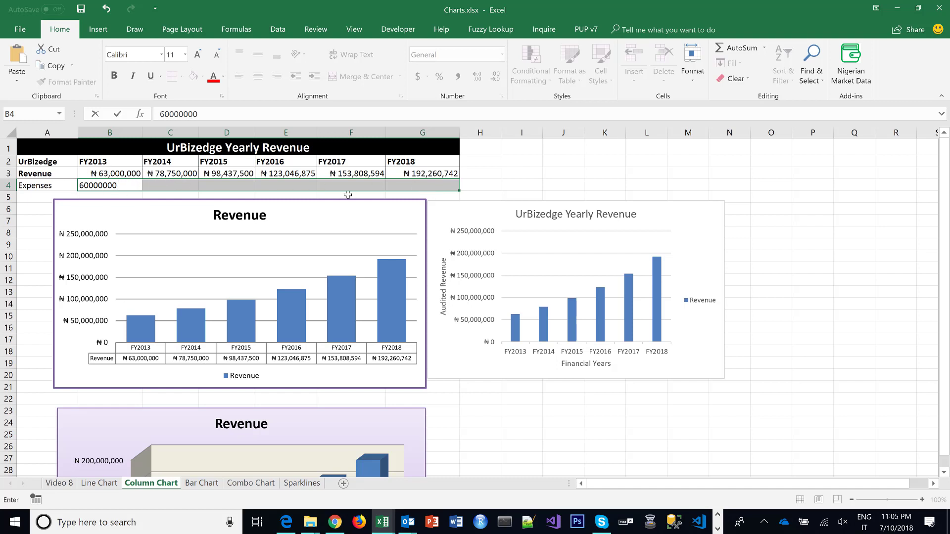
pyautogui.hotkey('ctrl', 'Return')
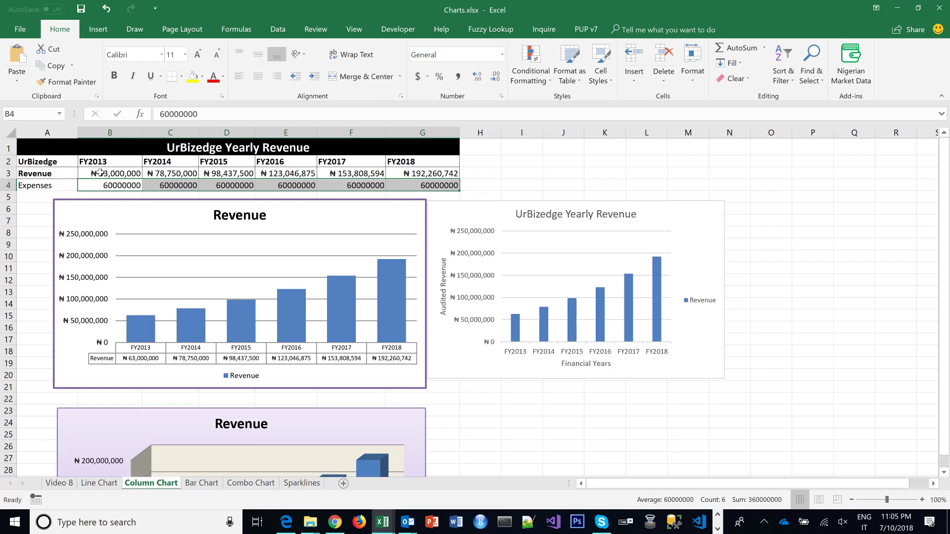
# Copy the formatting of the Revenue row A3:G3 onto the Expenses row A4:G4 with Format Painter
pyautogui.moveTo(49, 173); pyautogui.dragTo(427, 172)
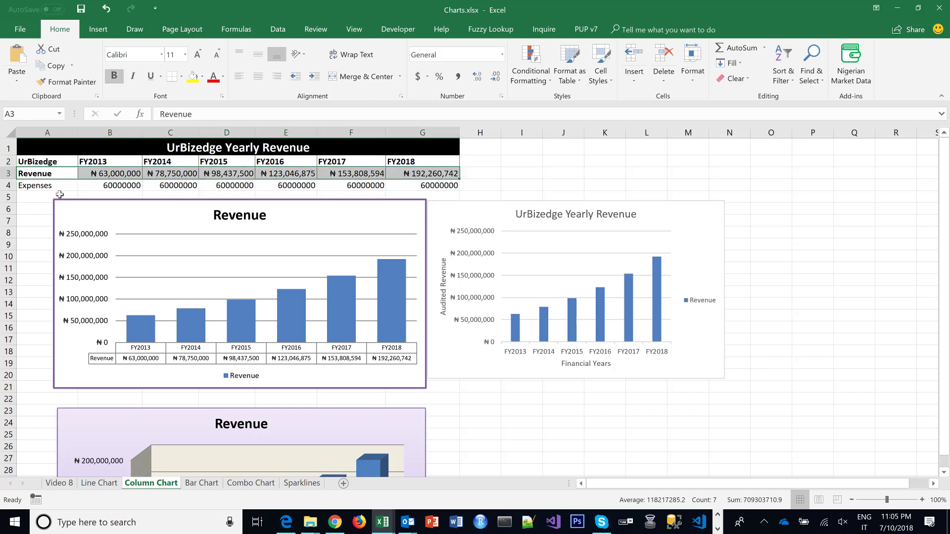
pyautogui.click(69, 81)
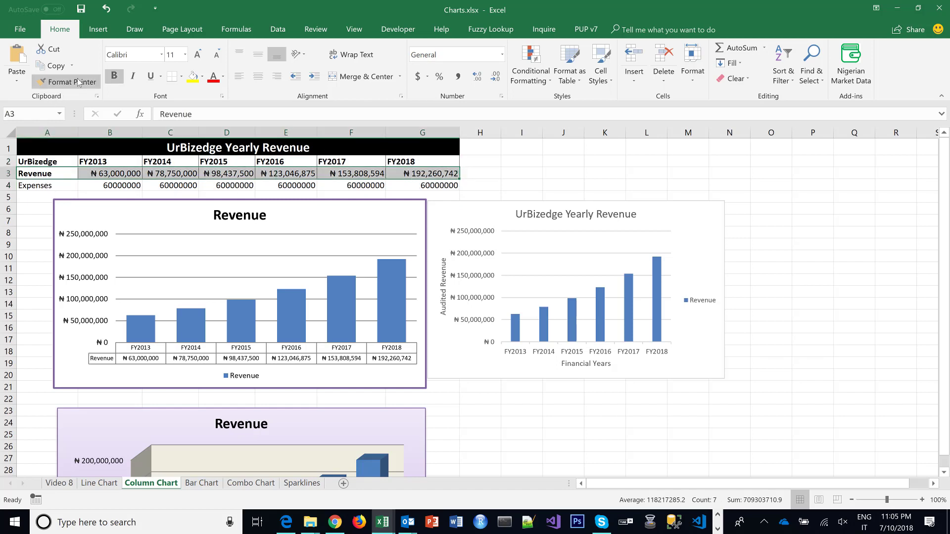
pyautogui.moveTo(55, 184); pyautogui.dragTo(440, 185)
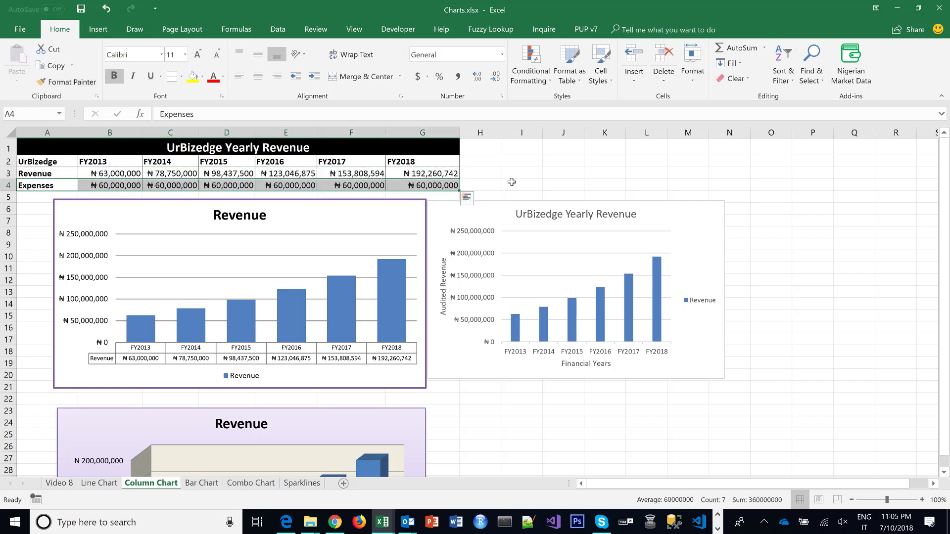
# Extend the new column chart's data range to include the Expenses row and place its legend at the top of the chart
pyautogui.click(715, 207)
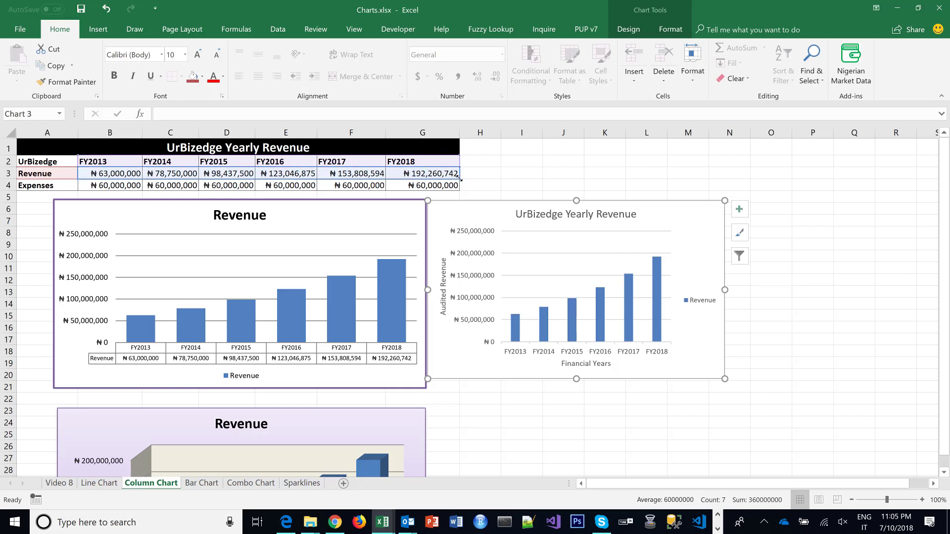
pyautogui.moveTo(460, 188); pyautogui.dragTo(460, 189)
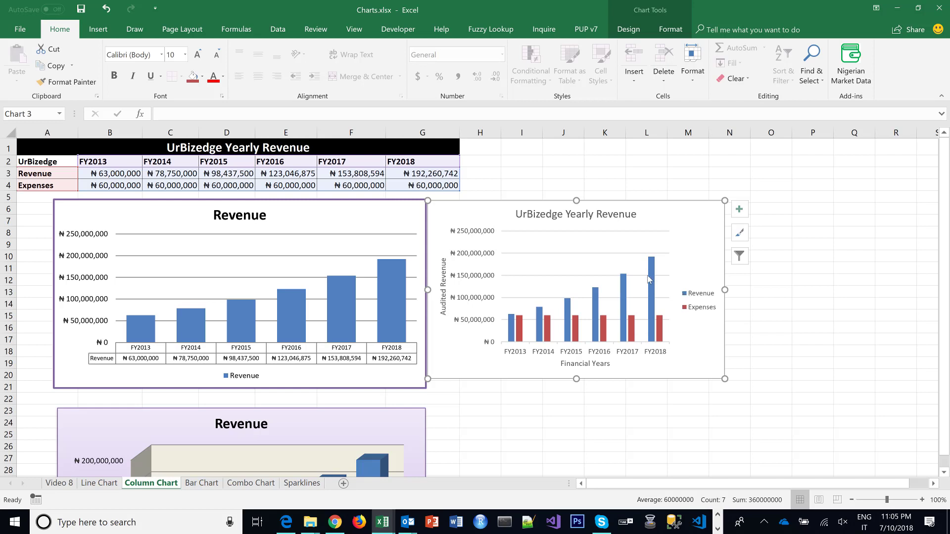
pyautogui.click(738, 212)
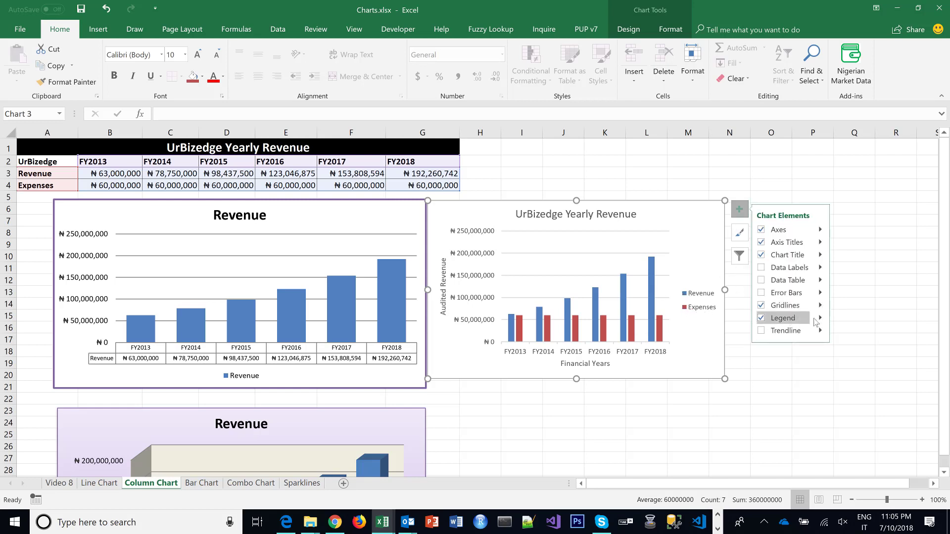
pyautogui.click(819, 318)
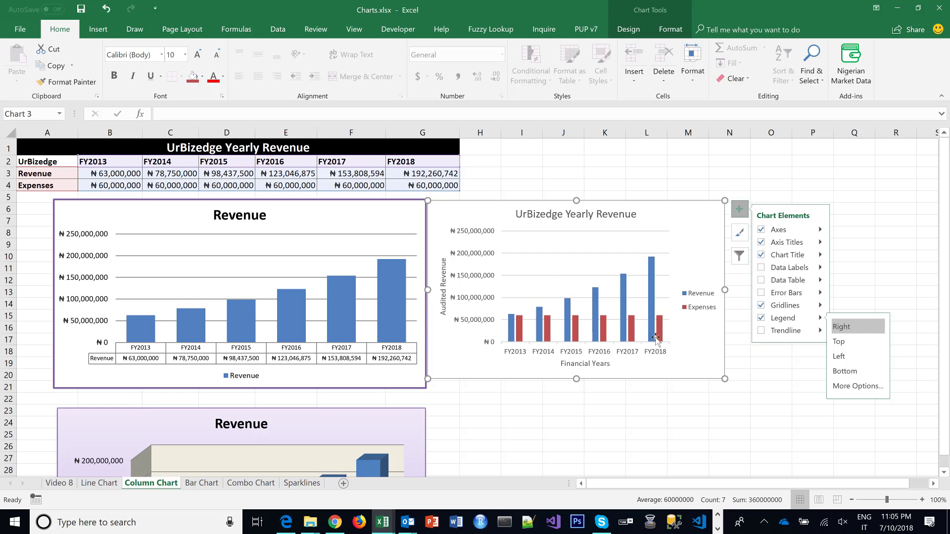
pyautogui.click(846, 343)
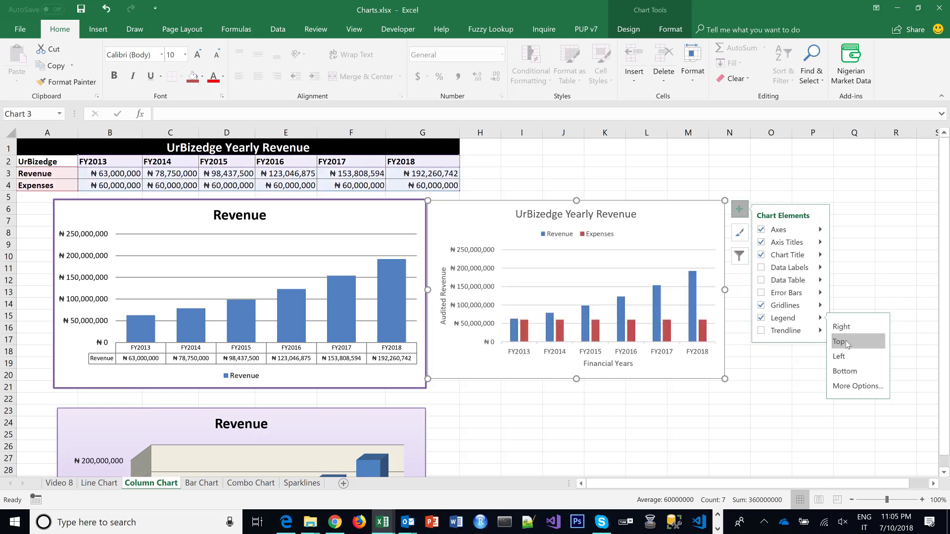
# Try to add a trendline to the column chart with the Revenue and Expenses series
pyautogui.click(762, 332)
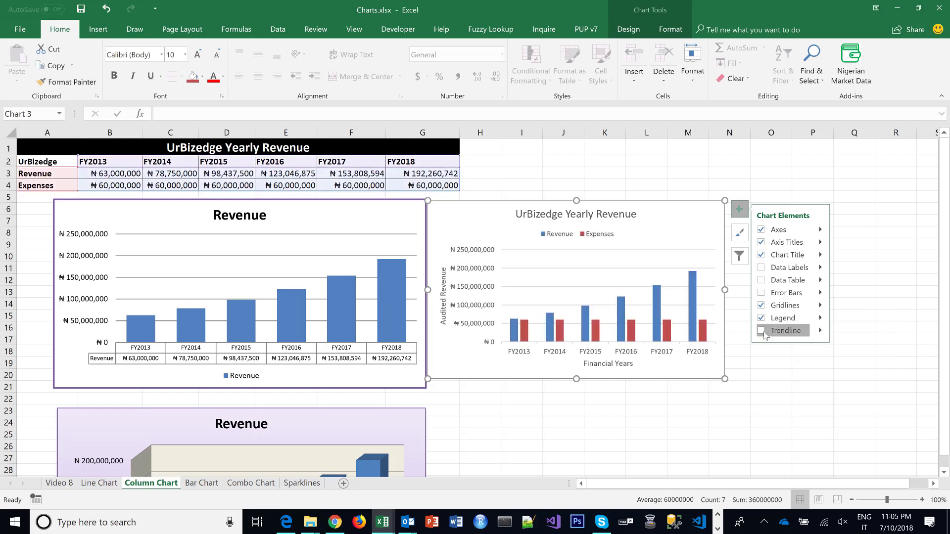
pyautogui.click(515, 197)
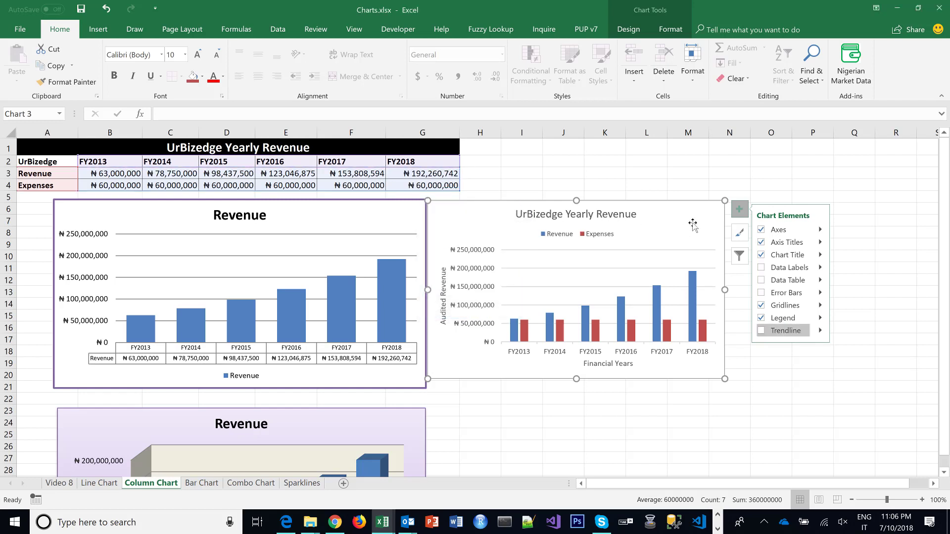
pyautogui.click(739, 210)
pyautogui.click(642, 193)
# Undo the legend move, the chart's Expenses series and the formatting and entries of the Expenses row
pyautogui.hotkey('ctrl', 'z')
pyautogui.hotkey('ctrl', 'z')
pyautogui.hotkey('ctrl', 'z')
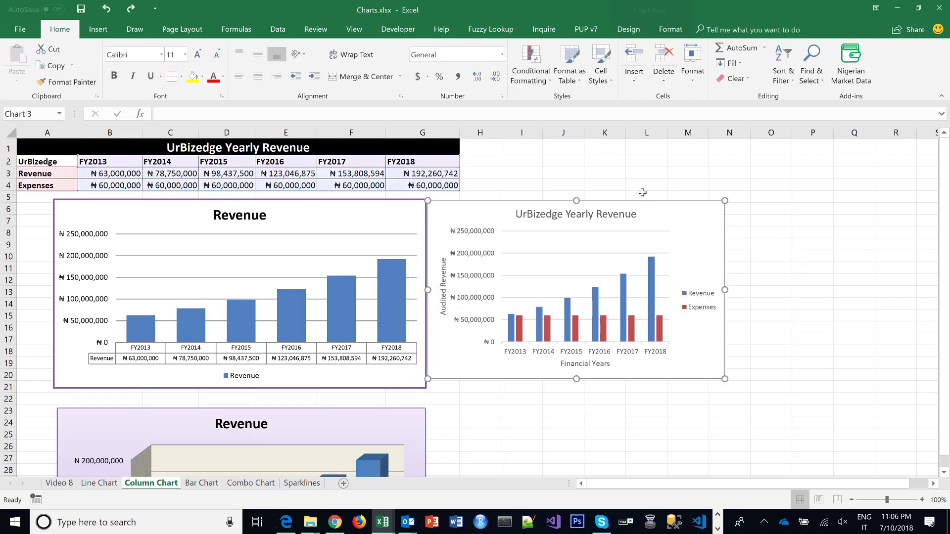
pyautogui.hotkey('ctrl', 'z')
pyautogui.hotkey('ctrl', 'z')
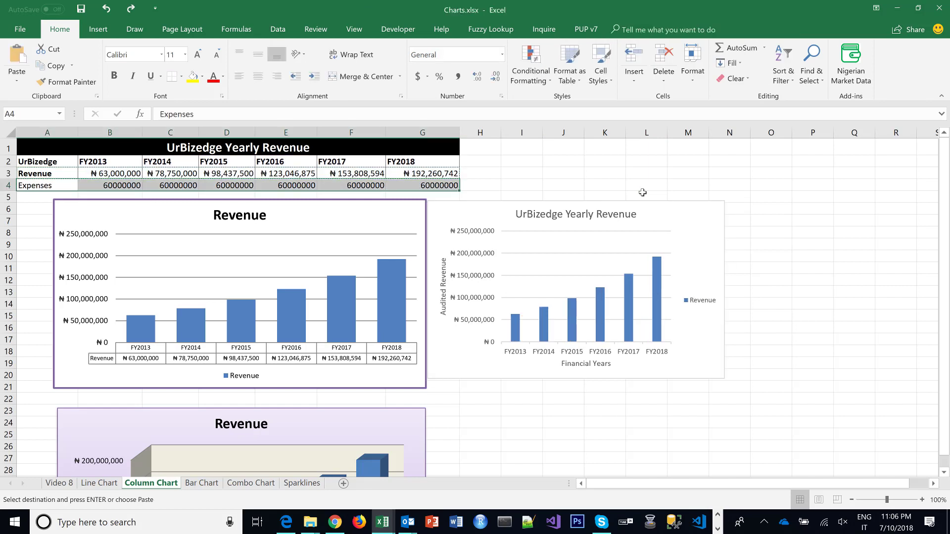
pyautogui.hotkey('ctrl', 'z')
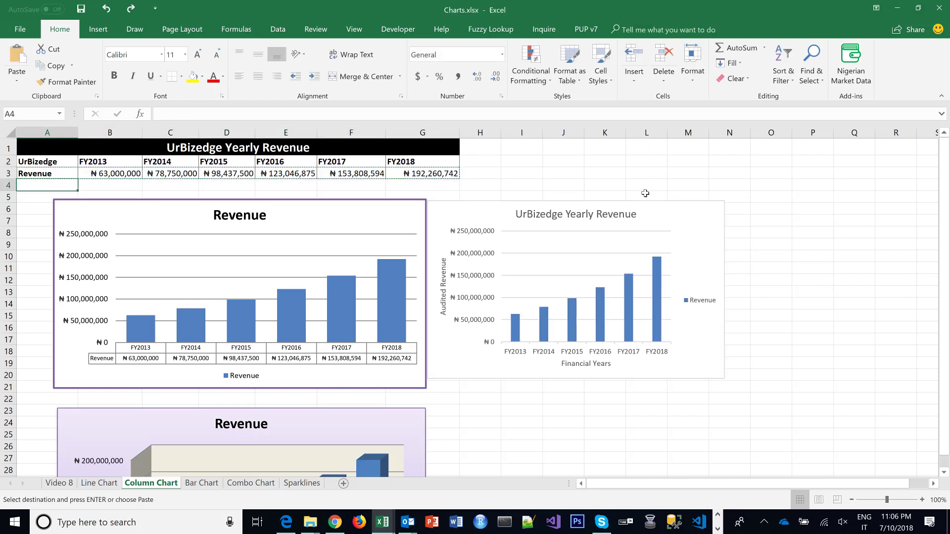
# Turn off the legend of the new column chart
pyautogui.click(715, 219)
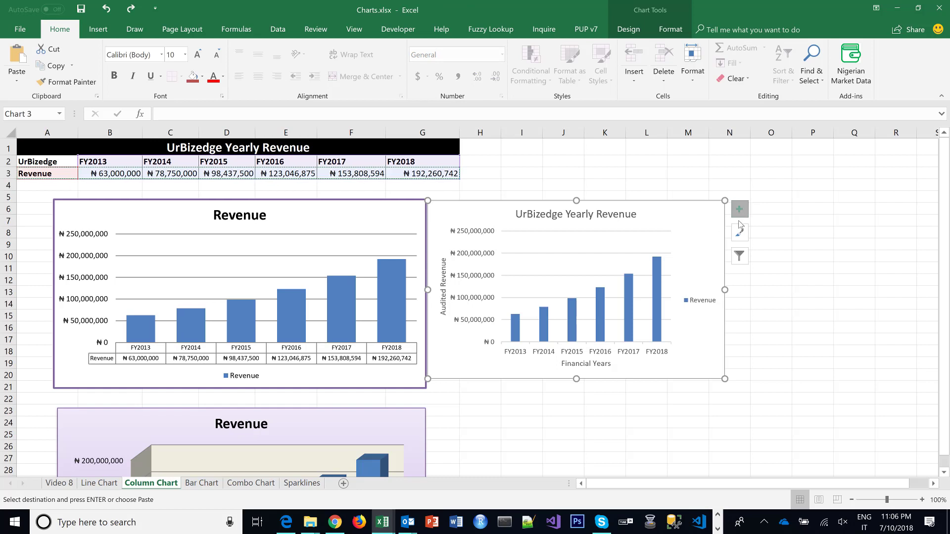
pyautogui.click(739, 210)
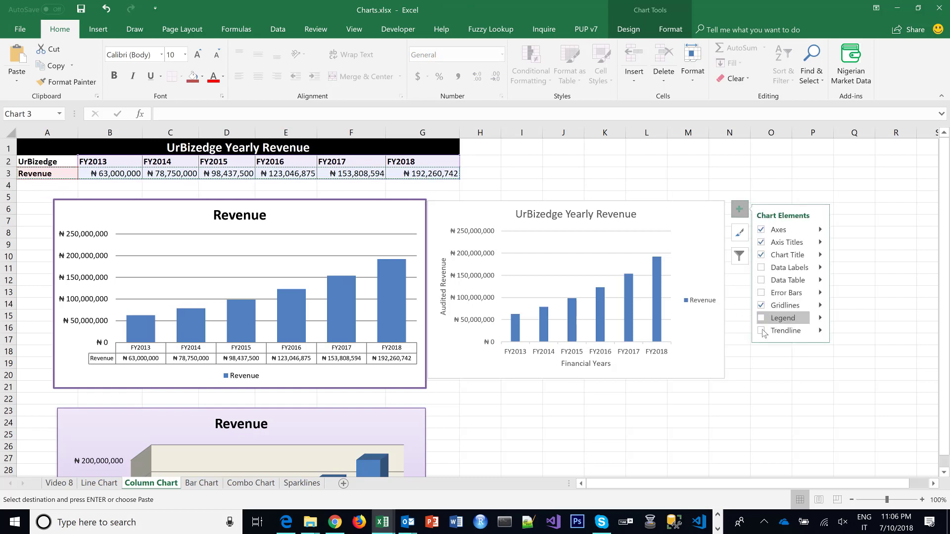
# Add a trendline to the new column chart's Revenue series and remove it again
pyautogui.click(762, 331)
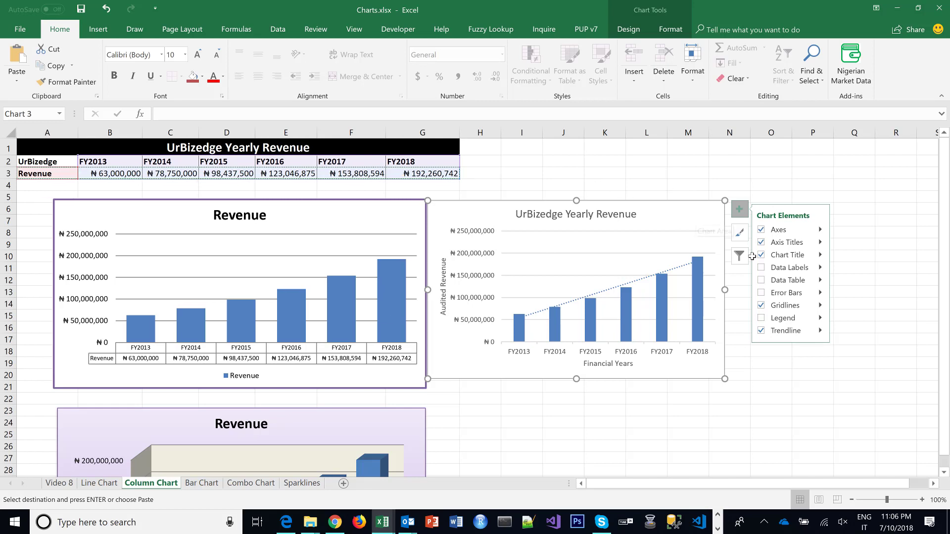
pyautogui.click(762, 330)
pyautogui.click(771, 363)
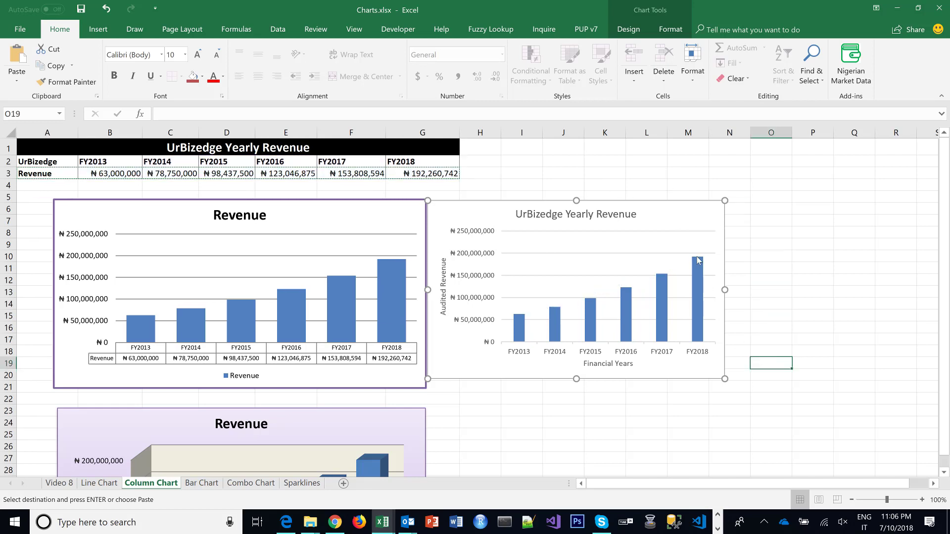
# Fill the Revenue columns of the new column chart with the standard purple color
pyautogui.click(699, 262)
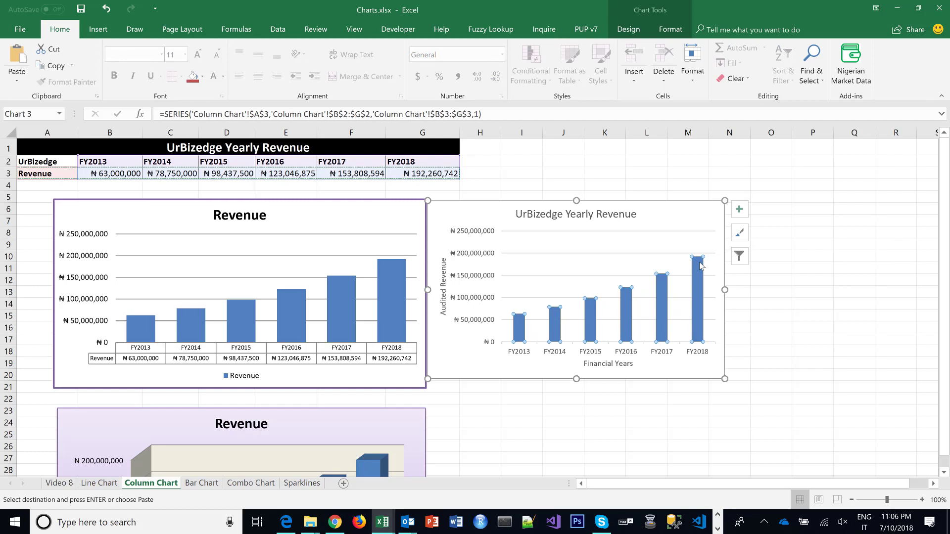
pyautogui.click(682, 29)
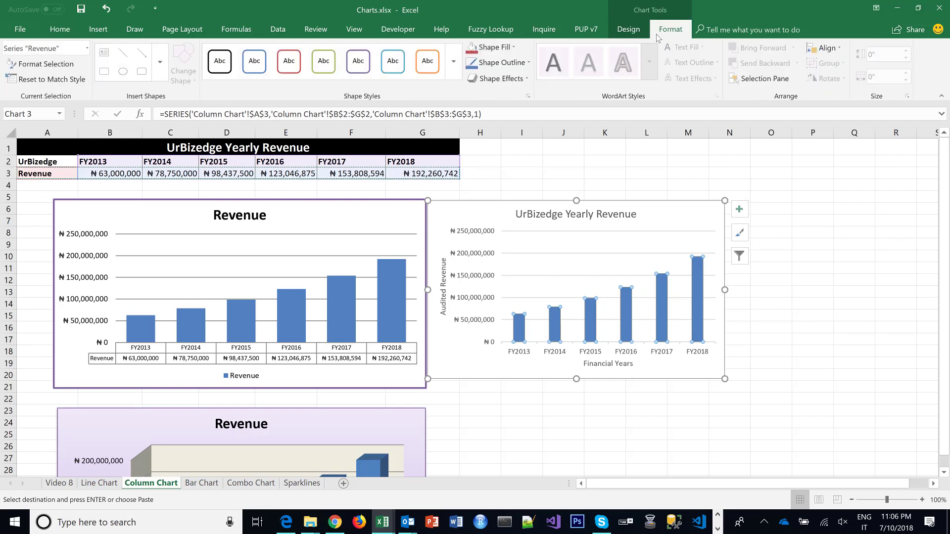
pyautogui.click(513, 48)
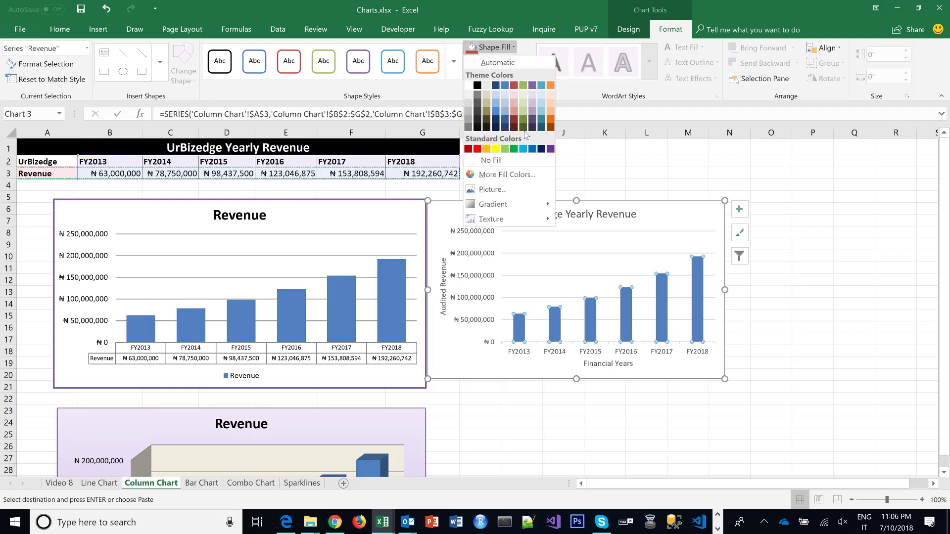
pyautogui.click(549, 149)
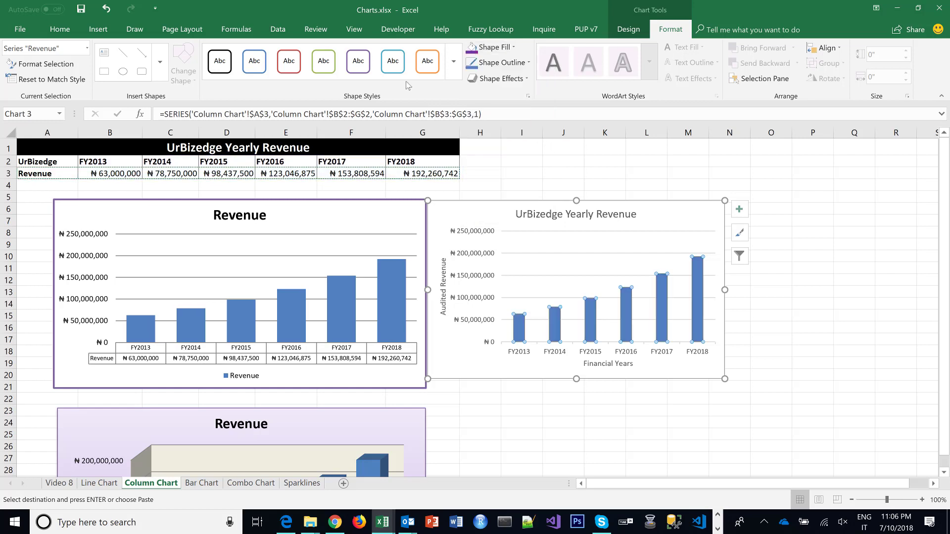
pyautogui.click(453, 61)
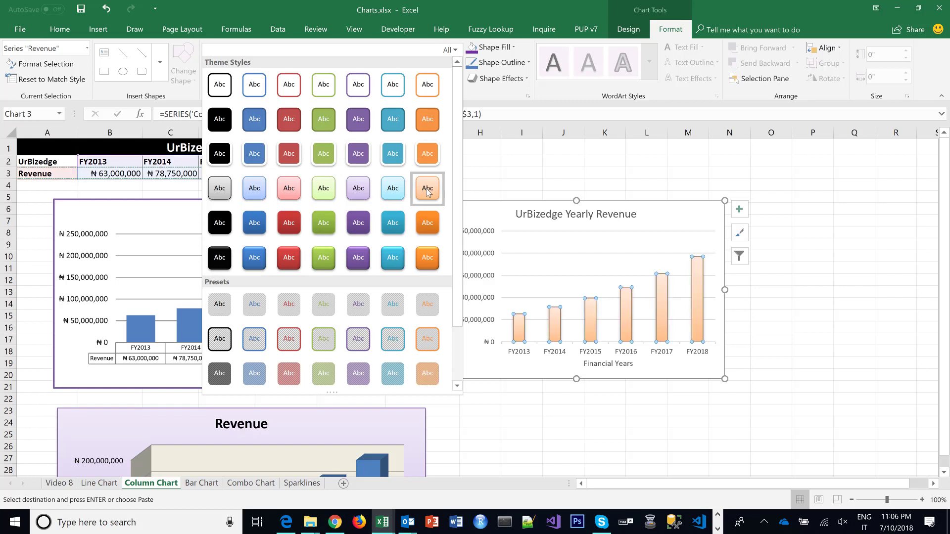
pyautogui.click(708, 224)
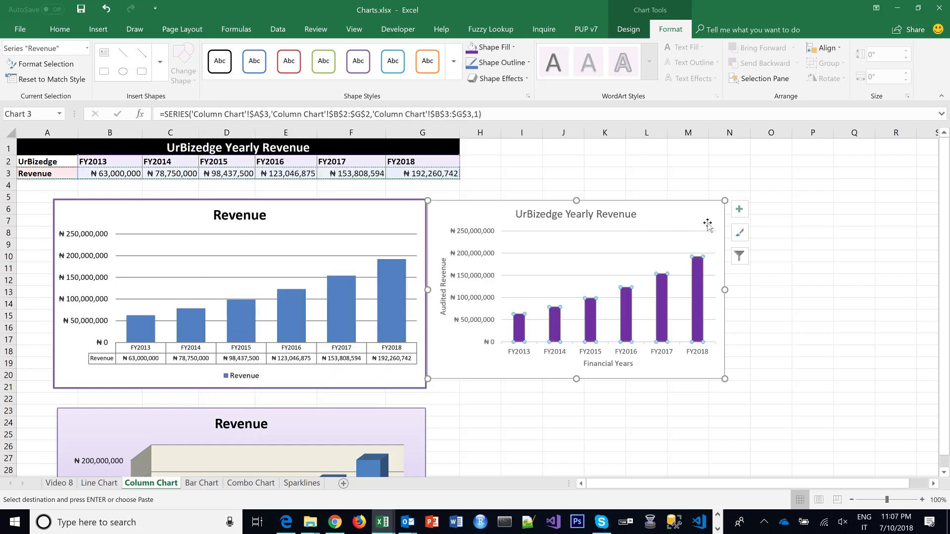
# Apply the light aqua gradient theme style to the chart area of the new column chart
pyautogui.click(708, 224)
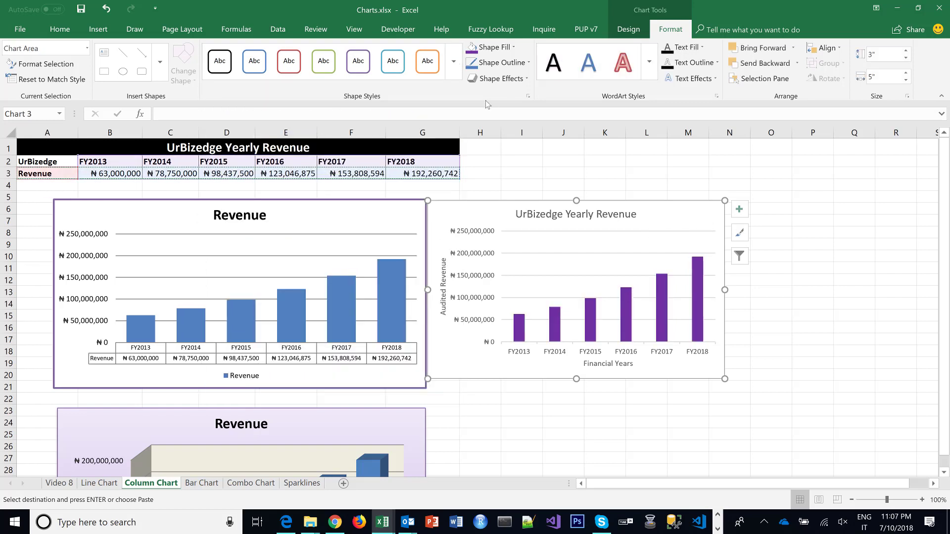
pyautogui.click(456, 78)
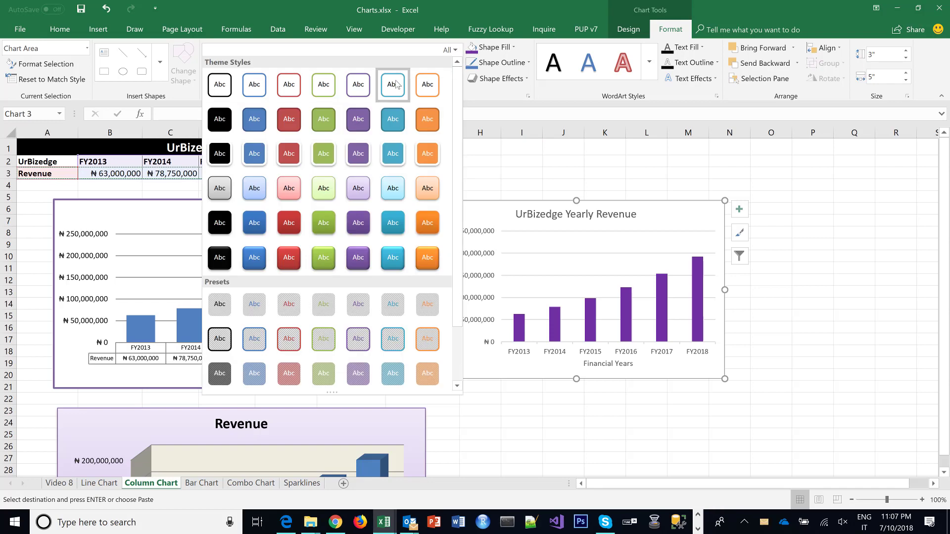
pyautogui.click(393, 189)
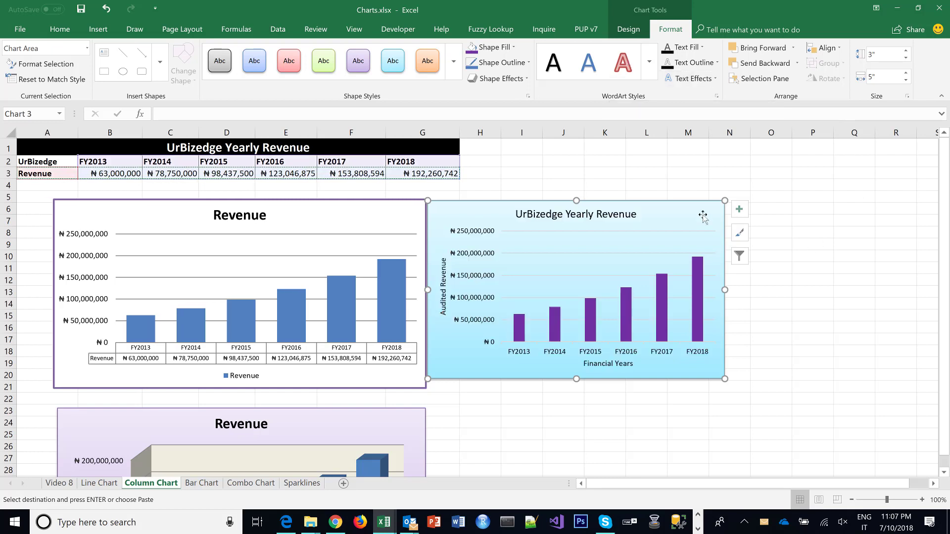
pyautogui.click(567, 173)
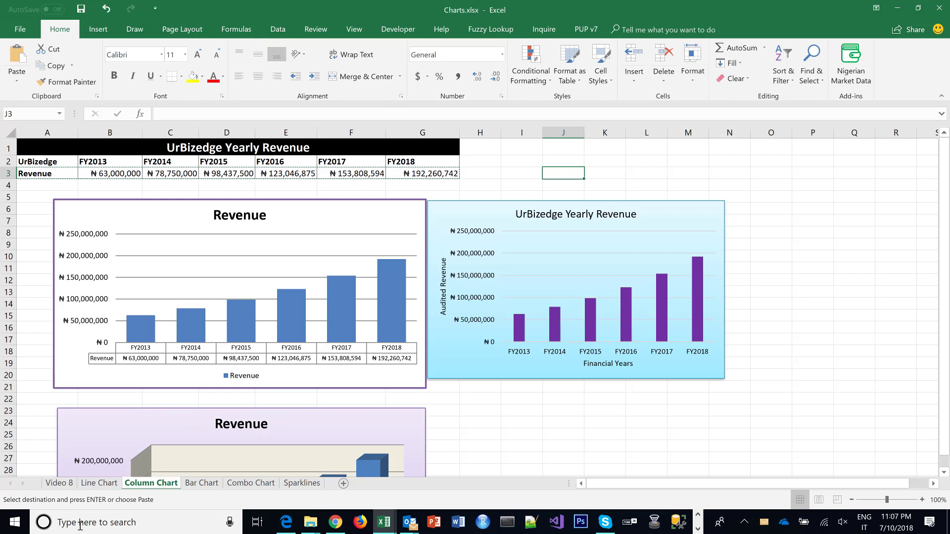
# Insert a basic 2-D line chart from the revenue data A2:G3 on the Column Chart sheet and review its available chart elements
pyautogui.hotkey('ctrl', 'pageup')
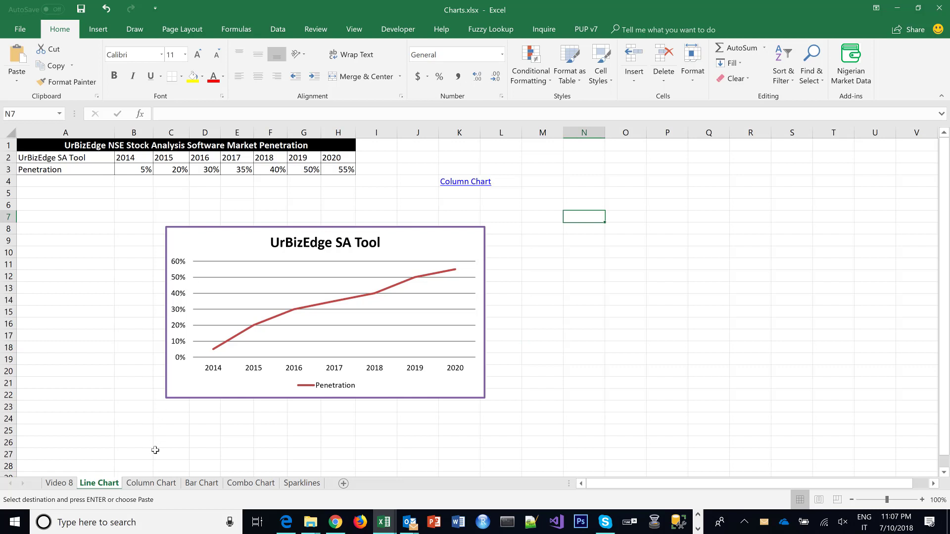
pyautogui.click(150, 483)
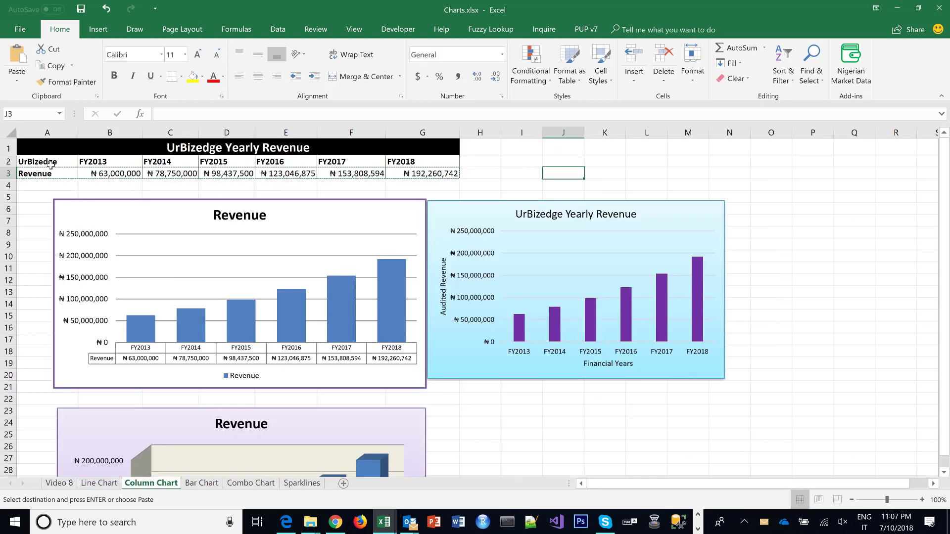
pyautogui.moveTo(45, 161); pyautogui.dragTo(415, 175)
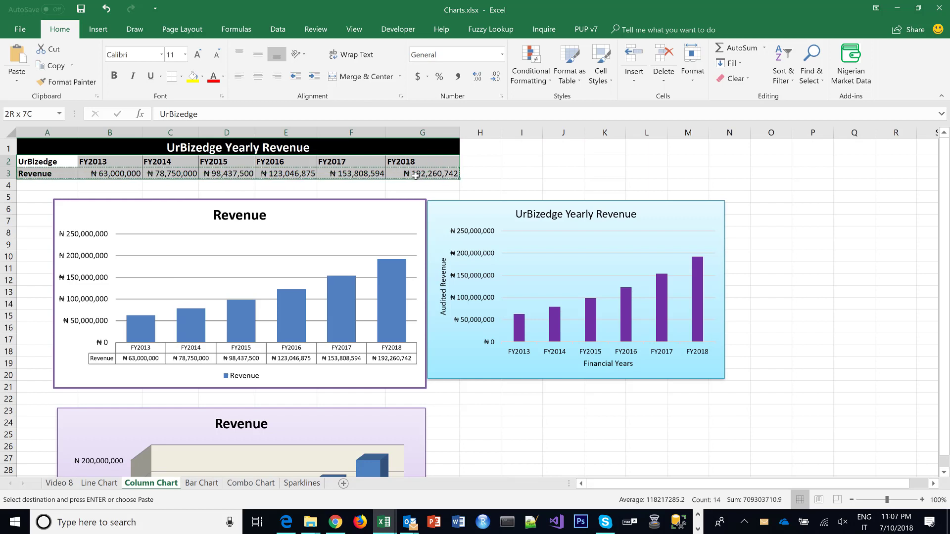
pyautogui.click(98, 29)
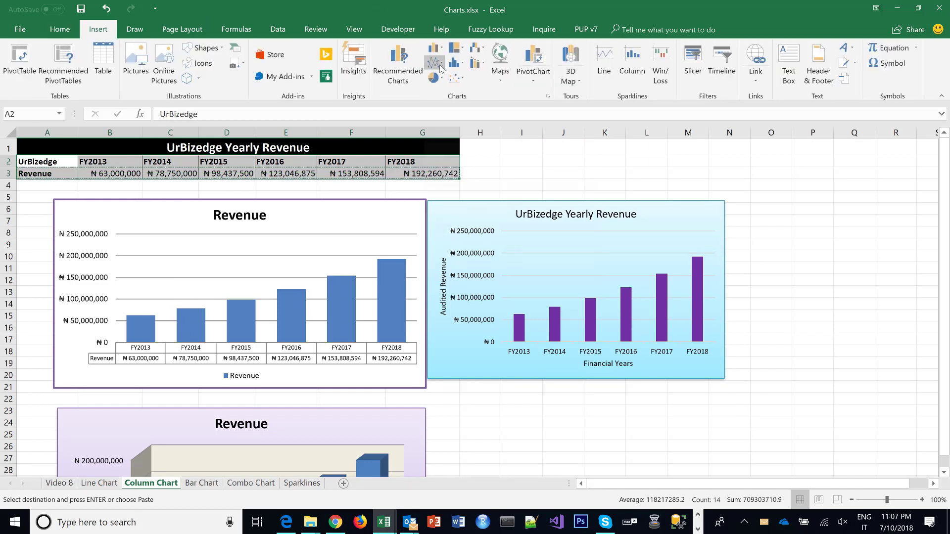
pyautogui.click(434, 63)
pyautogui.click(449, 102)
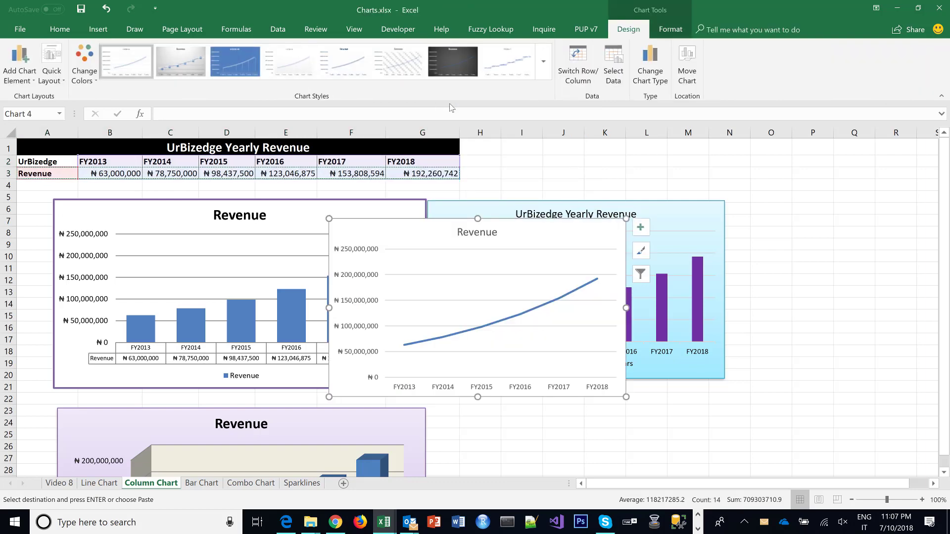
pyautogui.click(642, 229)
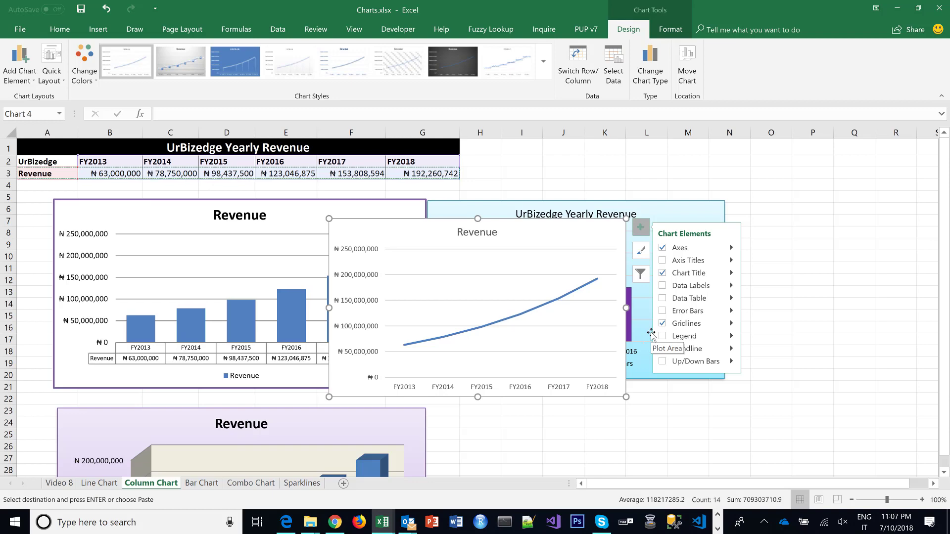
pyautogui.click(838, 258)
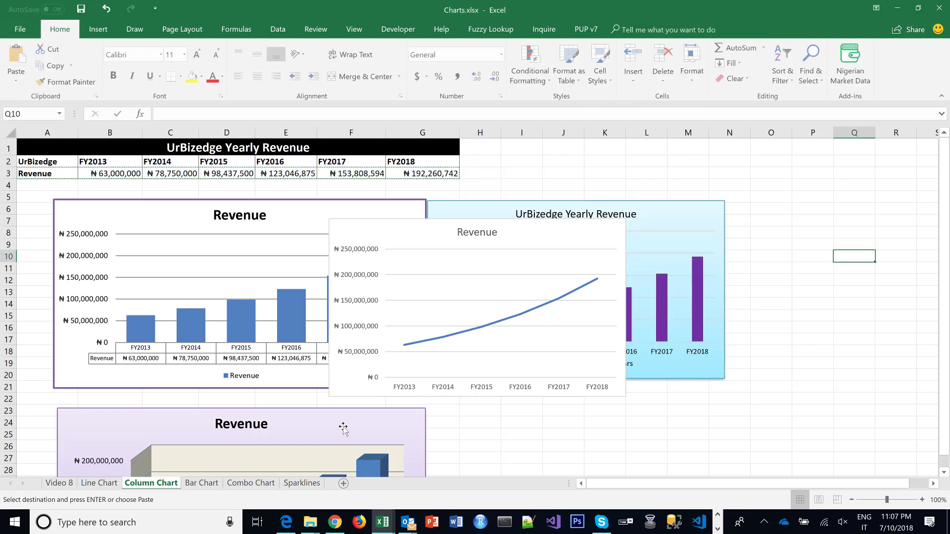
# Insert a basic 2-D line chart from the market penetration data A2:H3 on the Line Chart sheet
pyautogui.click(99, 482)
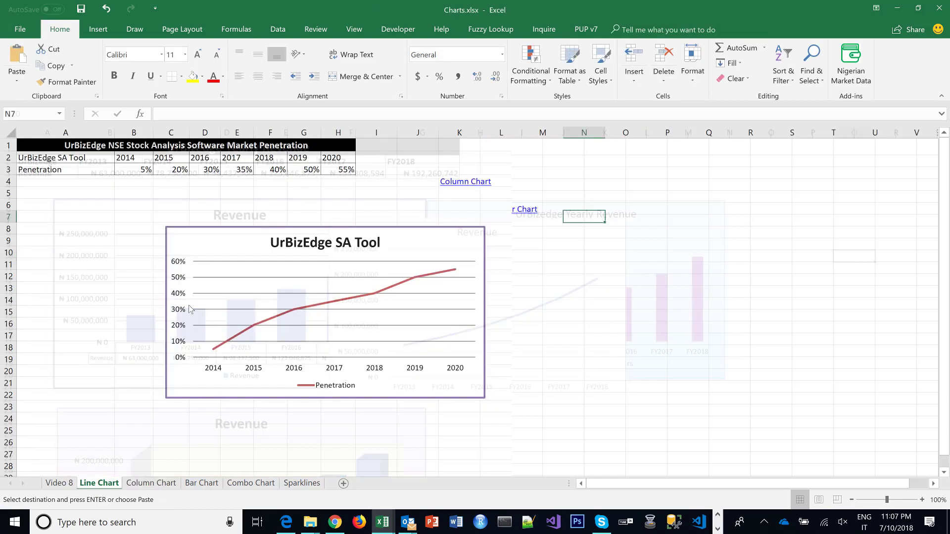
pyautogui.click(130, 157)
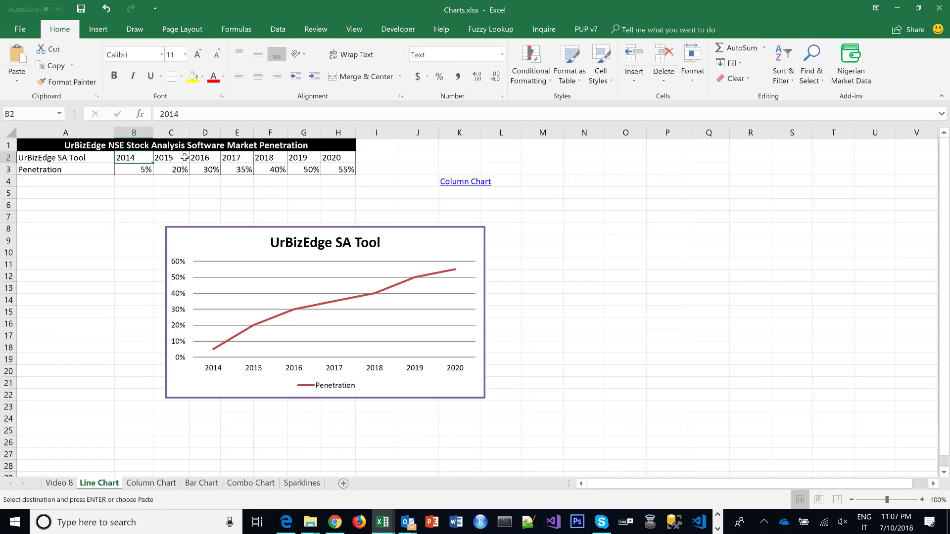
pyautogui.click(168, 156)
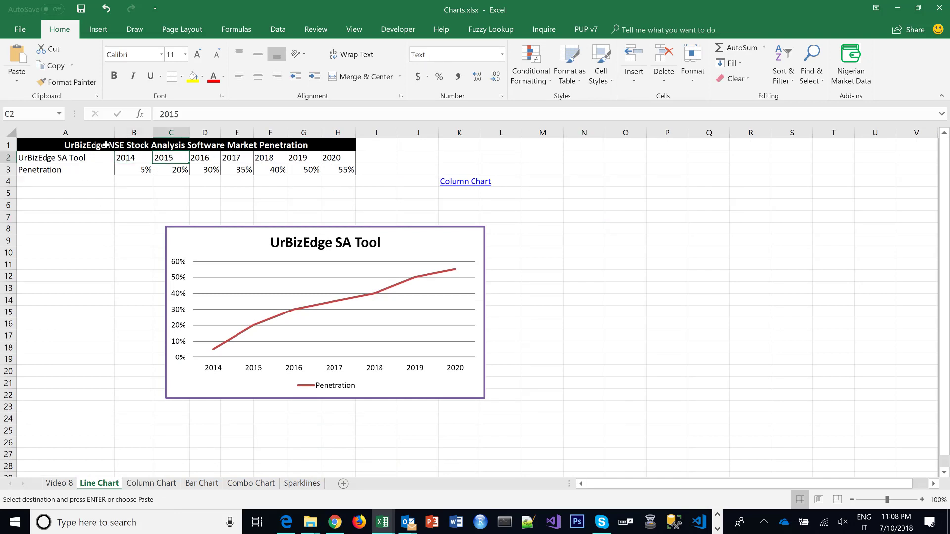
pyautogui.moveTo(62, 158); pyautogui.dragTo(329, 172)
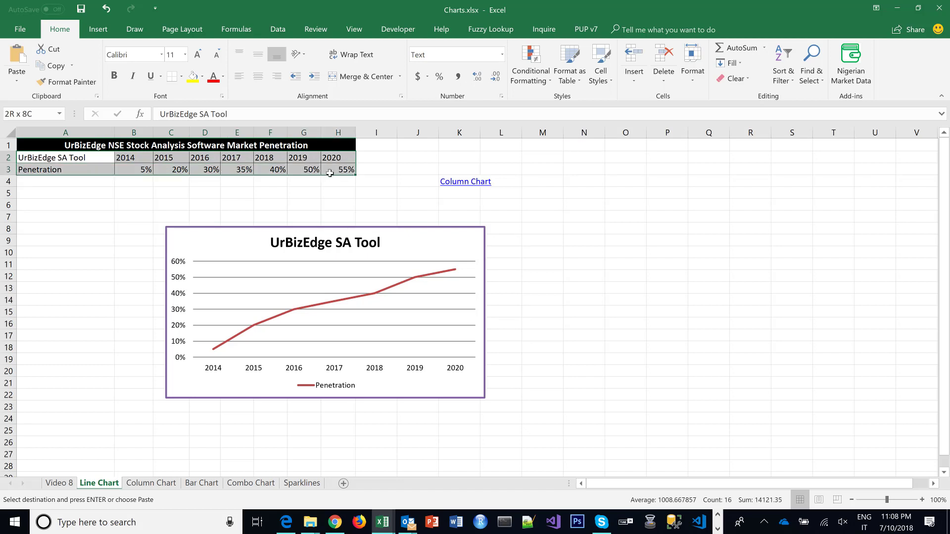
pyautogui.click(98, 28)
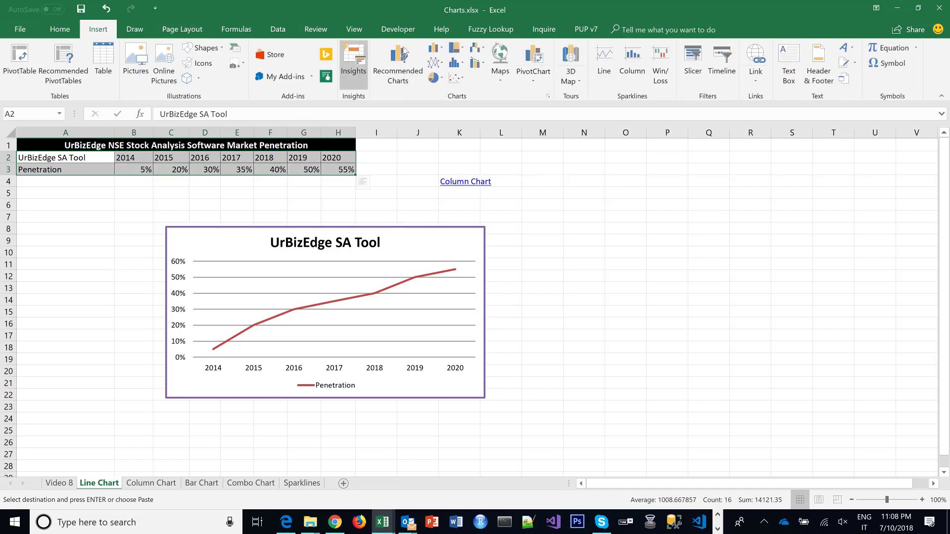
pyautogui.click(438, 63)
pyautogui.click(439, 63)
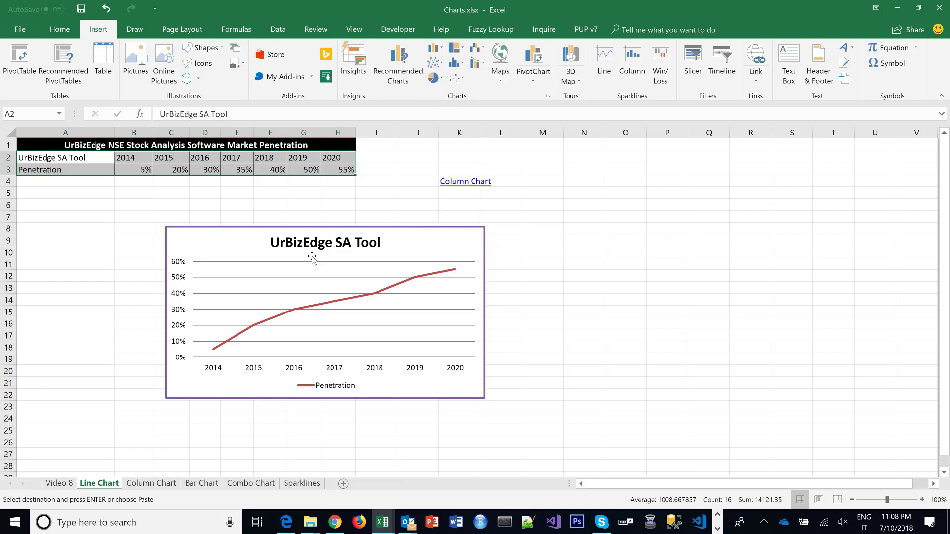
pyautogui.click(437, 64)
pyautogui.click(448, 100)
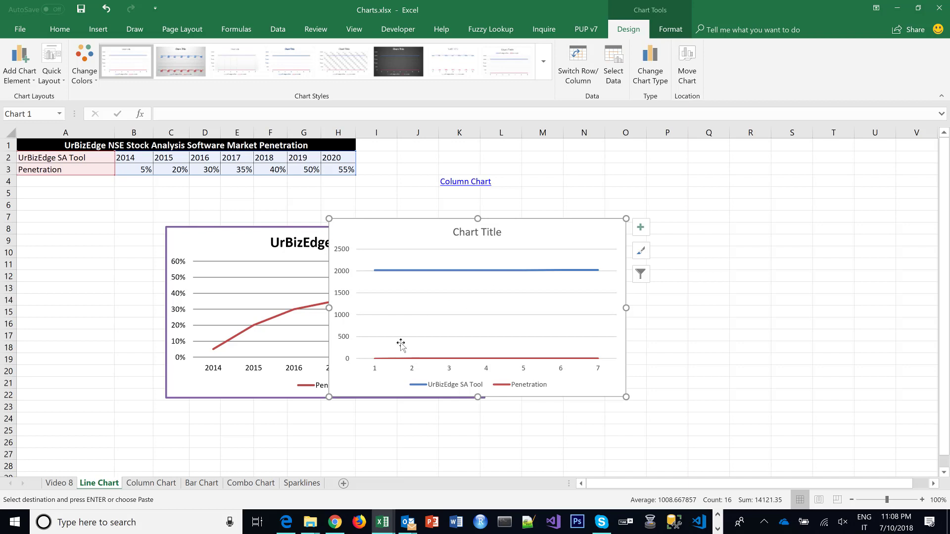
# Remove the UrBizEdge SA Tool year series from the new line chart's data source, keeping only the Penetration series
pyautogui.moveTo(120, 158); pyautogui.dragTo(344, 172)
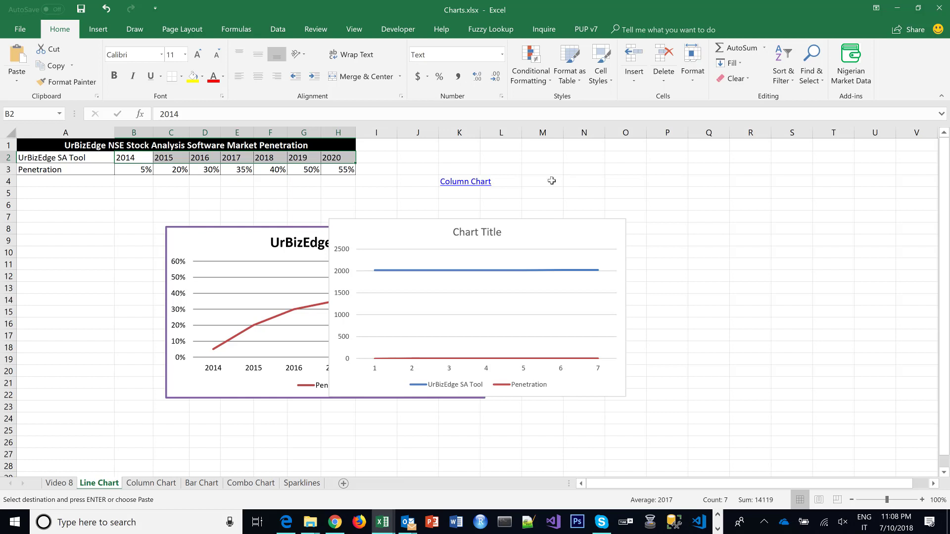
pyautogui.moveTo(128, 157); pyautogui.dragTo(167, 157)
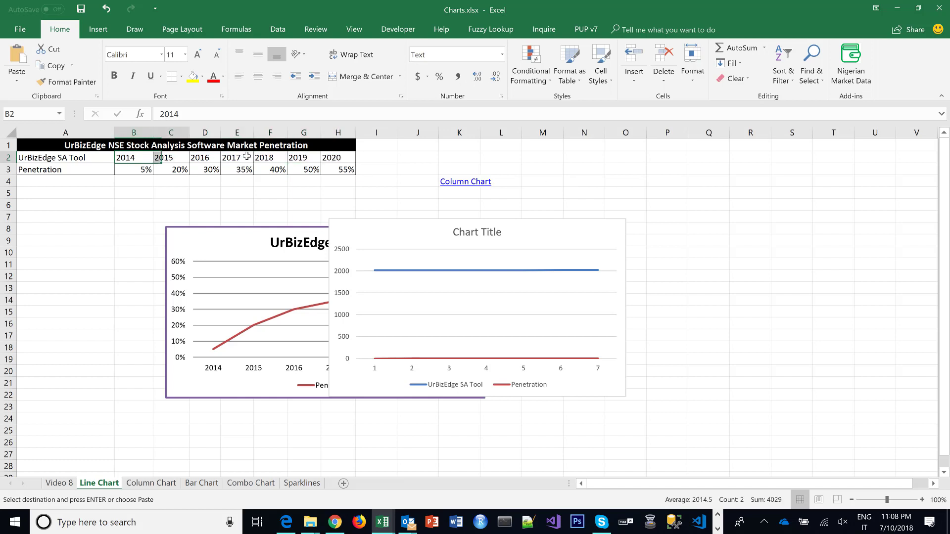
pyautogui.moveTo(246, 156); pyautogui.dragTo(337, 157)
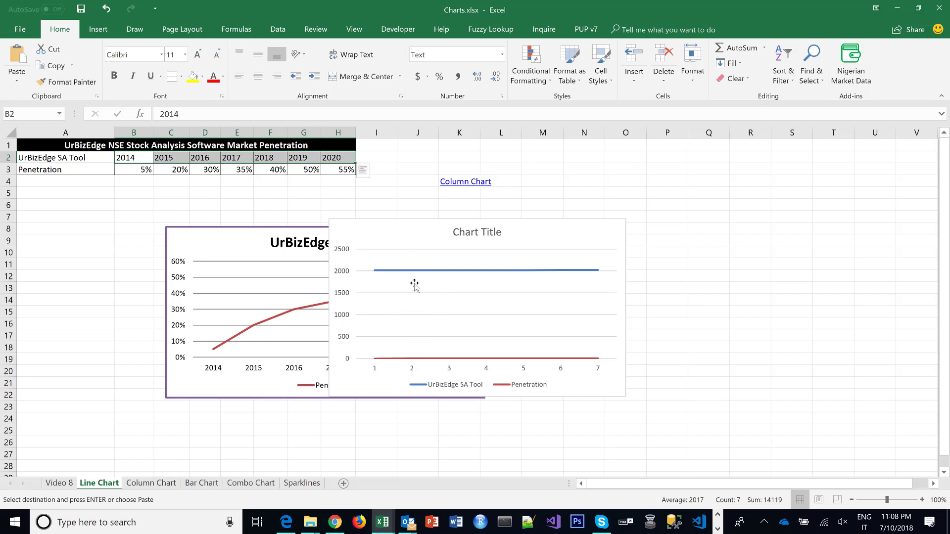
pyautogui.click(573, 231)
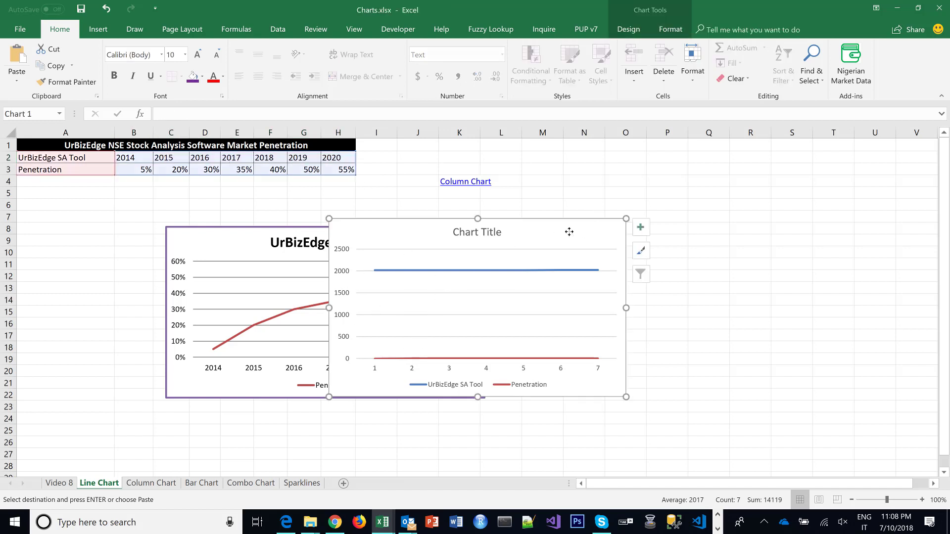
pyautogui.click(629, 30)
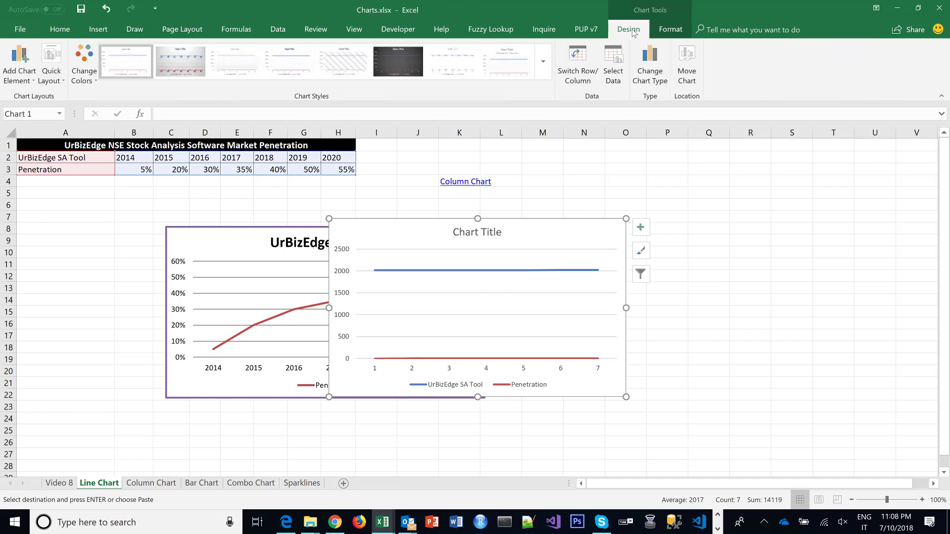
pyautogui.click(616, 65)
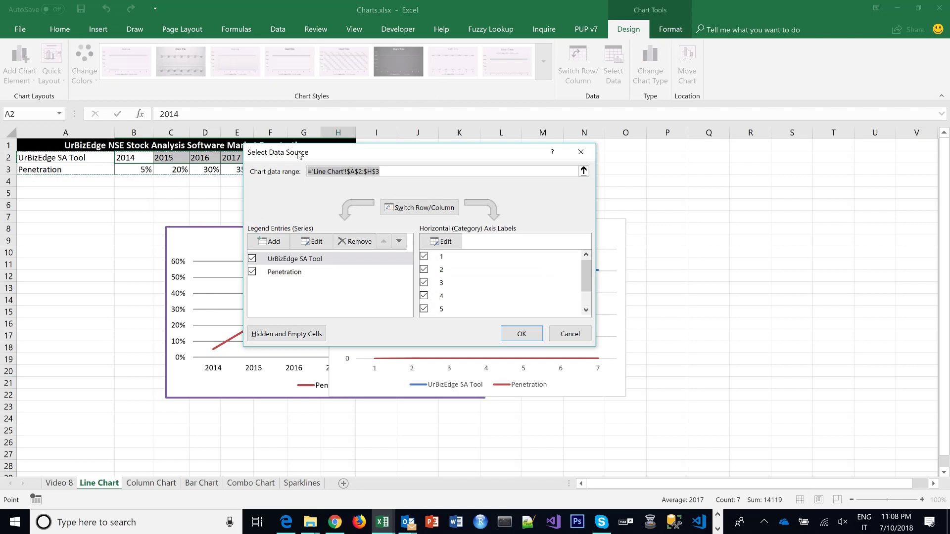
pyautogui.moveTo(300, 155); pyautogui.dragTo(103, 54)
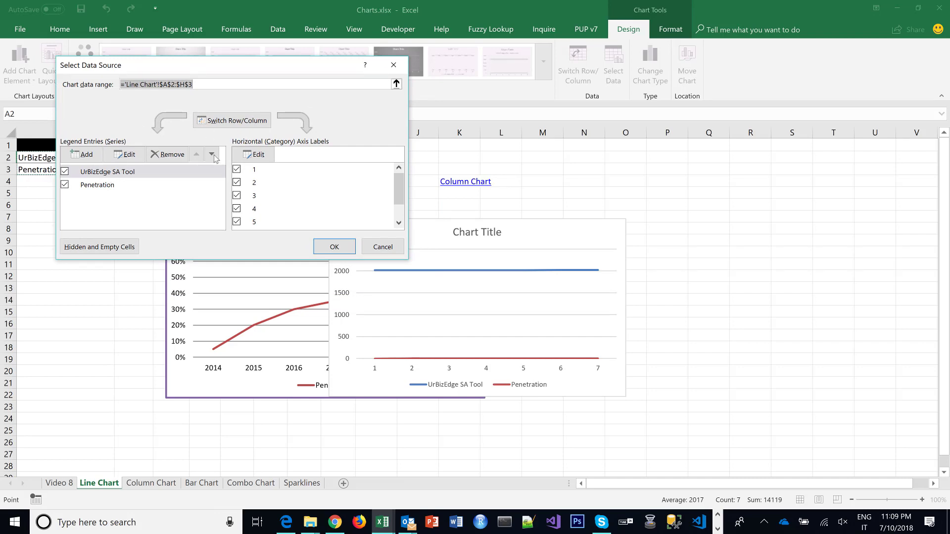
pyautogui.moveTo(195, 68); pyautogui.dragTo(221, 237)
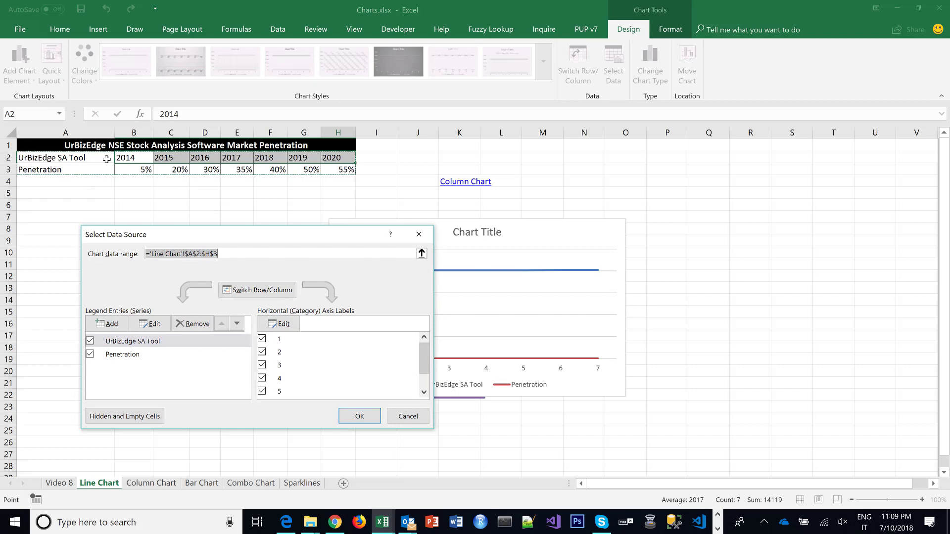
pyautogui.click(164, 345)
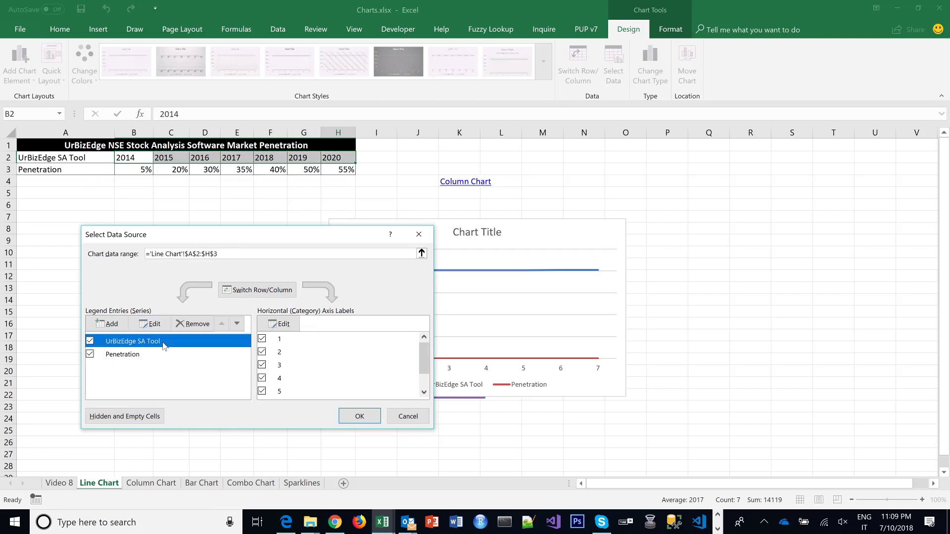
pyautogui.click(193, 324)
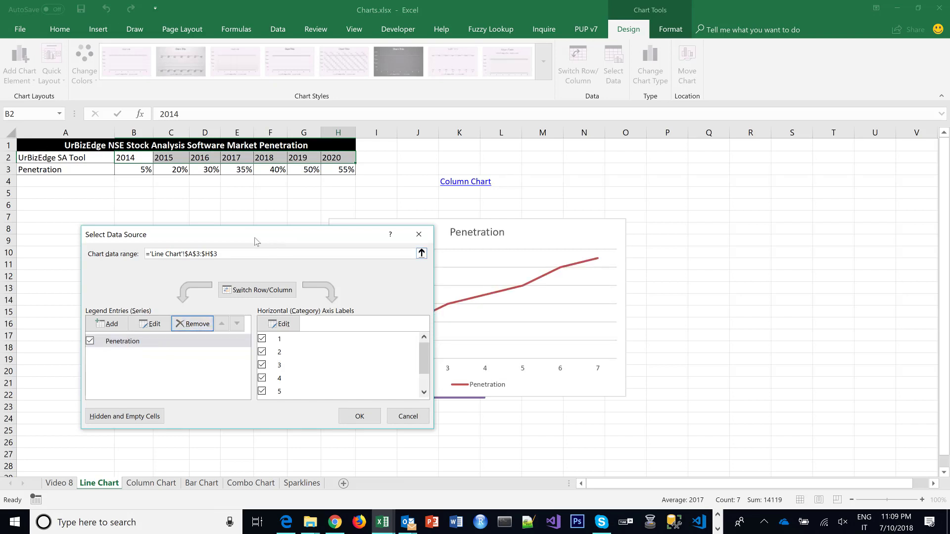
# Set the new line chart's horizontal axis labels to the year headings in B2:H2 and apply the data source changes
pyautogui.moveTo(254, 241); pyautogui.dragTo(215, 106)
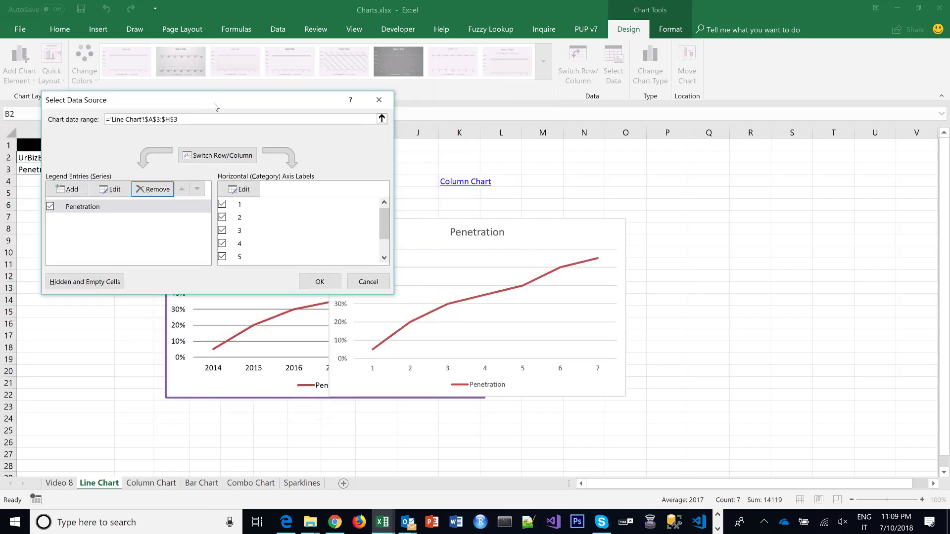
pyautogui.click(243, 194)
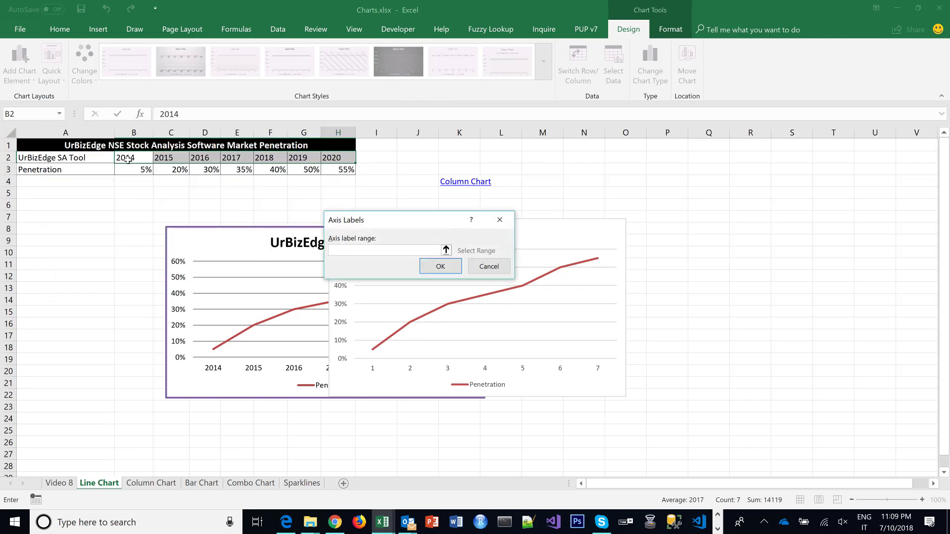
pyautogui.moveTo(127, 159); pyautogui.dragTo(329, 160)
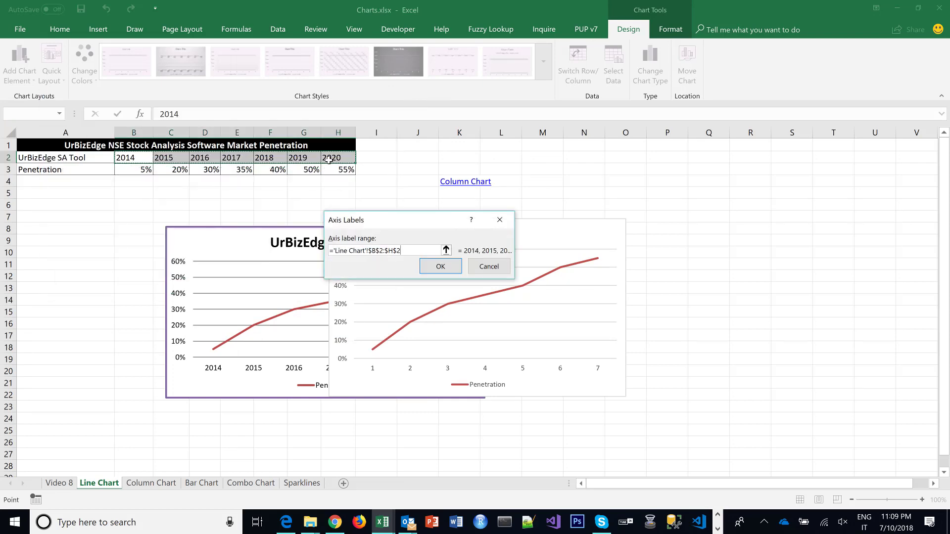
pyautogui.click(460, 269)
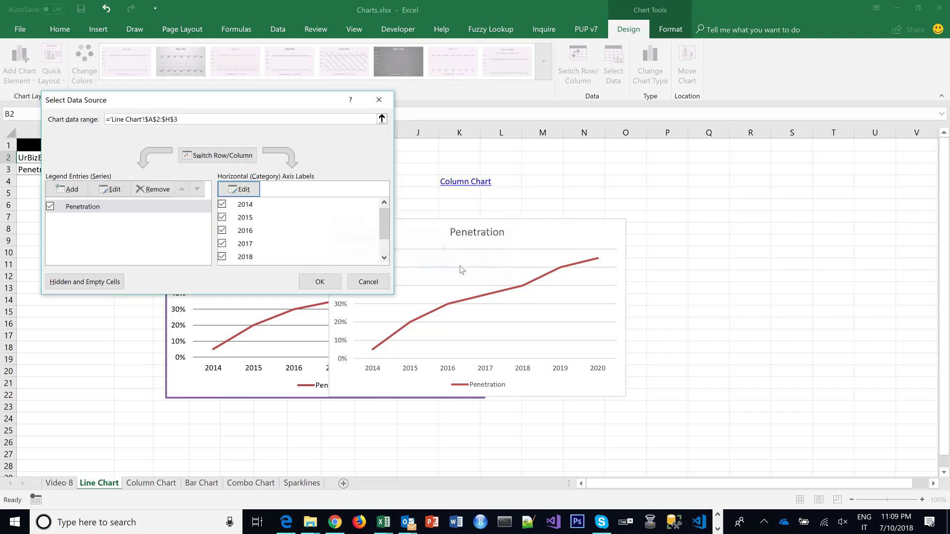
pyautogui.click(317, 286)
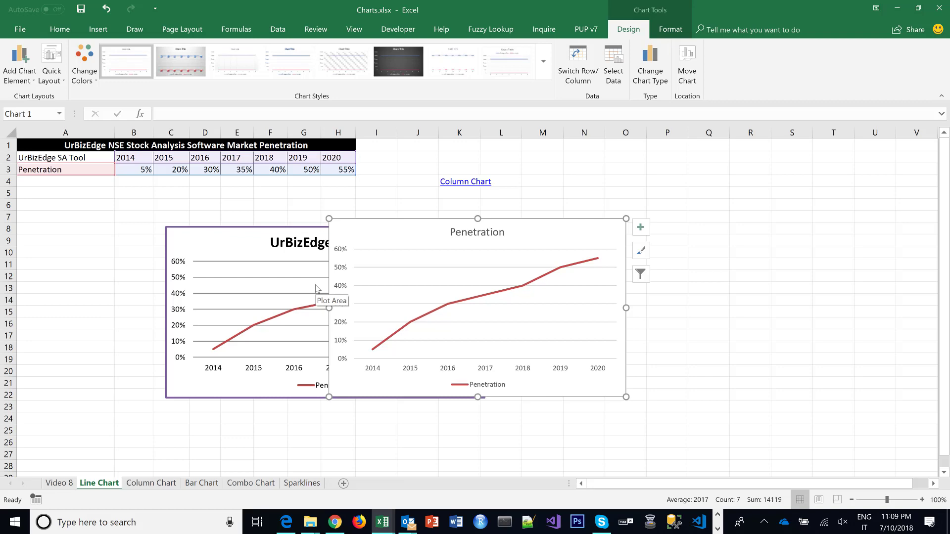
# Switch to the Charts_updated.xlsx workbook and open its Pie sheet
pyautogui.click(201, 483)
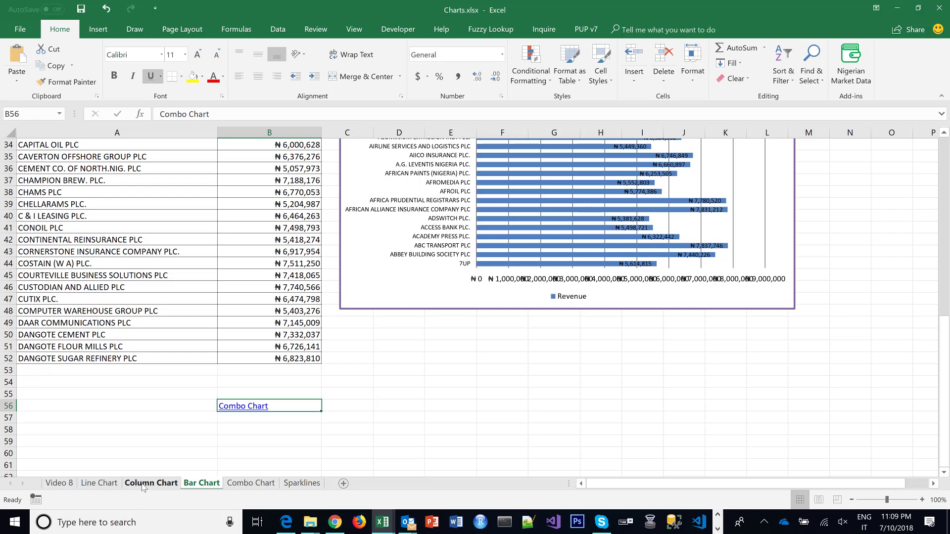
pyautogui.click(142, 486)
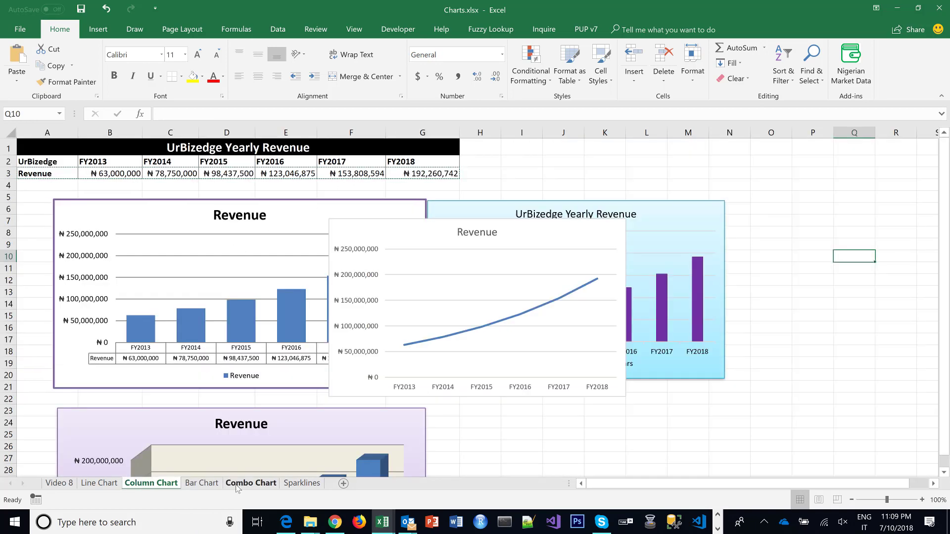
pyautogui.click(390, 517)
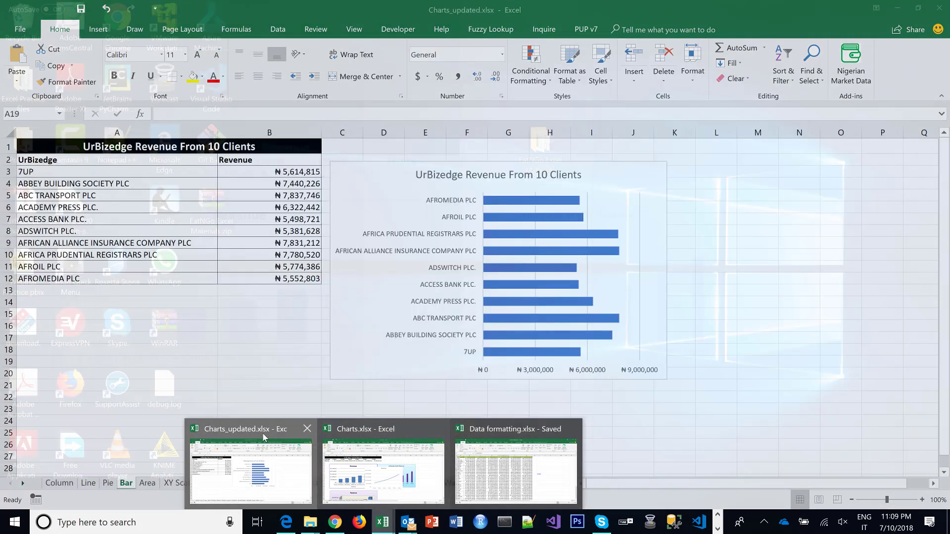
pyautogui.click(263, 433)
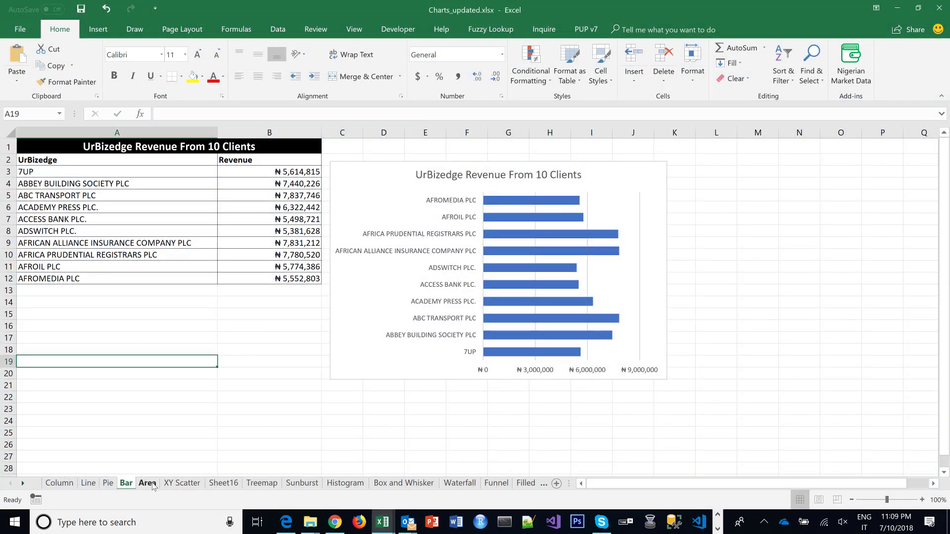
pyautogui.click(147, 483)
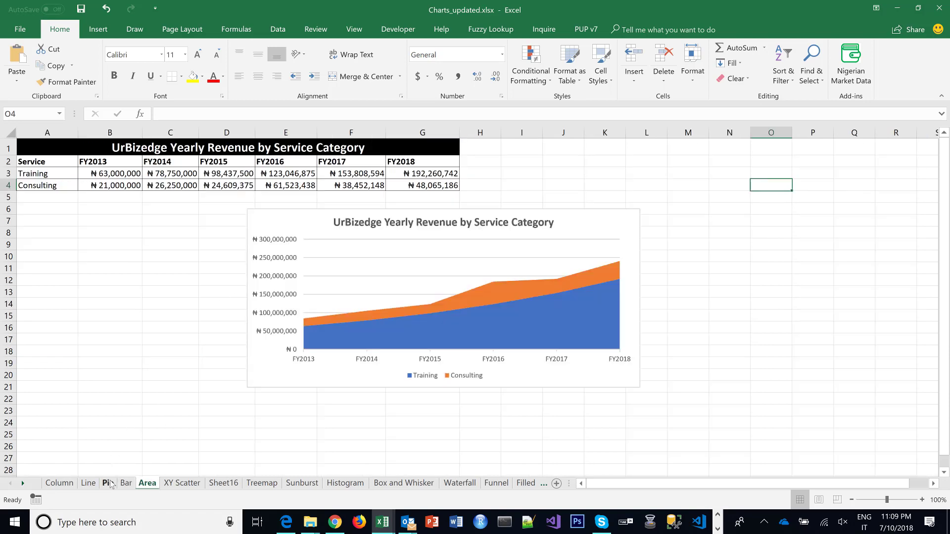
pyautogui.click(108, 483)
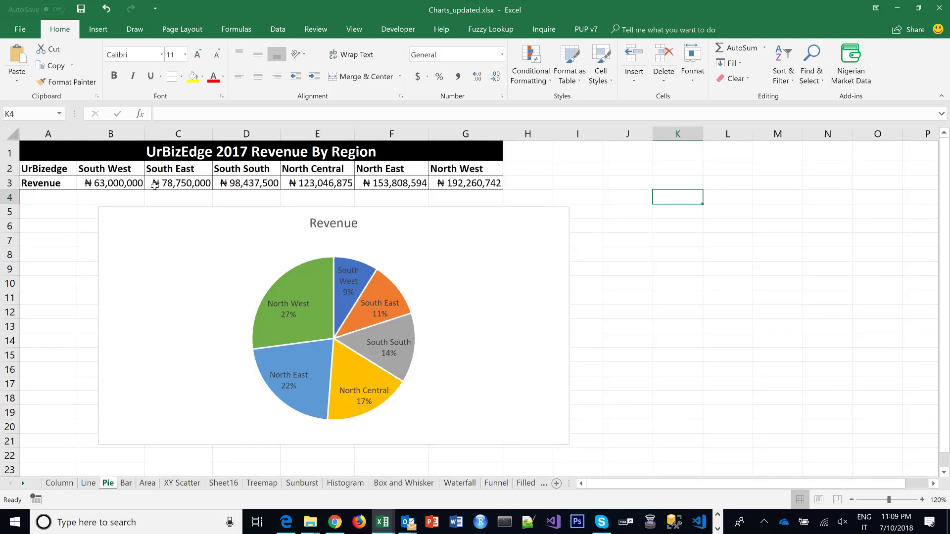
# Insert a basic 2-D pie chart from the regional revenue data A2:G3 on the Pie sheet
pyautogui.moveTo(52, 166); pyautogui.dragTo(480, 184)
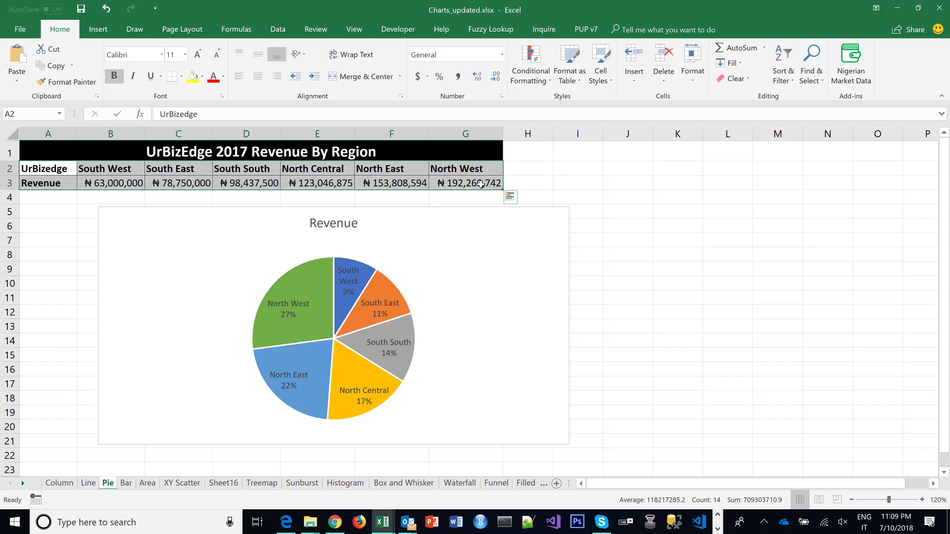
pyautogui.click(98, 30)
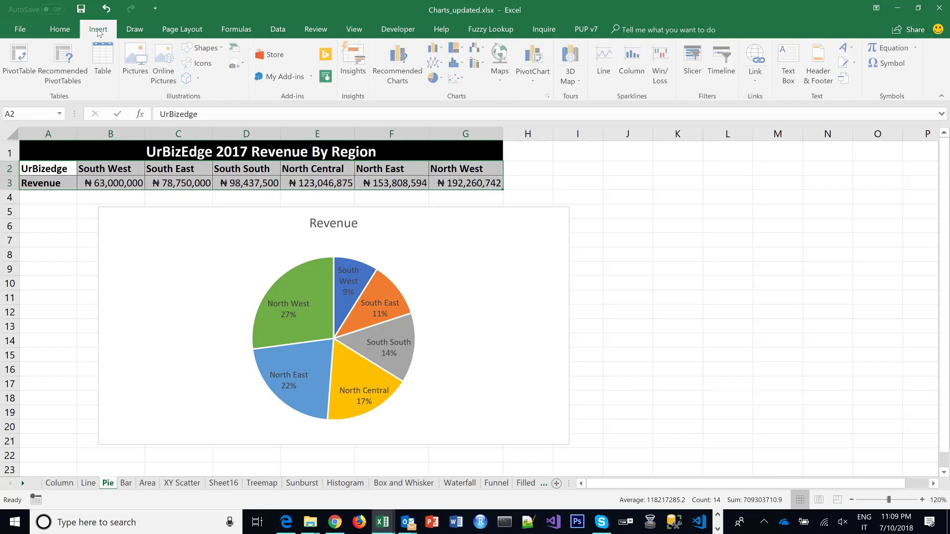
pyautogui.click(434, 77)
pyautogui.click(439, 117)
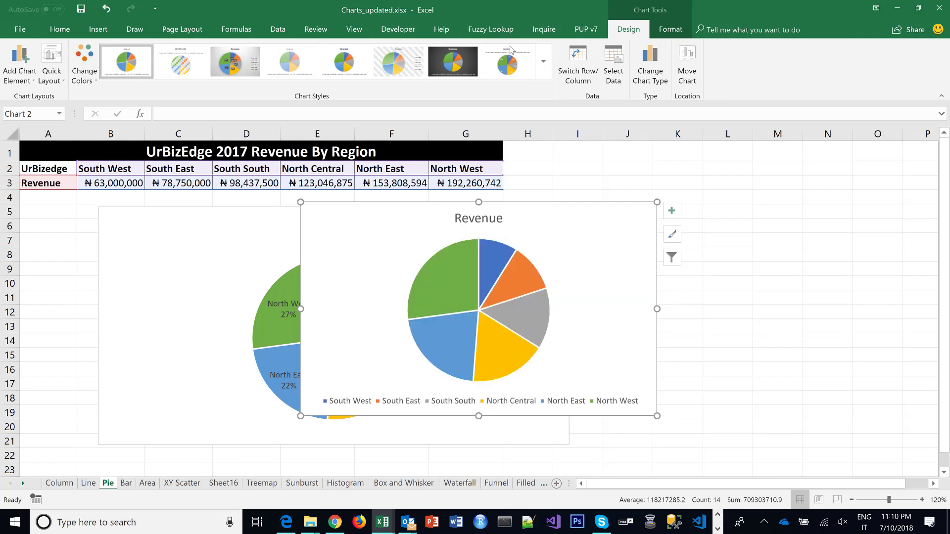
# Apply the first quick layout to the new pie chart so each slice carries its region name and percentage without a legend
pyautogui.click(58, 81)
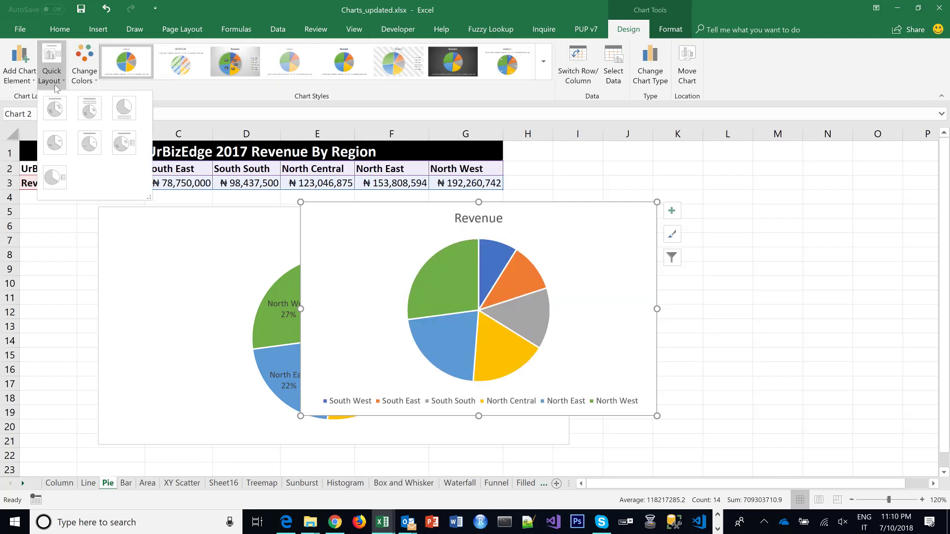
pyautogui.click(203, 98)
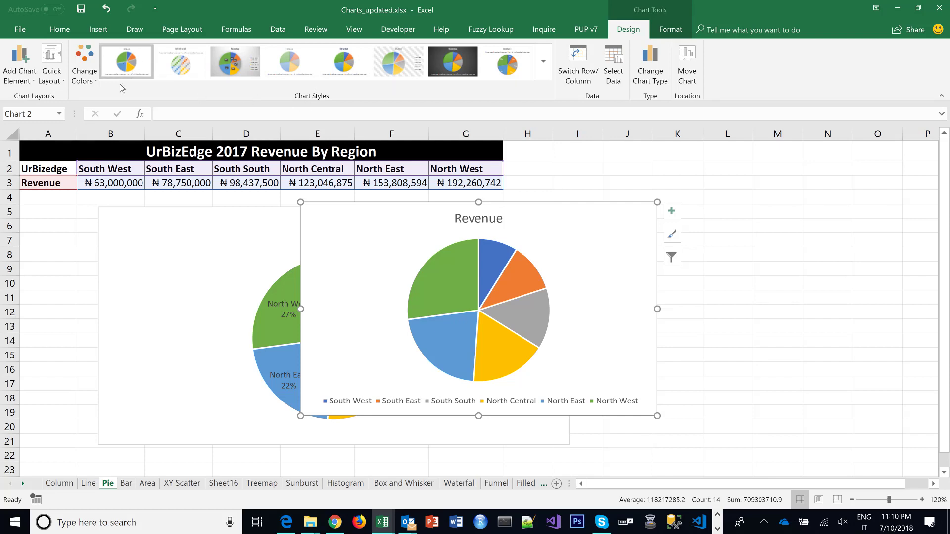
pyautogui.click(51, 74)
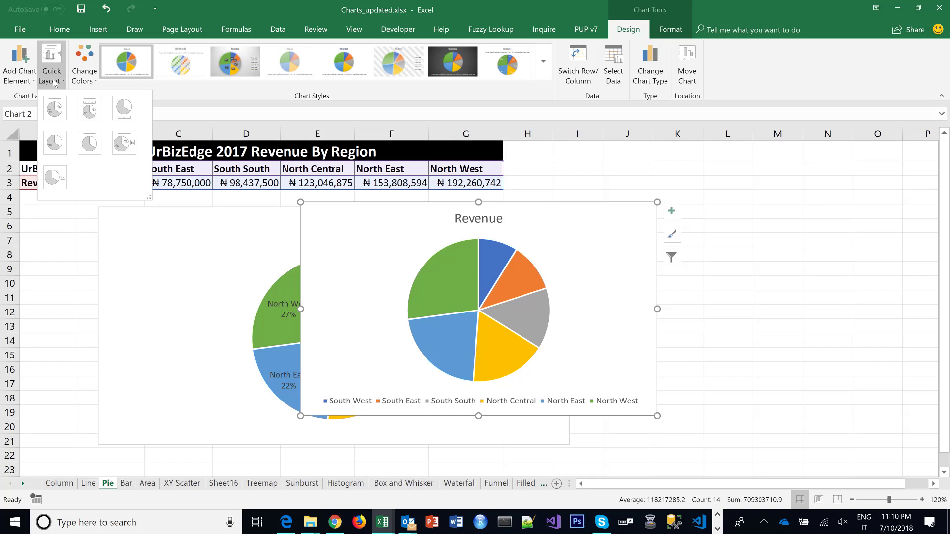
pyautogui.click(54, 117)
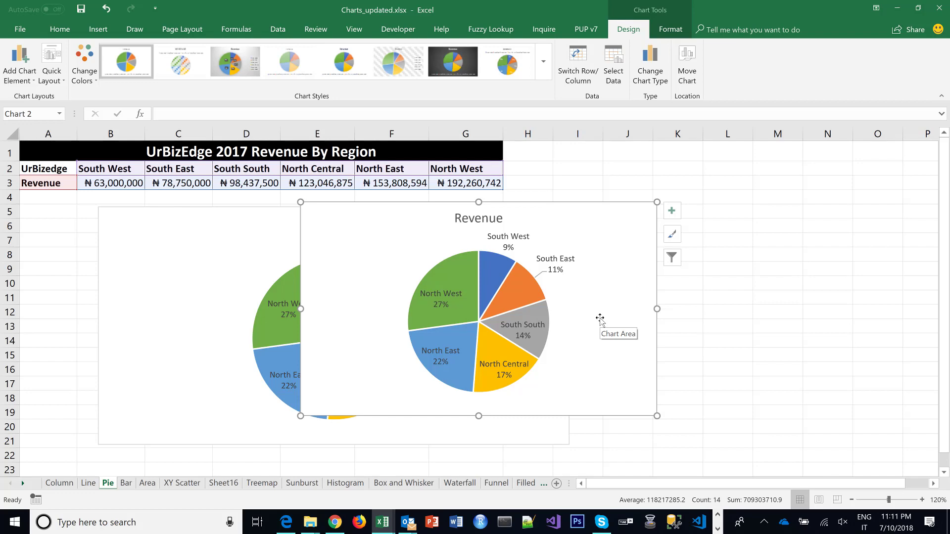
# Insert a 2-D clustered bar chart from the client revenue data A2:B12 on the Bar sheet
pyautogui.click(125, 483)
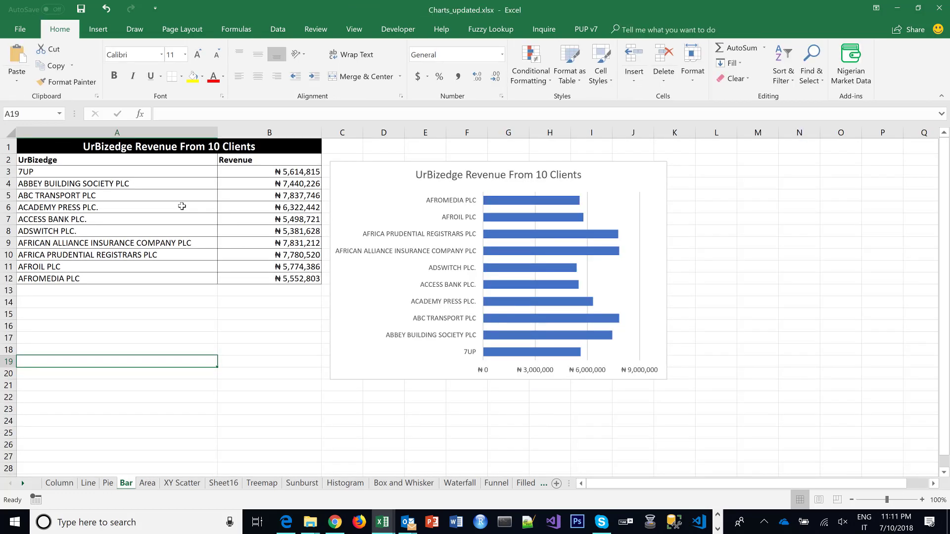
pyautogui.moveTo(67, 160); pyautogui.dragTo(293, 268)
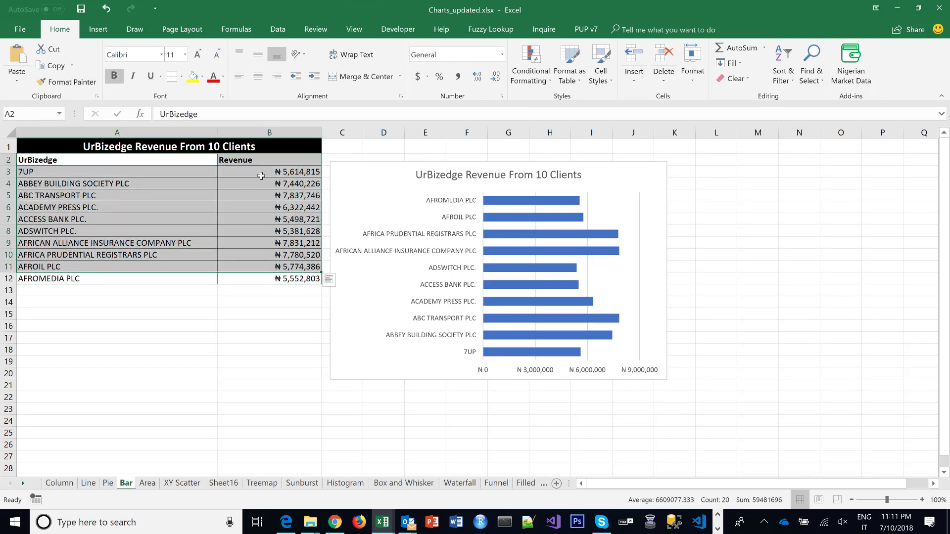
pyautogui.hotkey('shift', 'Down')
pyautogui.click(97, 29)
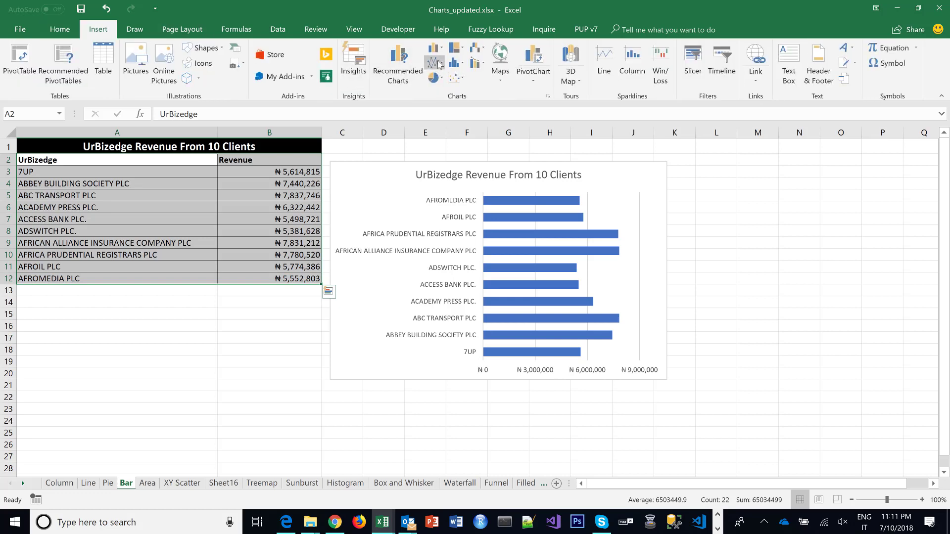
pyautogui.click(440, 54)
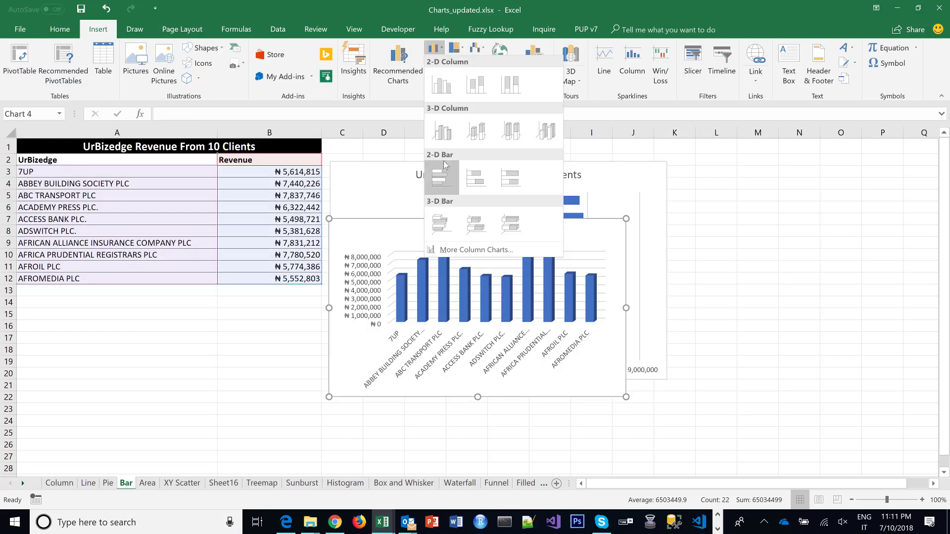
pyautogui.click(441, 185)
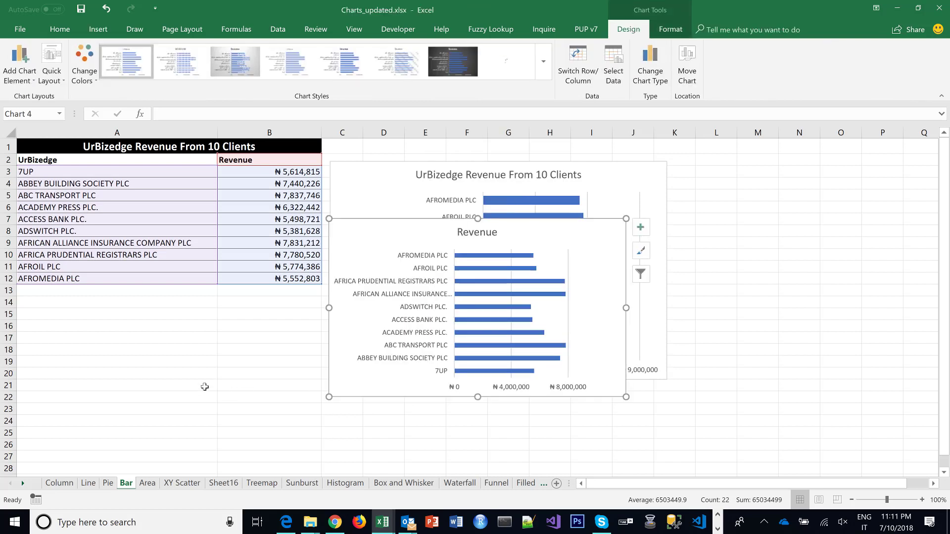
pyautogui.click(640, 227)
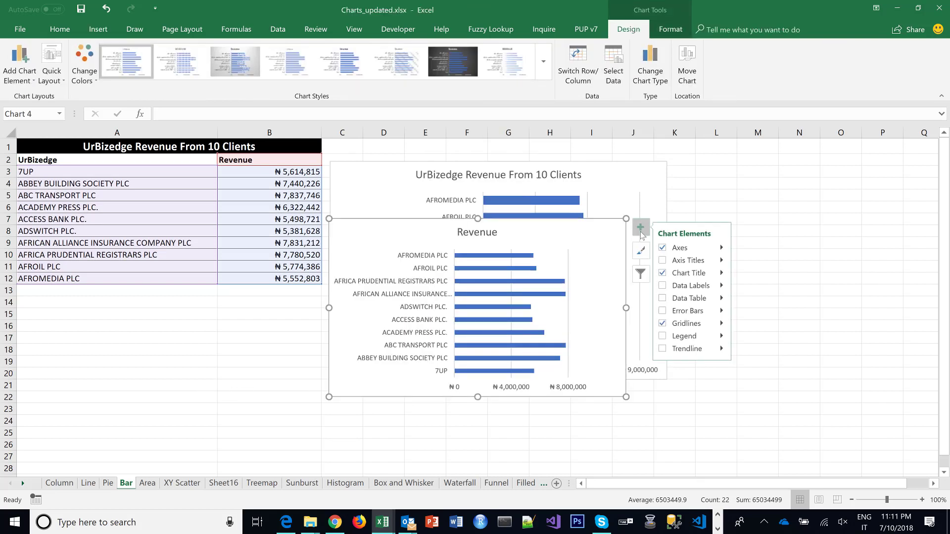
pyautogui.click(584, 432)
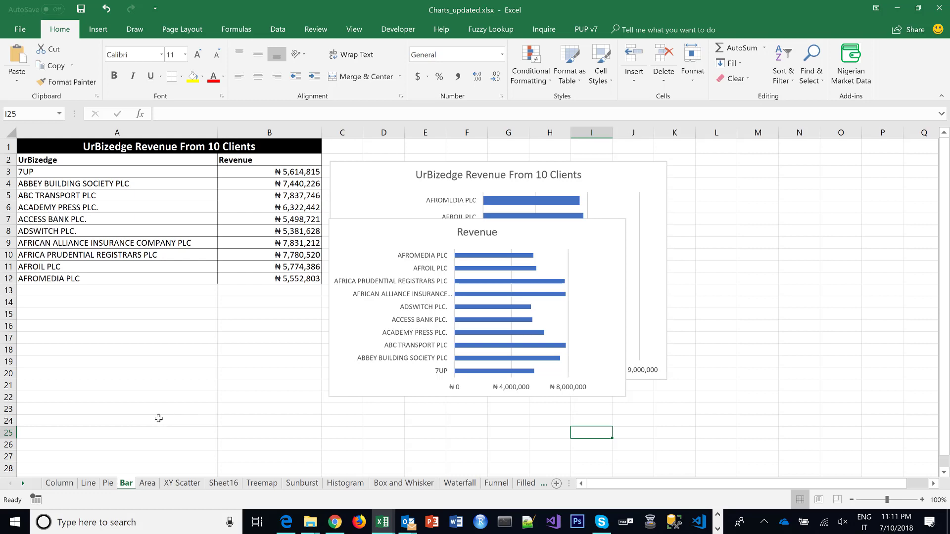
# Open the Area sheet and move and enlarge its area chart to span about C7 to J25
pyautogui.click(146, 488)
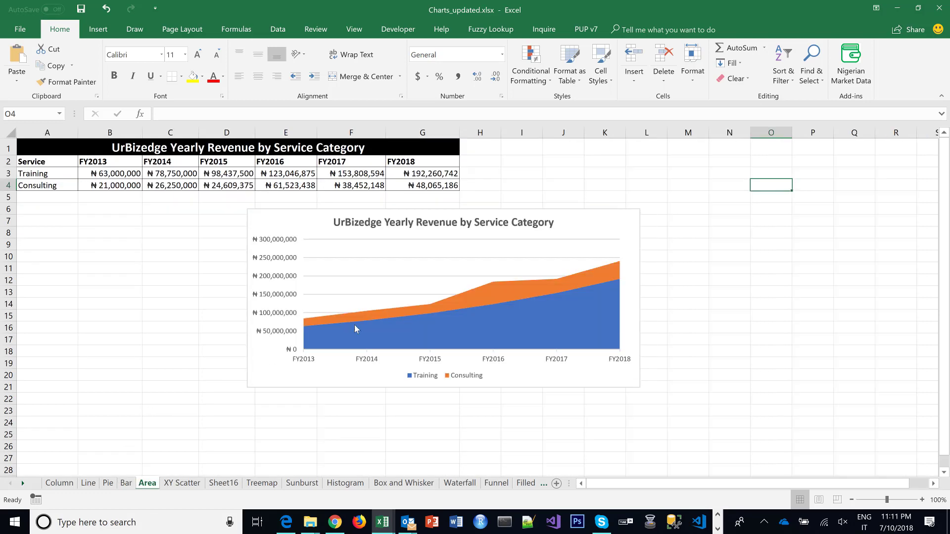
pyautogui.click(214, 226)
pyautogui.moveTo(215, 227); pyautogui.dragTo(190, 232)
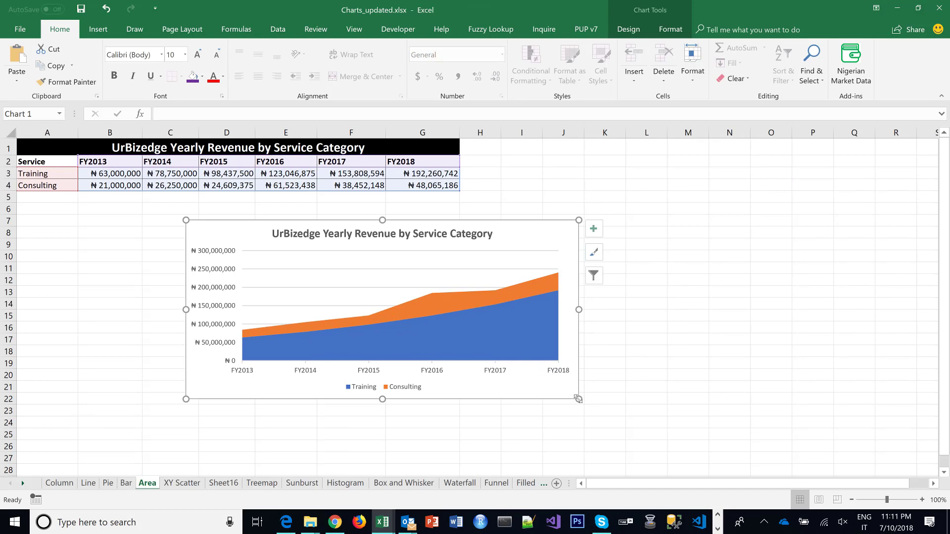
pyautogui.moveTo(578, 405); pyautogui.dragTo(587, 443)
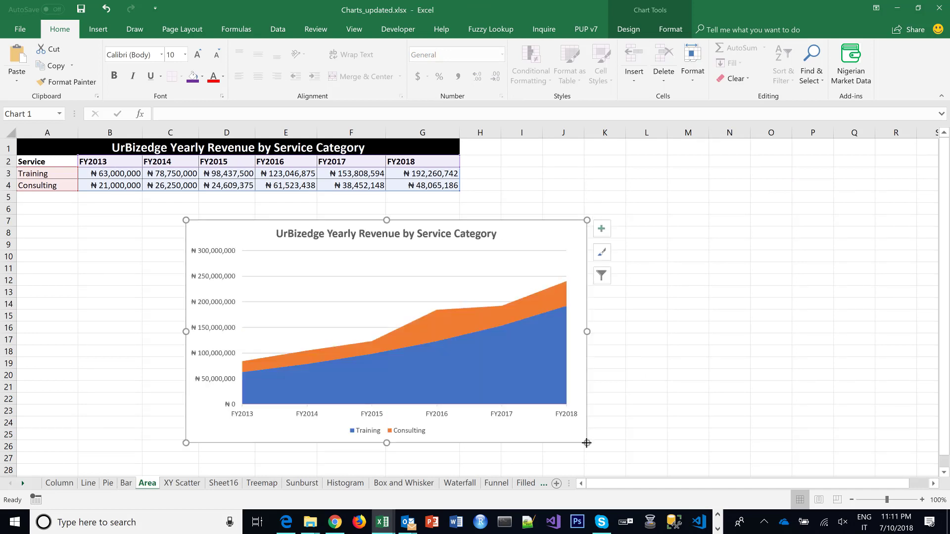
pyautogui.click(94, 221)
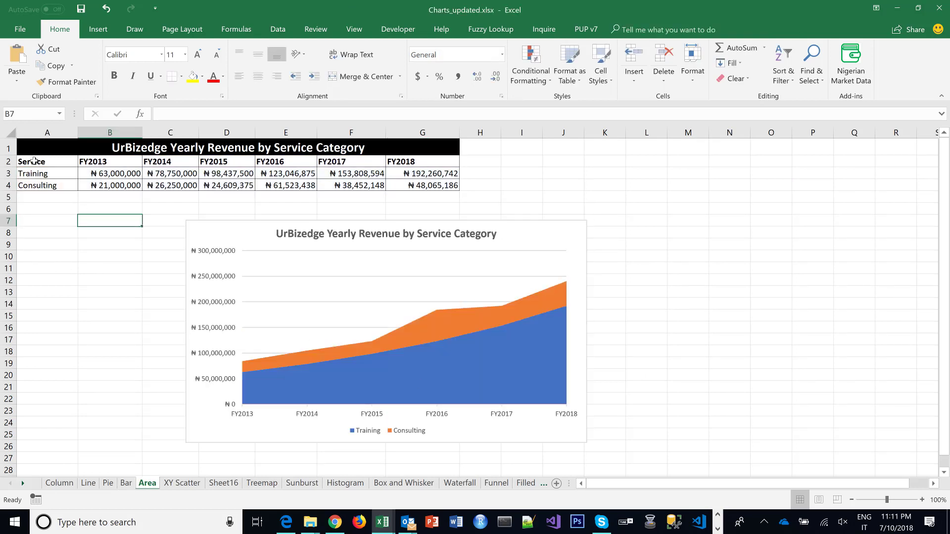
# Try a basic 2-D area chart from the service revenue data A2:G4, and delete it
pyautogui.moveTo(34, 160); pyautogui.dragTo(431, 188)
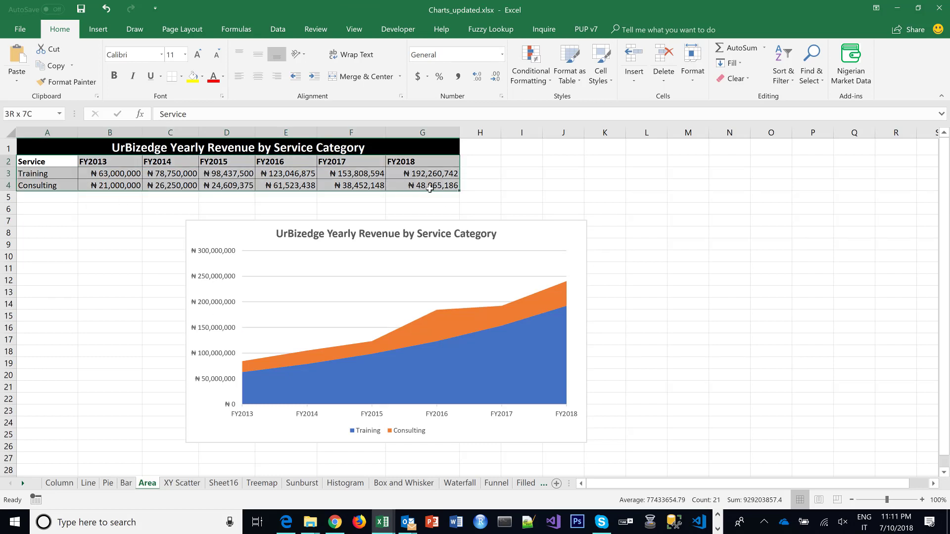
pyautogui.click(97, 28)
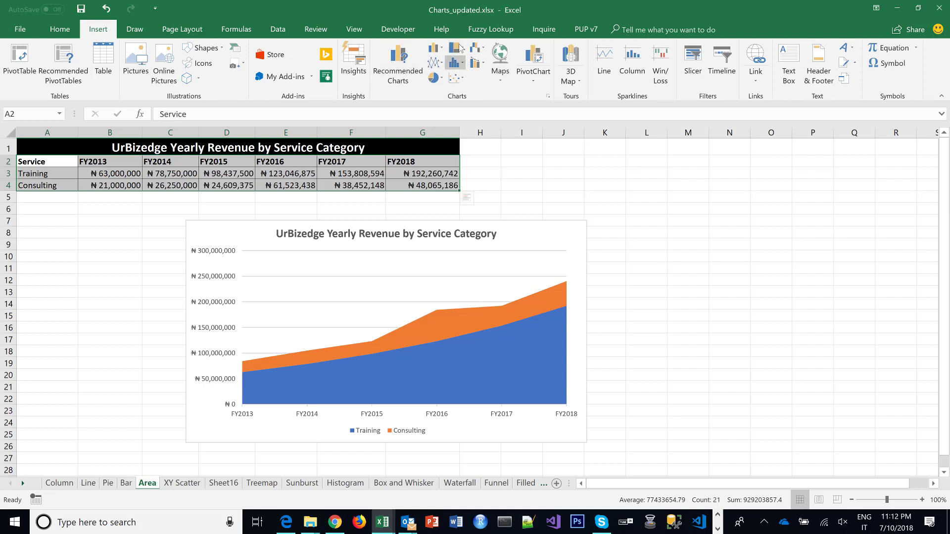
pyautogui.click(435, 48)
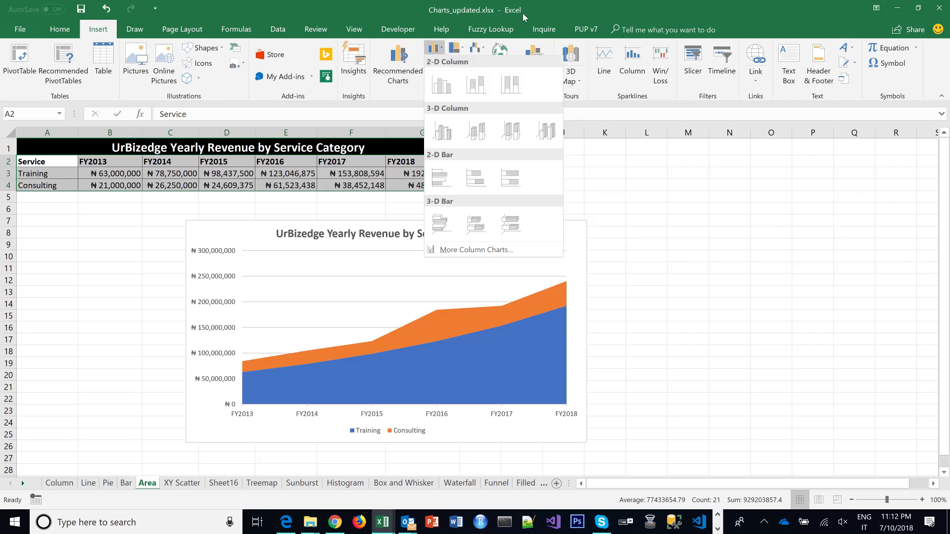
pyautogui.click(571, 11)
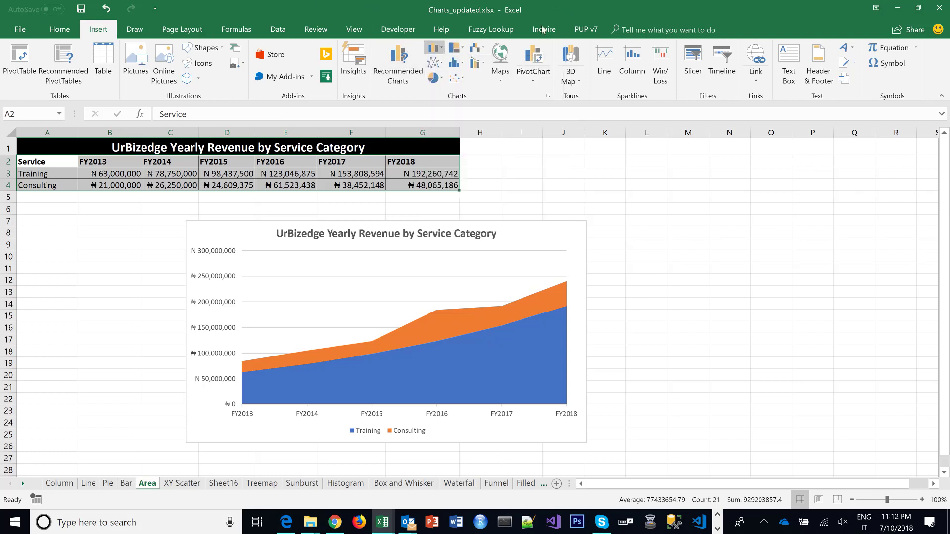
pyautogui.click(434, 63)
pyautogui.click(456, 233)
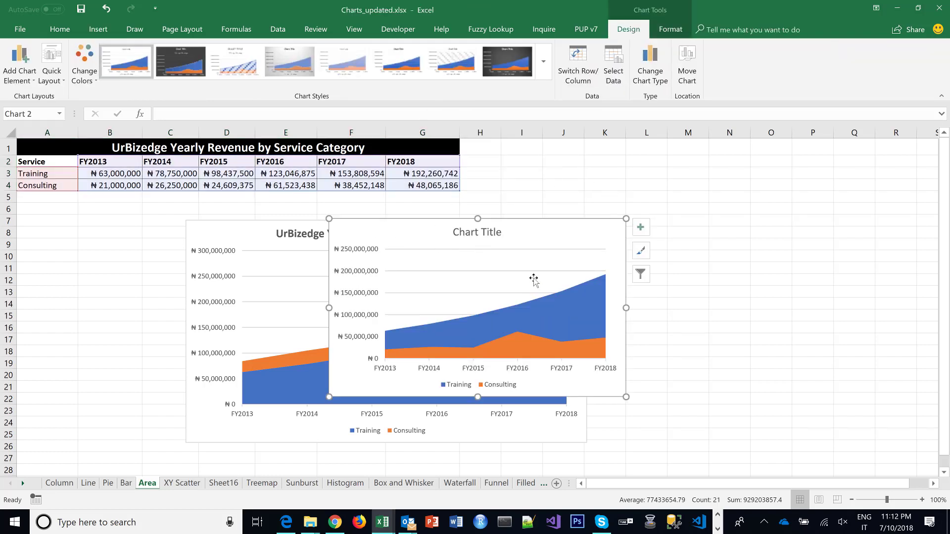
pyautogui.press('Delete')
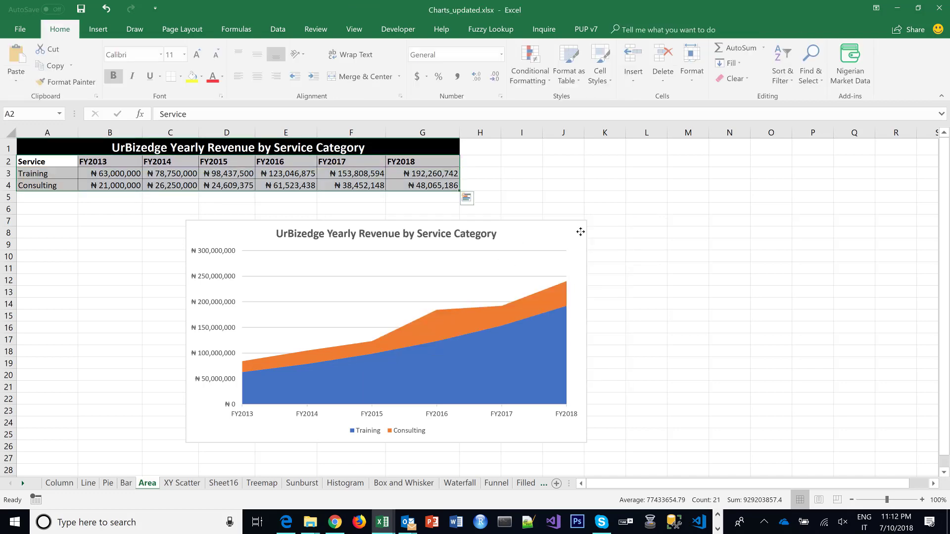
pyautogui.click(126, 317)
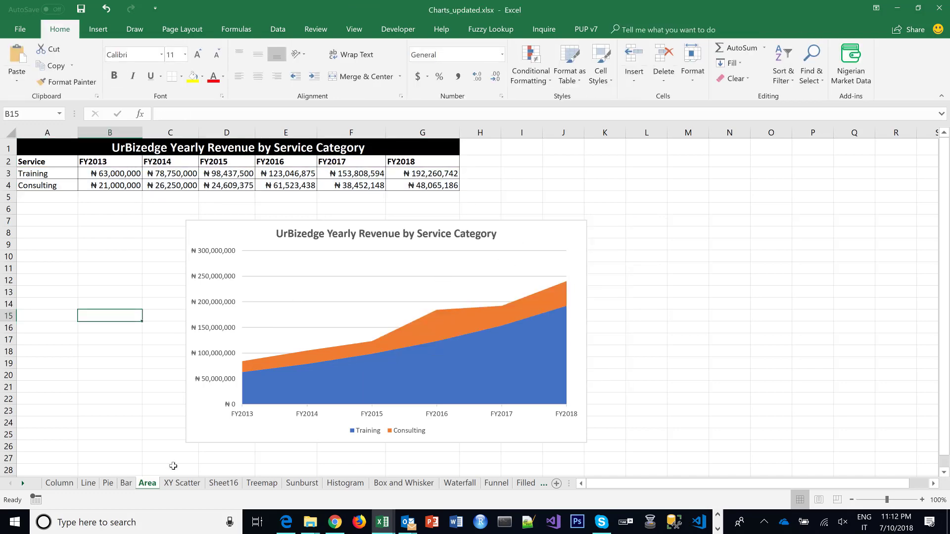
# Open the XY Scatter sheet and look through the available scatter and bubble chart types
pyautogui.click(181, 483)
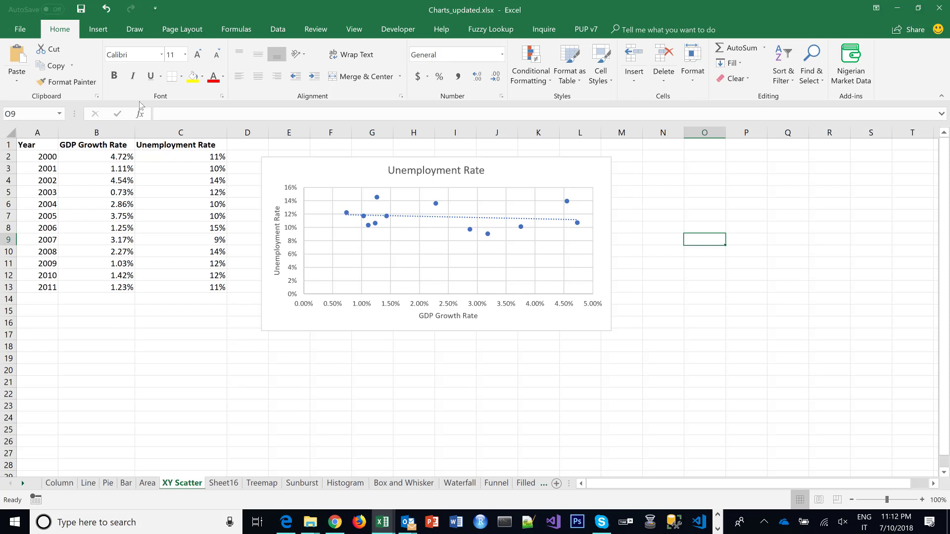
pyautogui.click(109, 25)
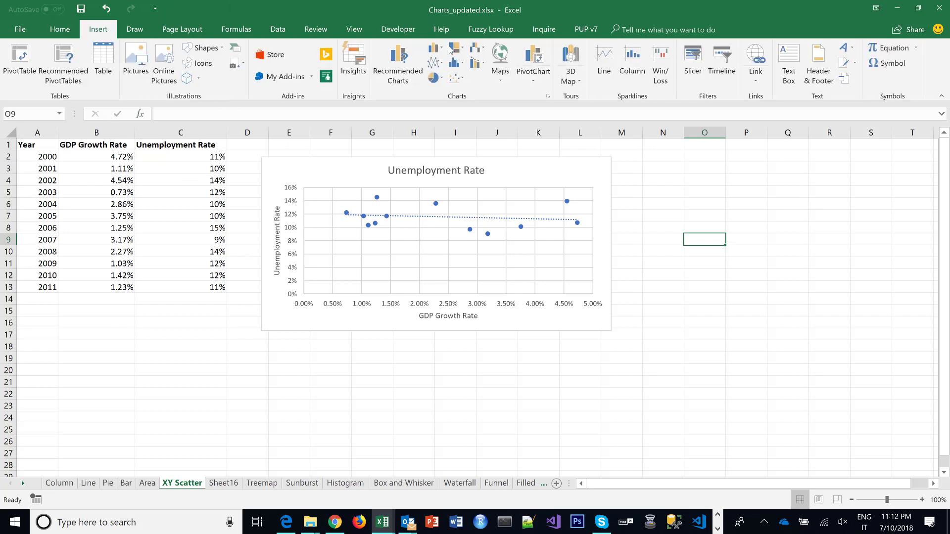
pyautogui.click(456, 77)
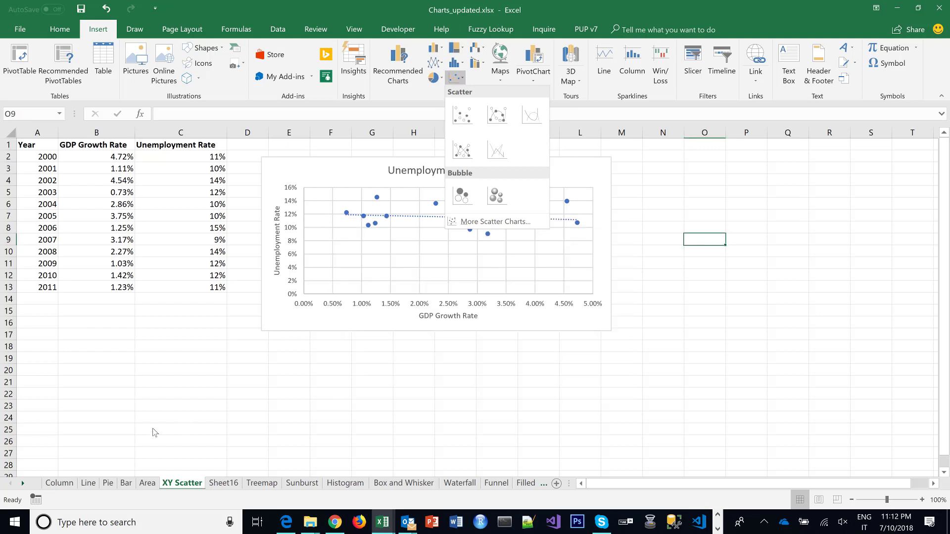
pyautogui.click(113, 426)
# Open the Treemap sheet and resize its chart narrower and taller, ending at about column H and row 22
pyautogui.click(262, 484)
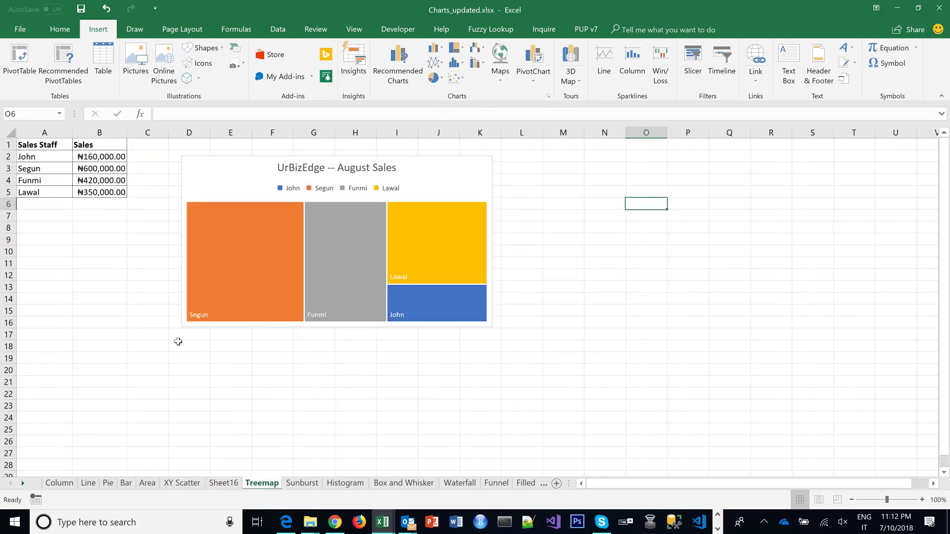
pyautogui.click(211, 166)
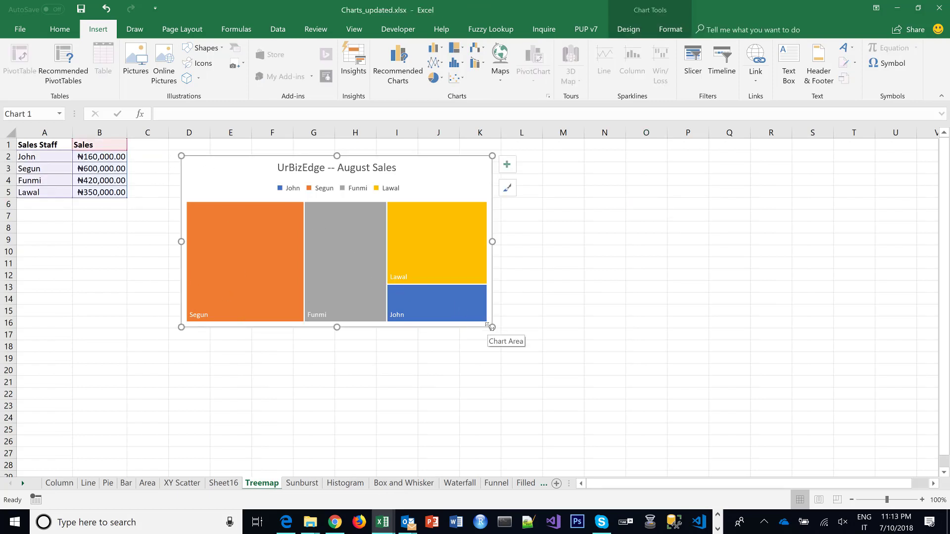
pyautogui.moveTo(488, 325); pyautogui.dragTo(365, 398)
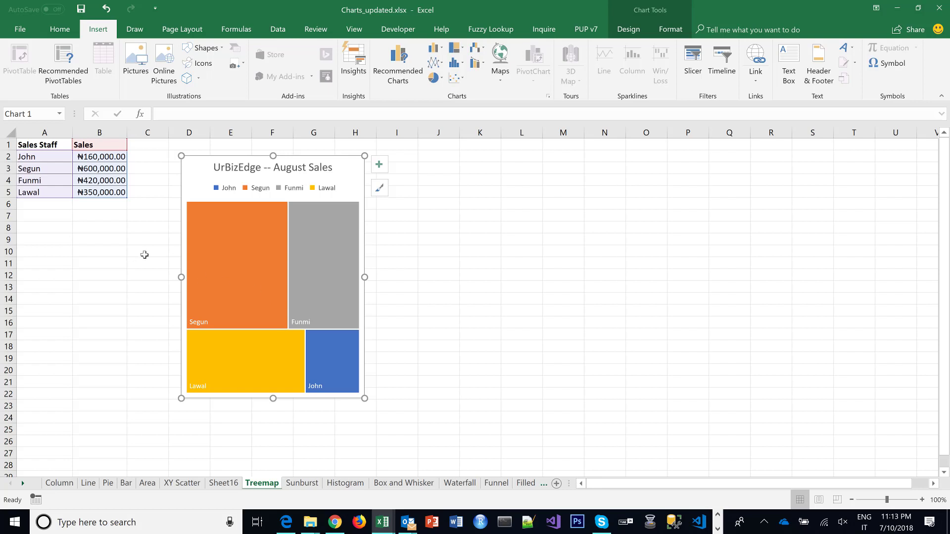
# Insert a 2-D clustered column chart from the staff sales data A1:B5 on the Treemap sheet
pyautogui.click(244, 238)
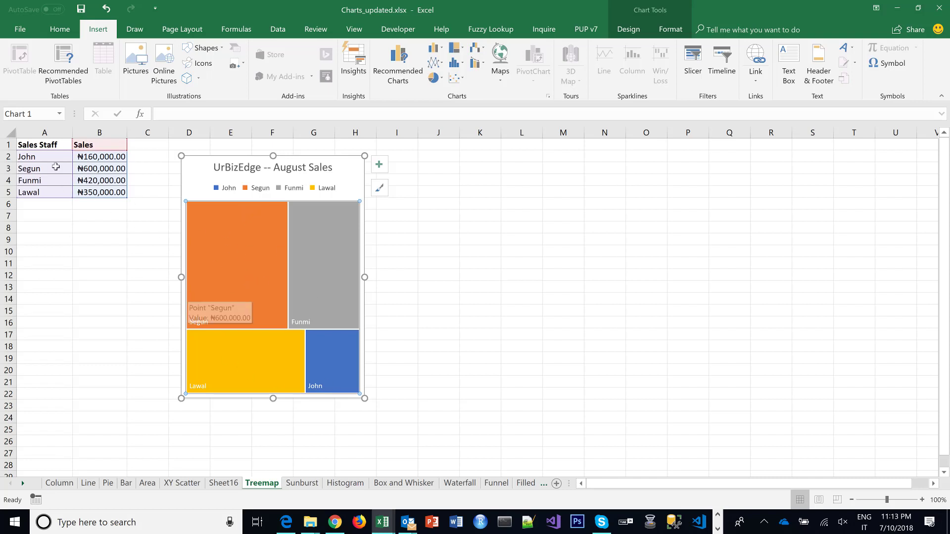
pyautogui.moveTo(56, 168); pyautogui.dragTo(99, 169)
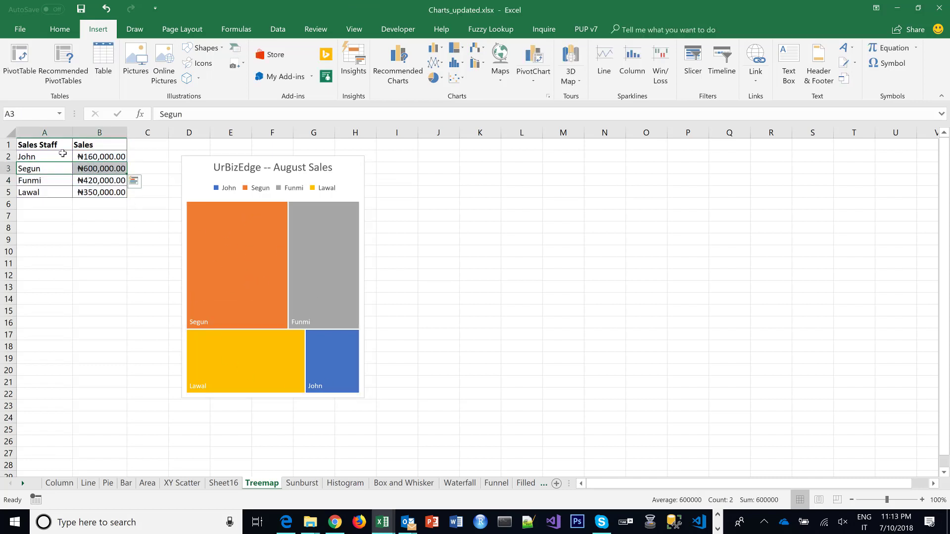
pyautogui.moveTo(45, 144); pyautogui.dragTo(115, 193)
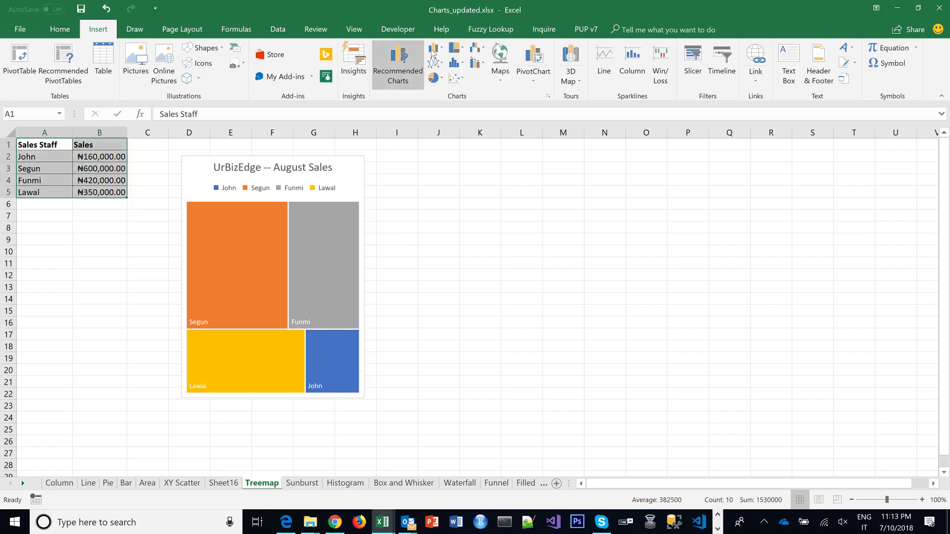
pyautogui.click(434, 48)
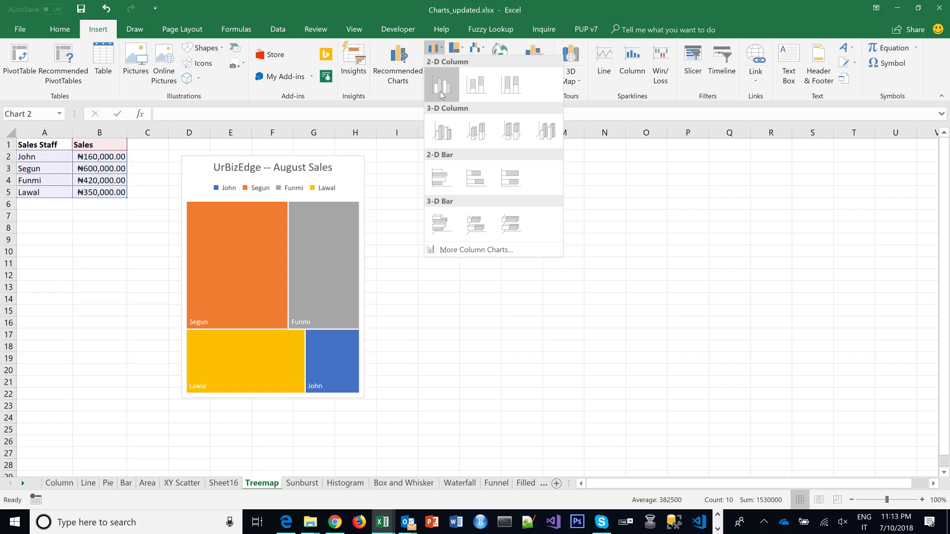
pyautogui.click(442, 84)
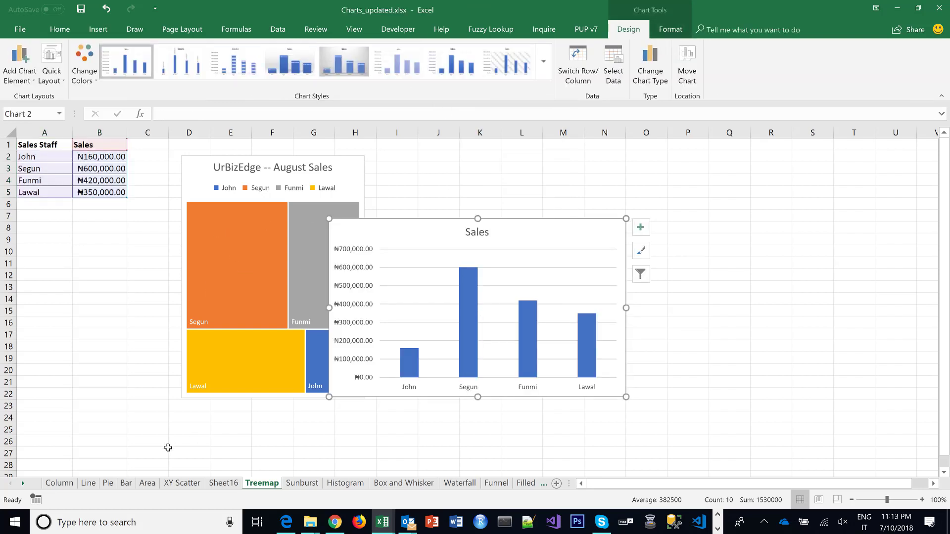
# Open the Sunburst sheet and move its chart closer to the data table, starting at about cell D2
pyautogui.click(303, 487)
pyautogui.click(302, 167)
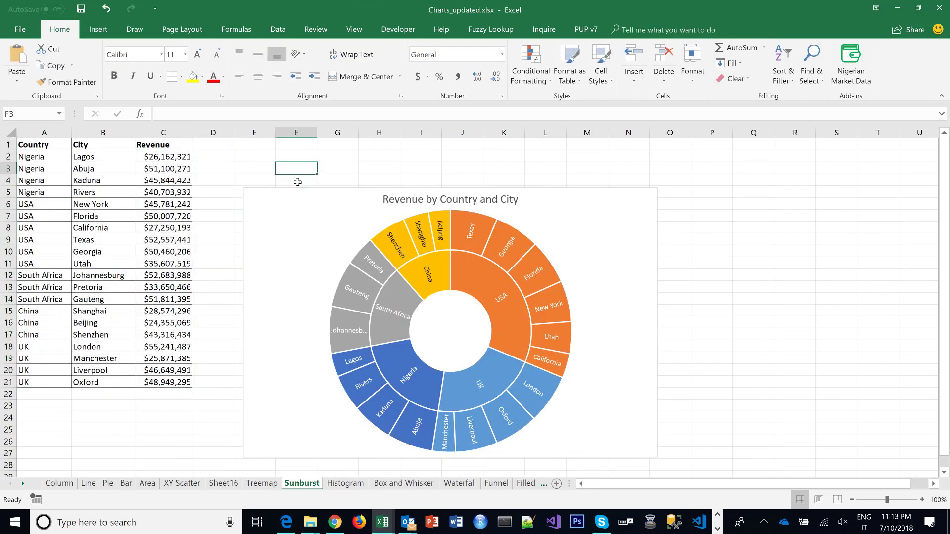
pyautogui.click(297, 183)
pyautogui.moveTo(297, 192); pyautogui.dragTo(279, 154)
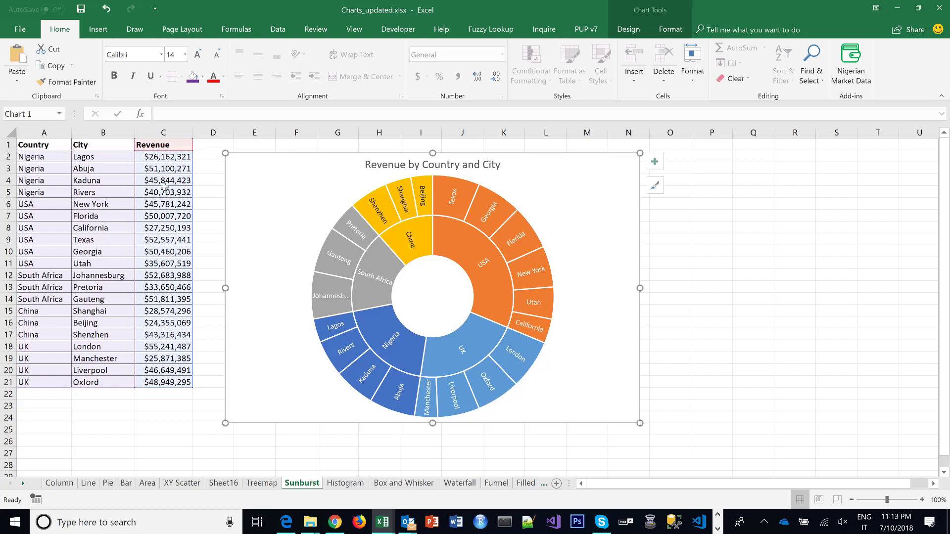
# Highlight the Nigeria entries A2:A5 and their cities B2:B5 to relate the data to the sunburst's rings
pyautogui.moveTo(26, 157); pyautogui.dragTo(43, 194)
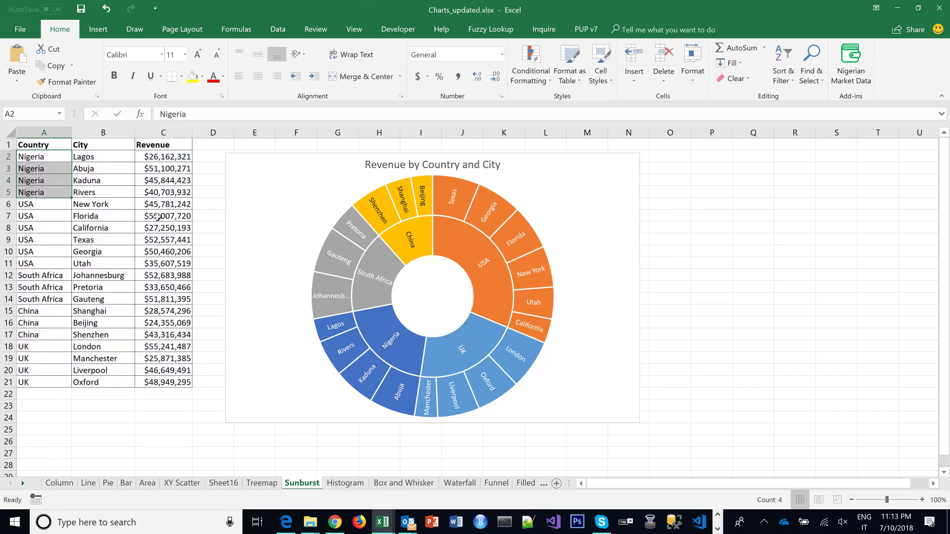
pyautogui.moveTo(93, 155); pyautogui.dragTo(109, 195)
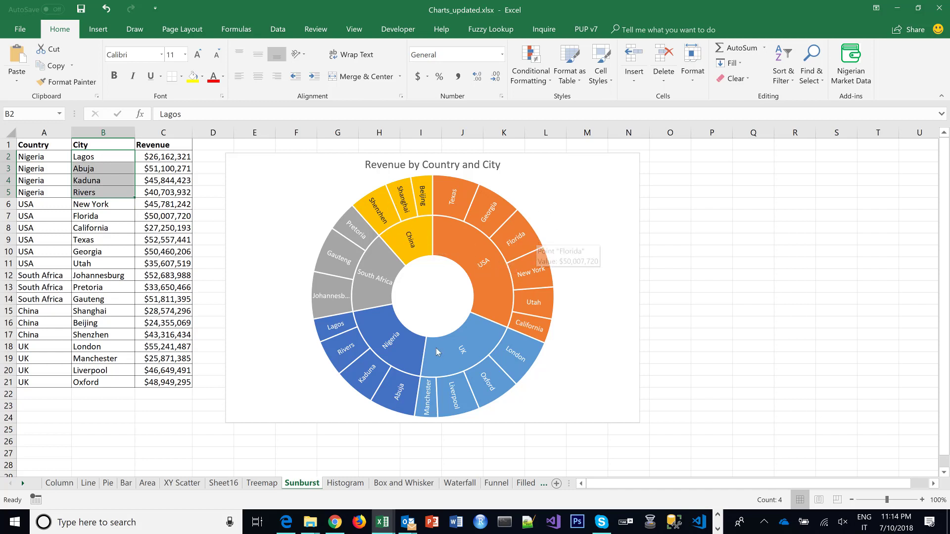
pyautogui.click(720, 266)
pyautogui.click(181, 424)
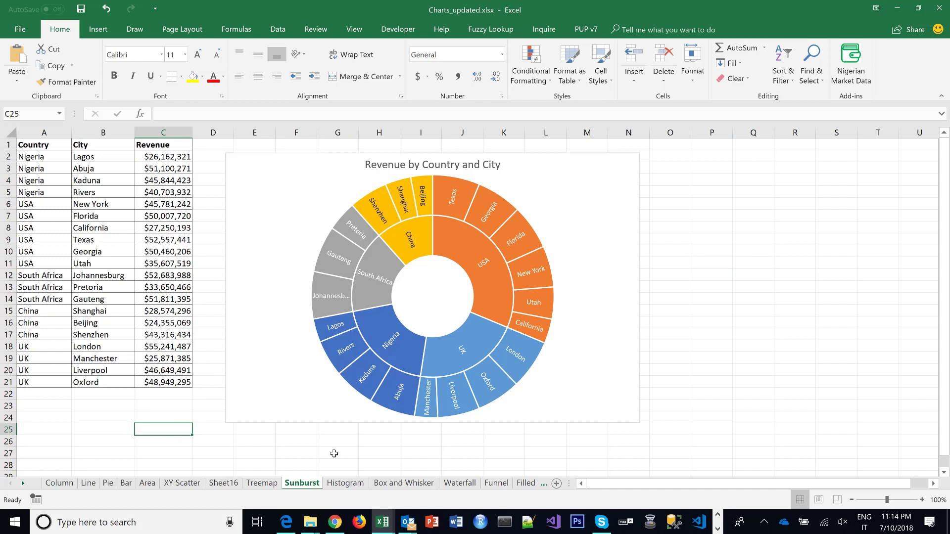
# Open the Histogram sheet to view the age distribution chart
pyautogui.click(345, 483)
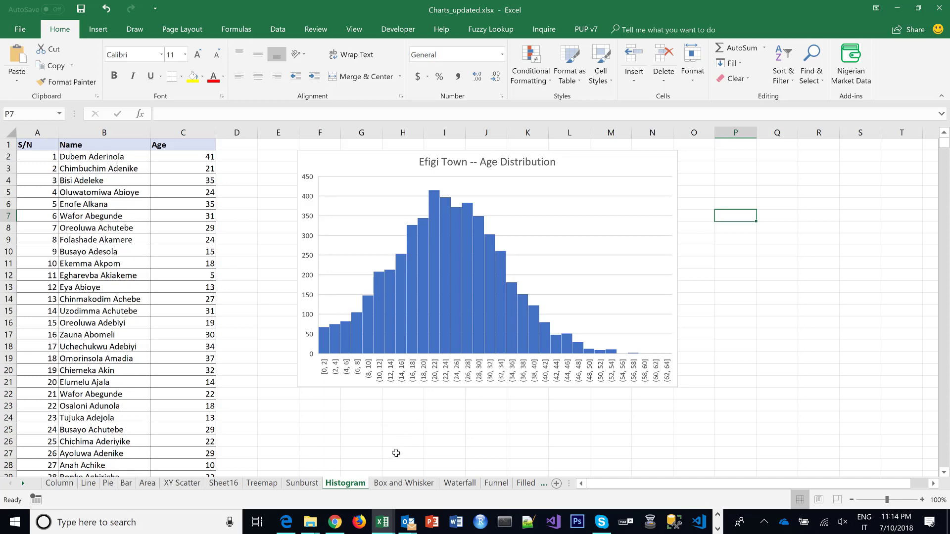
# View the pizza sales chart on the Box and Whisker sheet and the cash position chart on the Waterfall sheet
pyautogui.click(406, 485)
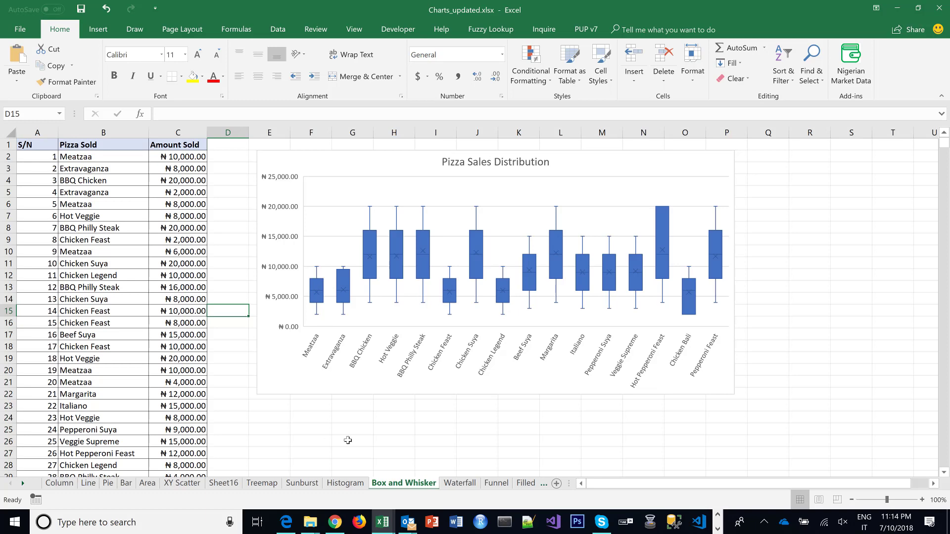
pyautogui.click(459, 484)
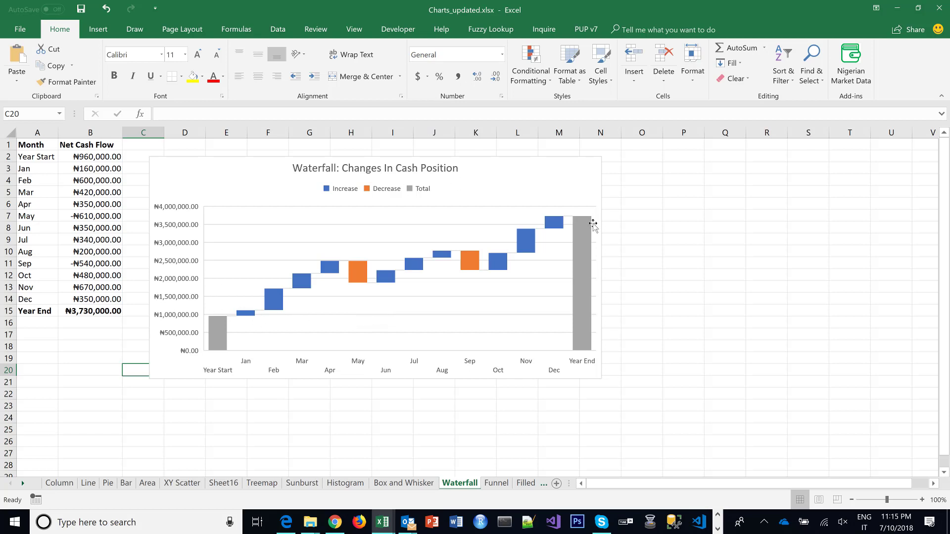
pyautogui.click(675, 248)
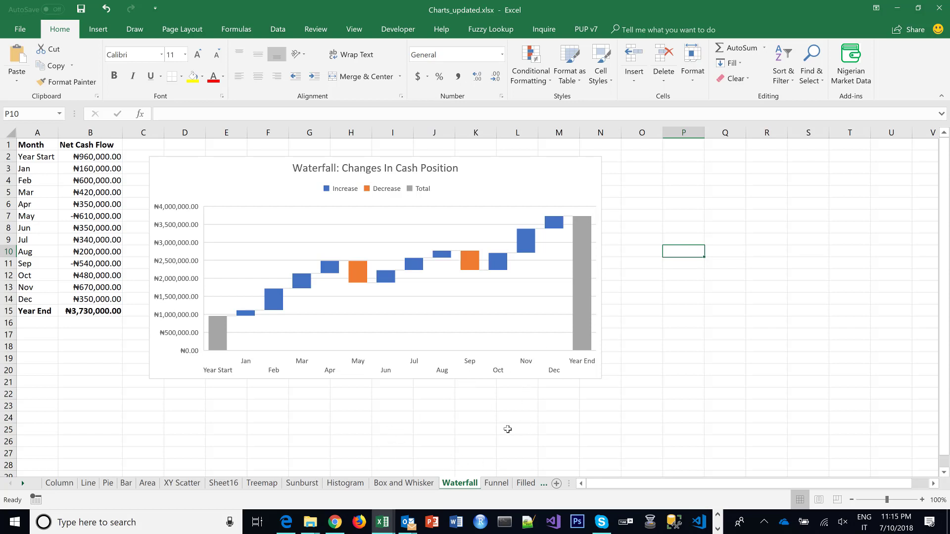
# Show the Waterfall option among the insertable chart types without inserting a chart
pyautogui.click(104, 31)
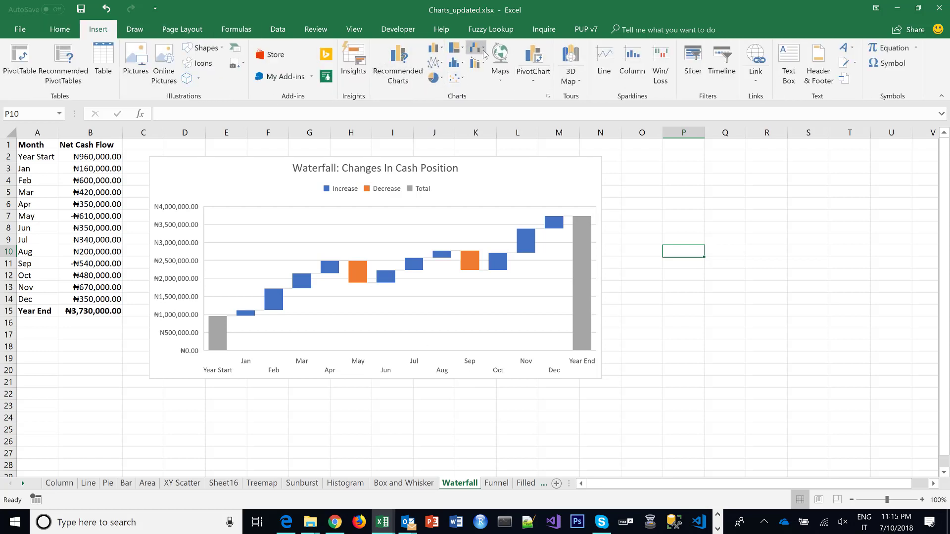
pyautogui.click(476, 47)
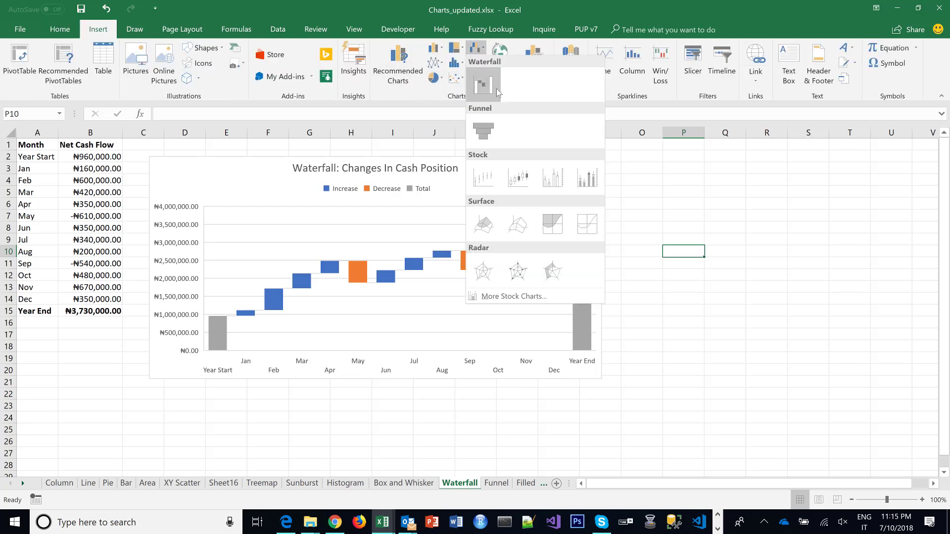
pyautogui.click(770, 329)
# View the sales funnel chart on the Funnel sheet and the country revenue map on the Filled Map sheet
pyautogui.click(496, 484)
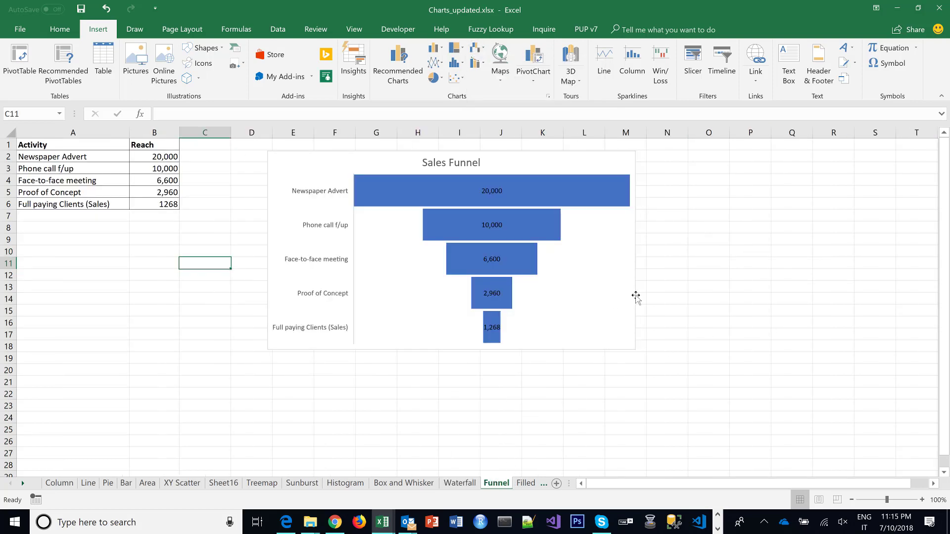
pyautogui.click(143, 310)
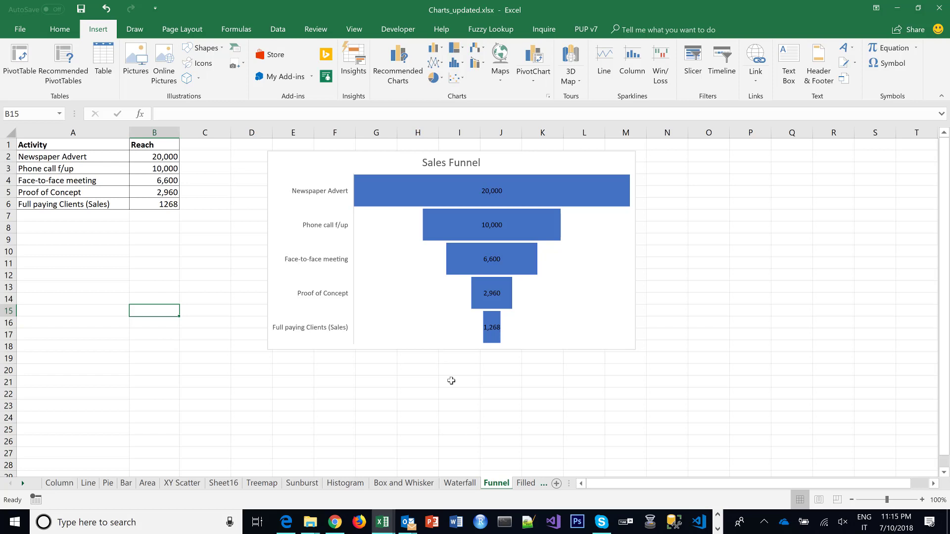
pyautogui.click(525, 483)
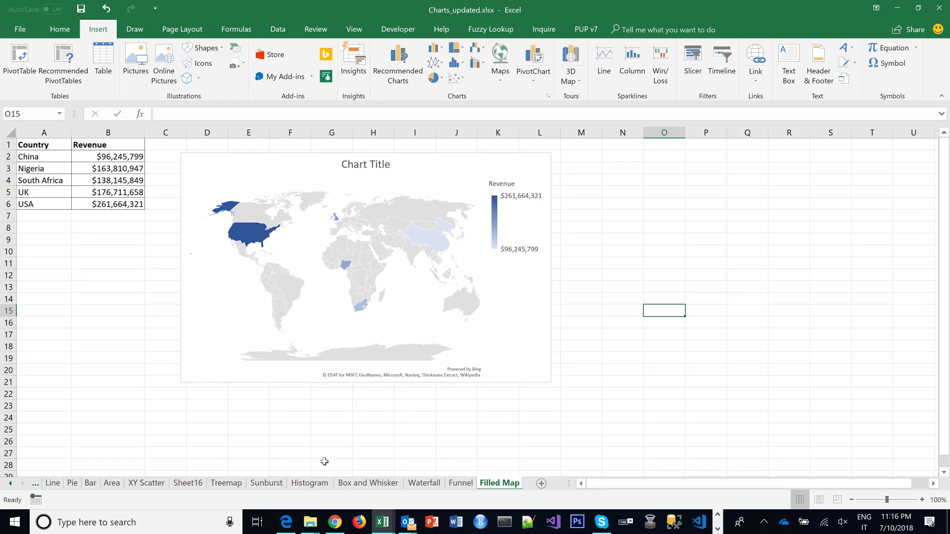
# Switch to the Data formatting.xlsx workbook and select the states with their Jan-14 values, A1:B38, on the Data sheet
pyautogui.click(384, 526)
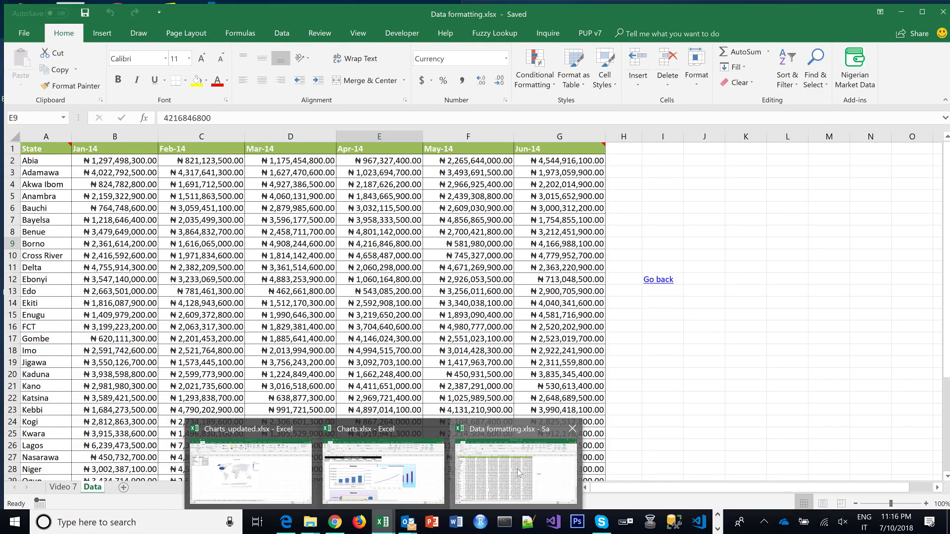
pyautogui.click(517, 472)
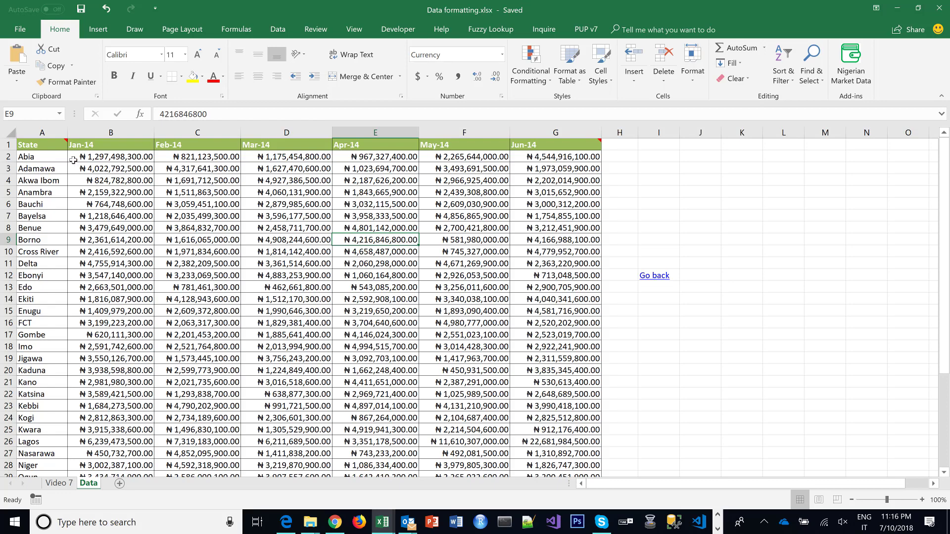
pyautogui.click(47, 143)
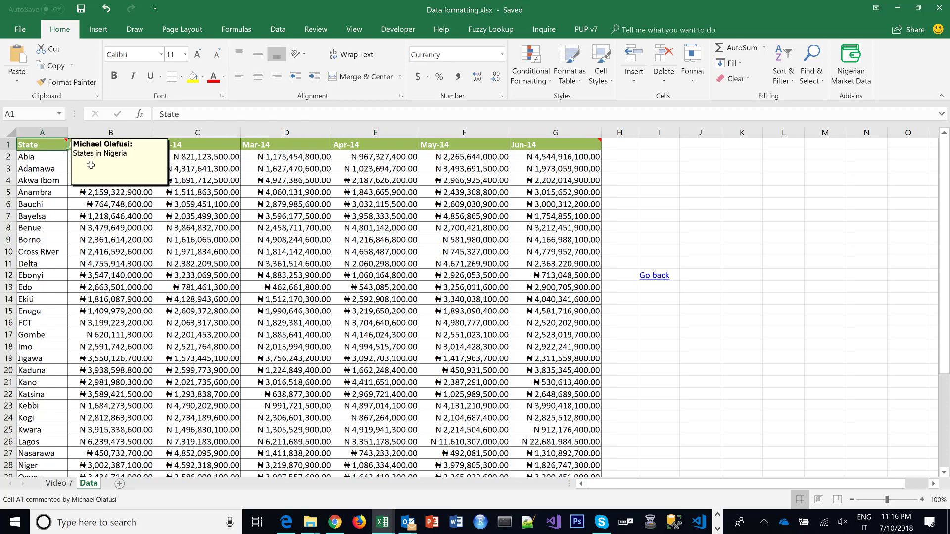
pyautogui.moveTo(91, 165); pyautogui.dragTo(116, 451)
pyautogui.hotkey('shift', 'Up')
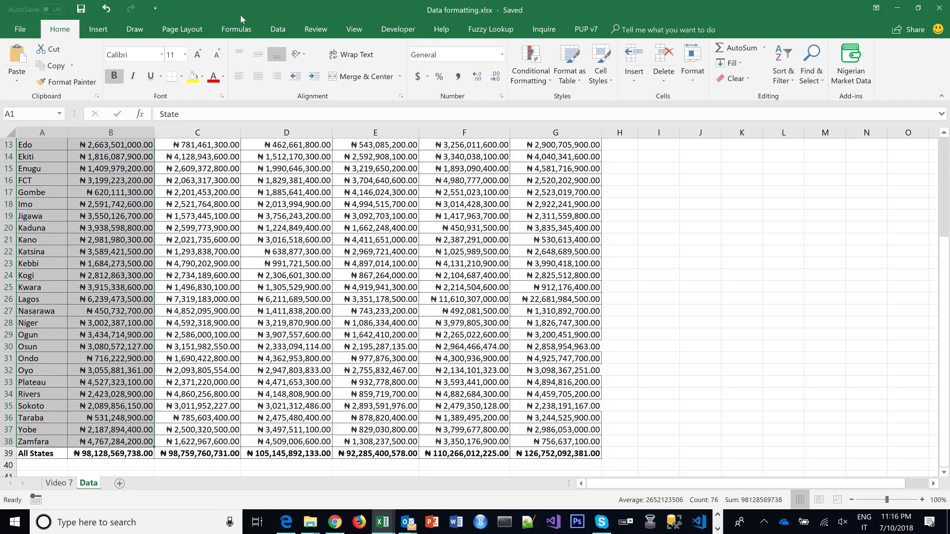
# Insert a Filled Map chart from the selected state data and enlarge it from its upper-left corner to about cell D16
pyautogui.click(98, 28)
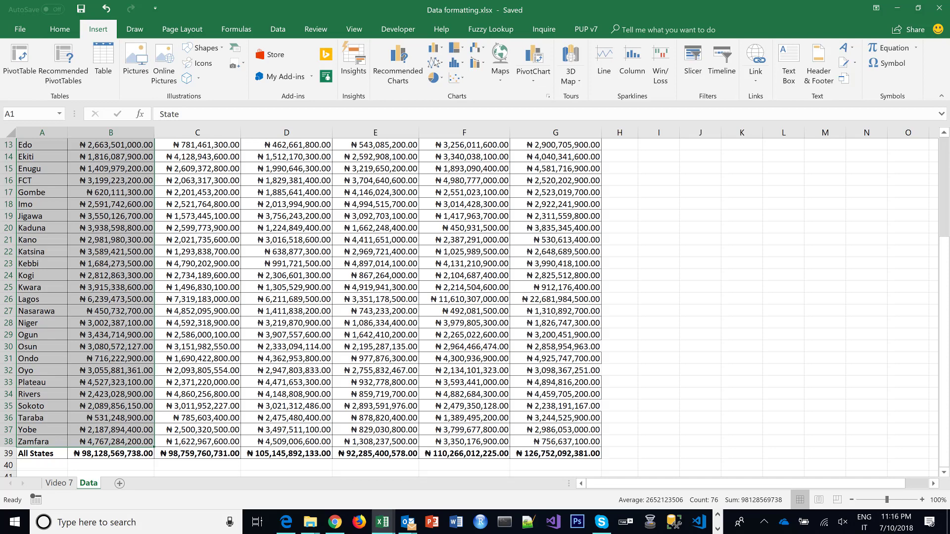
pyautogui.click(505, 76)
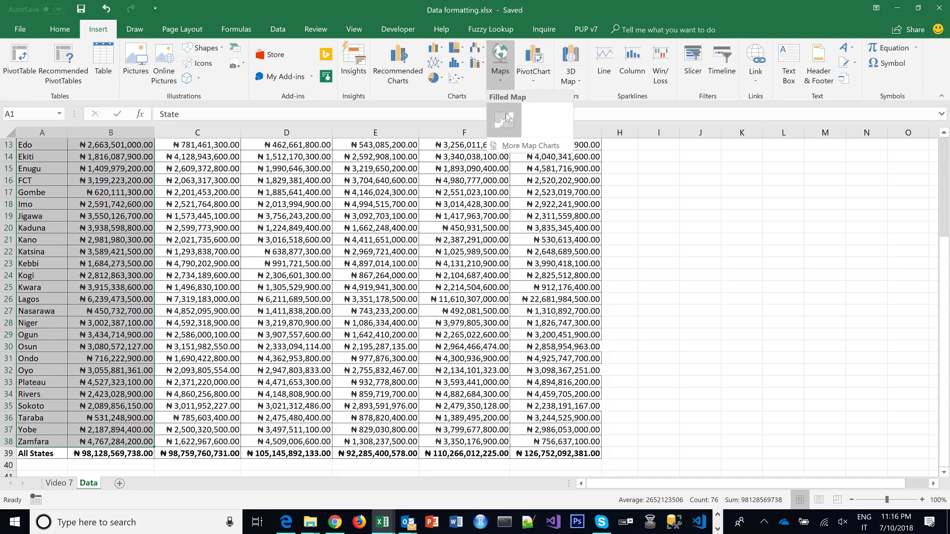
pyautogui.click(507, 113)
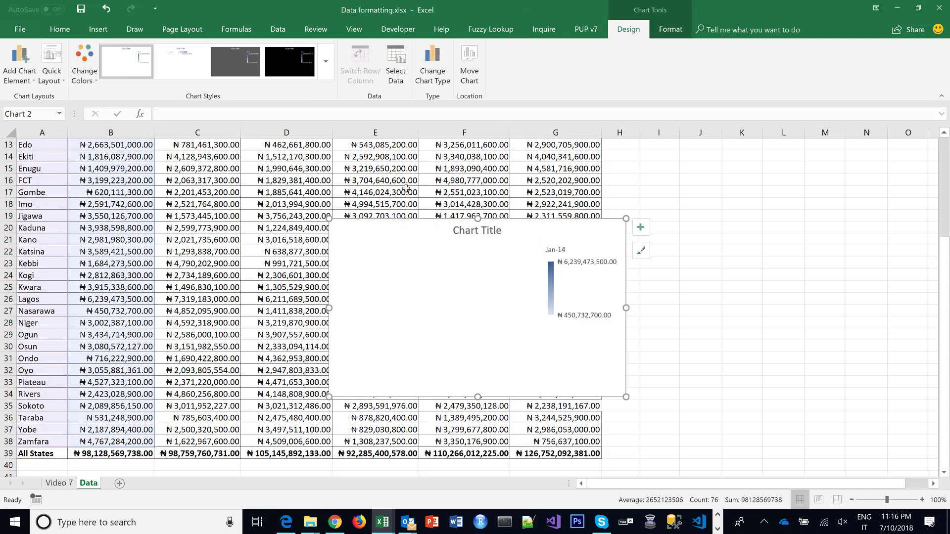
pyautogui.moveTo(302, 190); pyautogui.dragTo(283, 181)
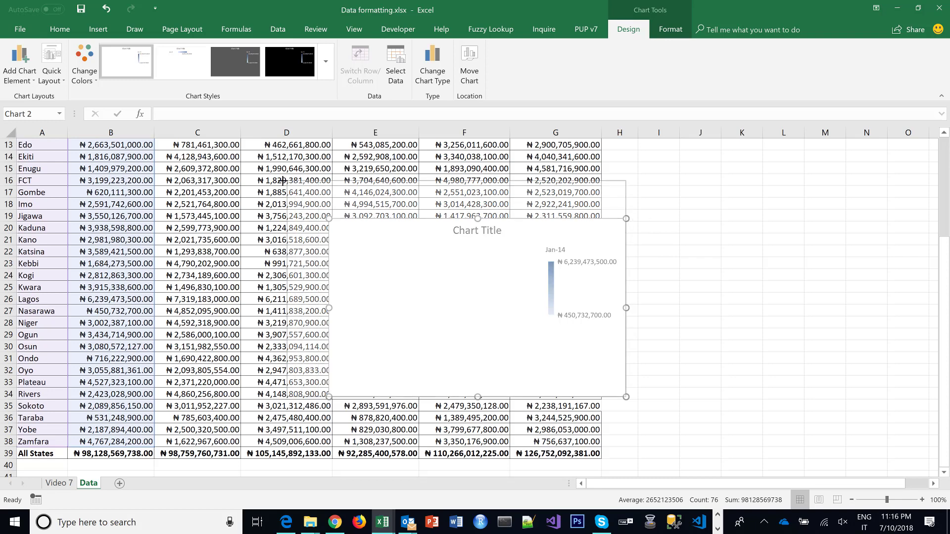